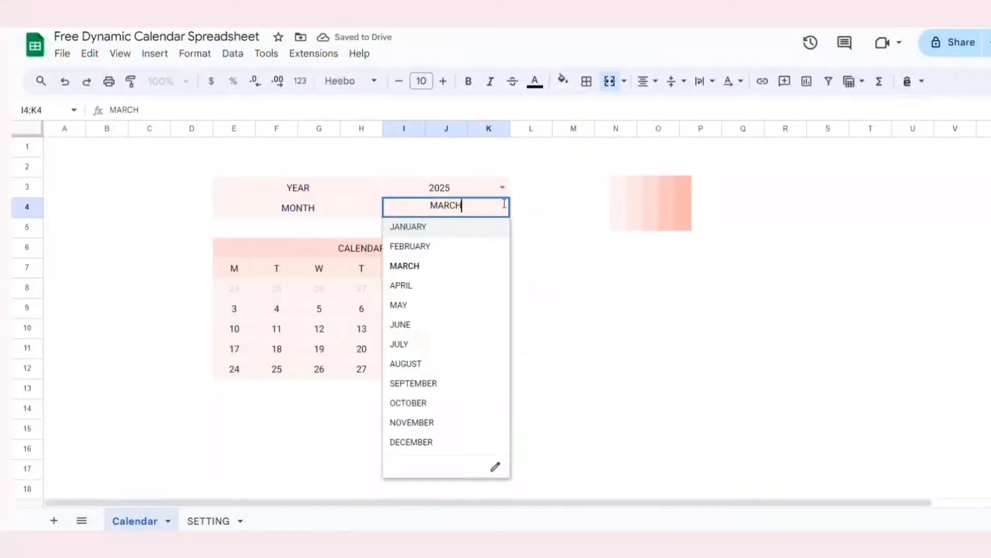
Step: Pick 2024 in the YEAR dropdown, then try JANUARY and settle on MARCH for MONTH
left_click(503, 187)
left_click(471, 206)
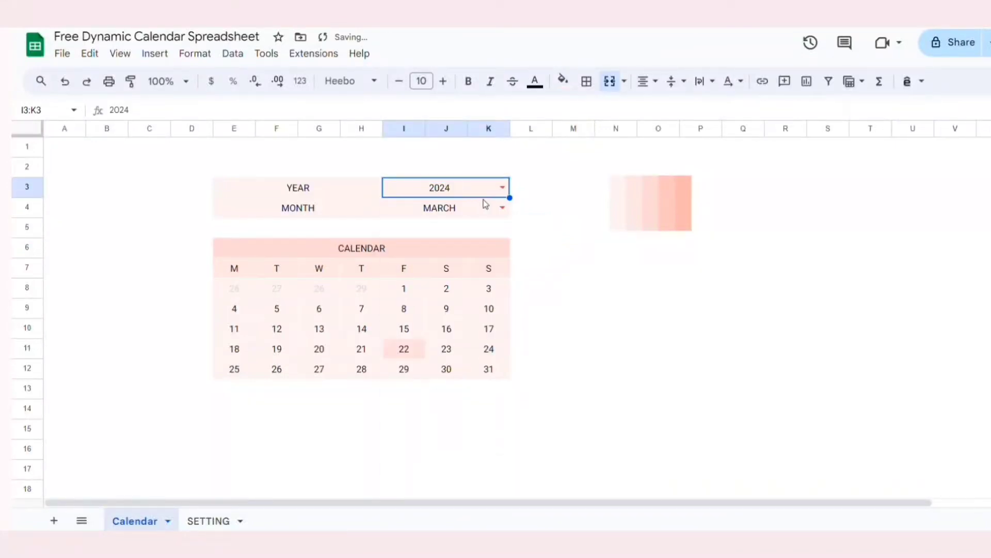
left_click(502, 207)
left_click(457, 228)
left_click(502, 208)
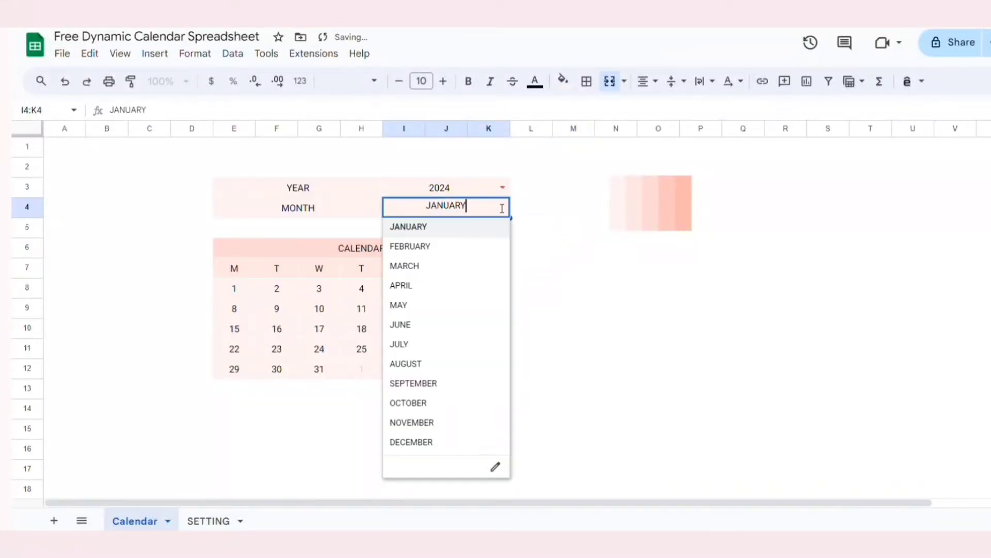
left_click(589, 248)
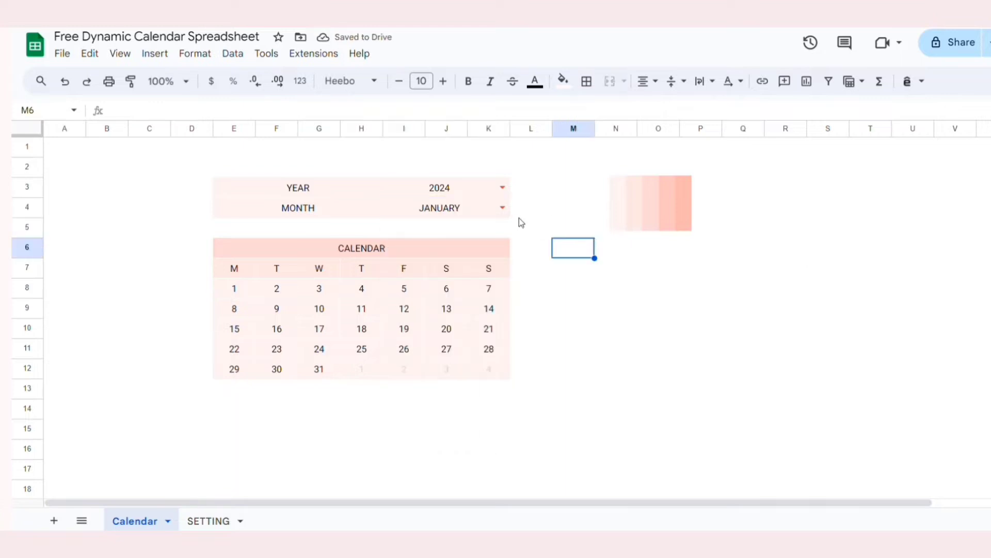
left_click(503, 209)
left_click(457, 264)
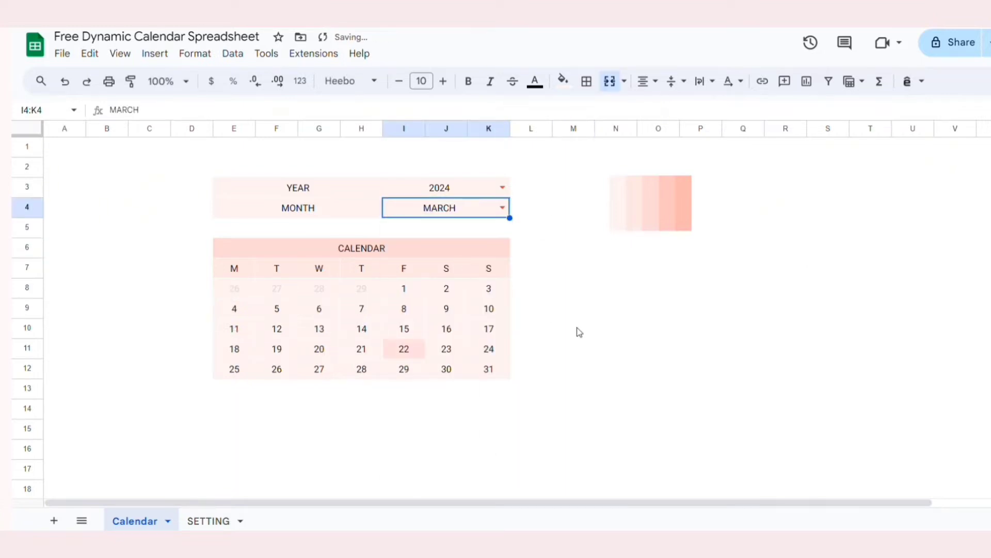
left_click(552, 342)
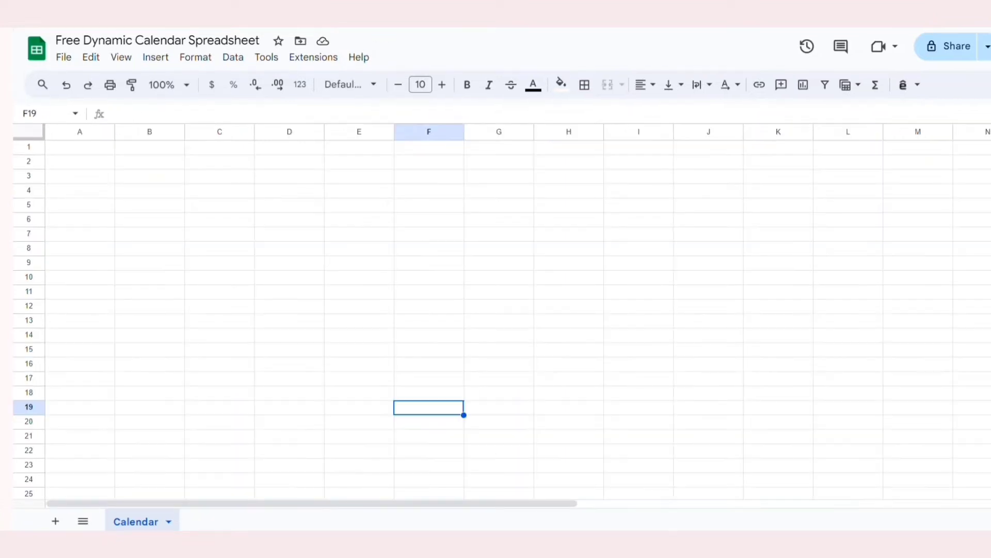
Step: Narrow every column of the Calendar sheet and make every row taller
left_click(26, 135)
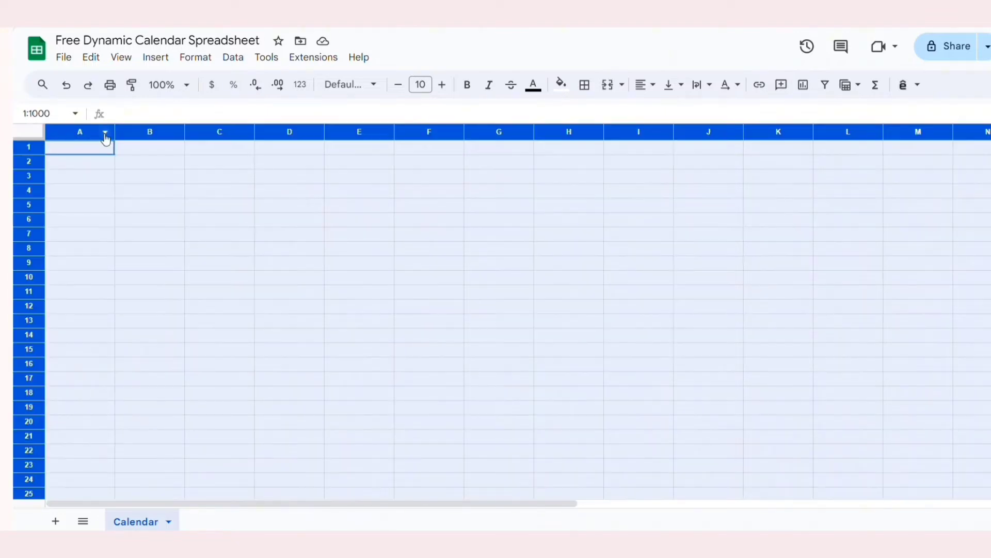
left_click_drag(114, 132, 83, 136)
left_click_drag(30, 155, 32, 160)
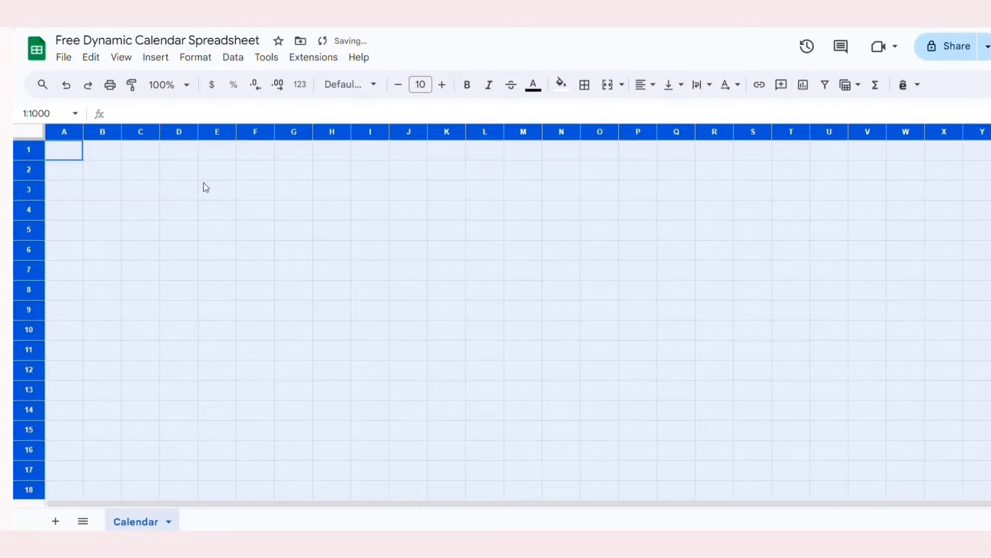
left_click_drag(84, 129, 88, 129)
left_click(116, 172)
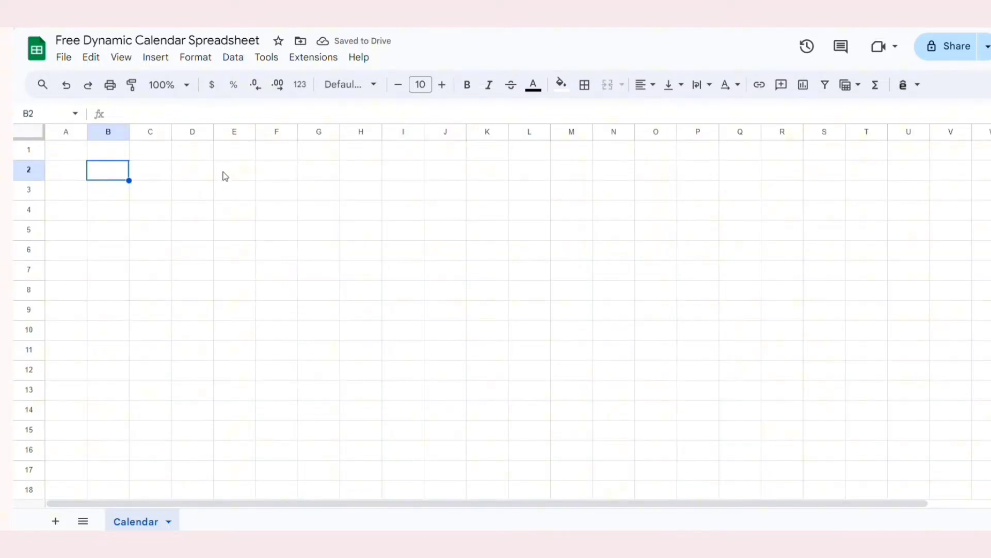
Step: Centre all cells horizontally and vertically and turn on text wrapping
left_click(15, 128)
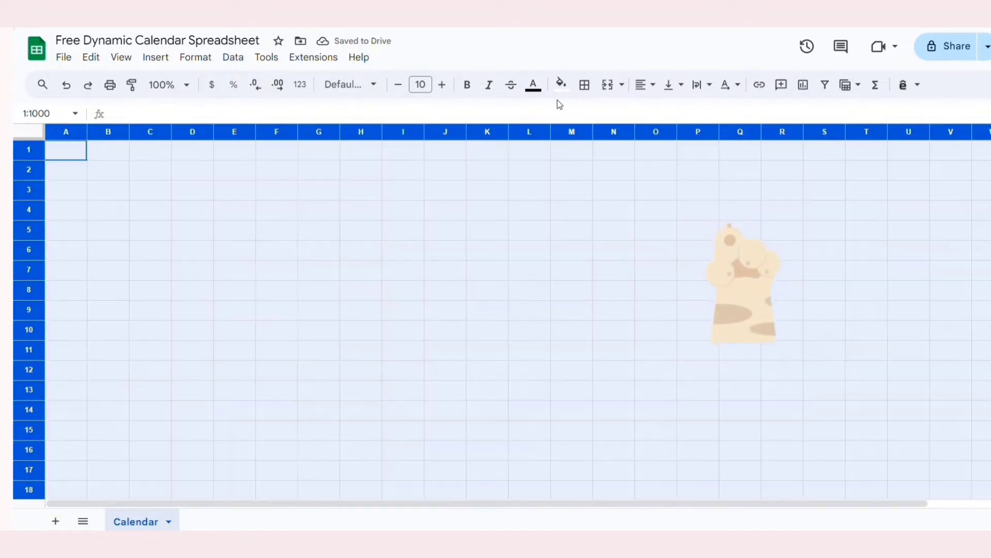
left_click(645, 85)
left_click(734, 133)
left_click(730, 84)
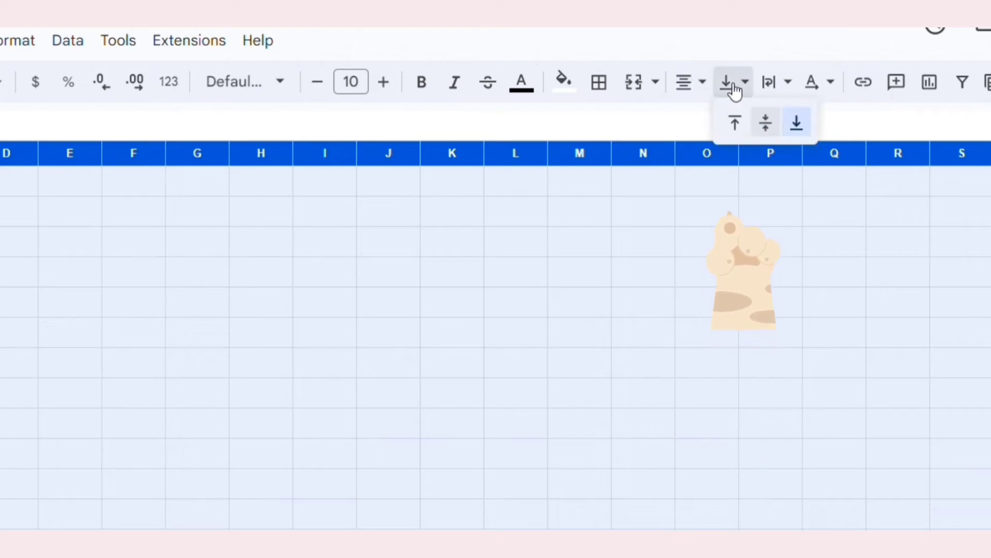
left_click(765, 124)
left_click(781, 85)
left_click(802, 123)
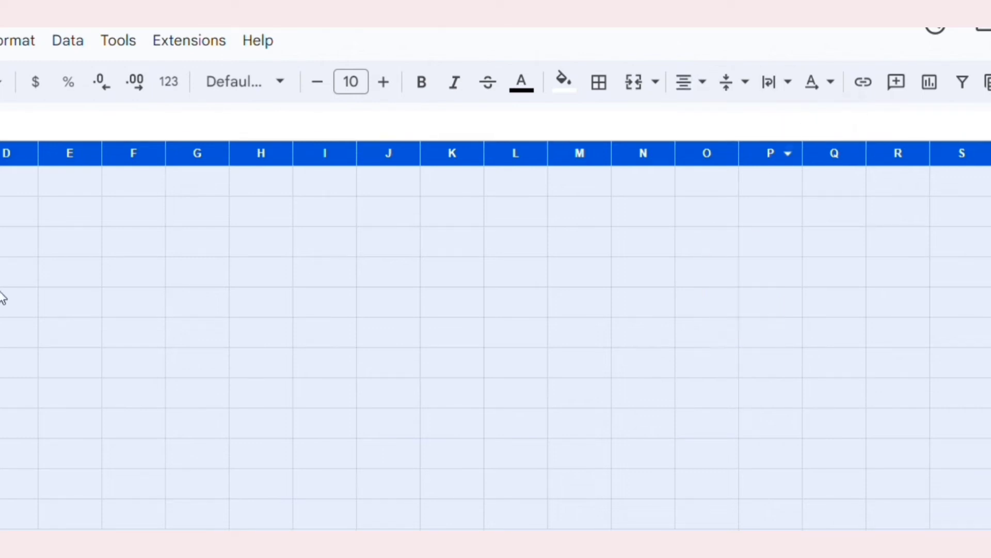
left_click(137, 217)
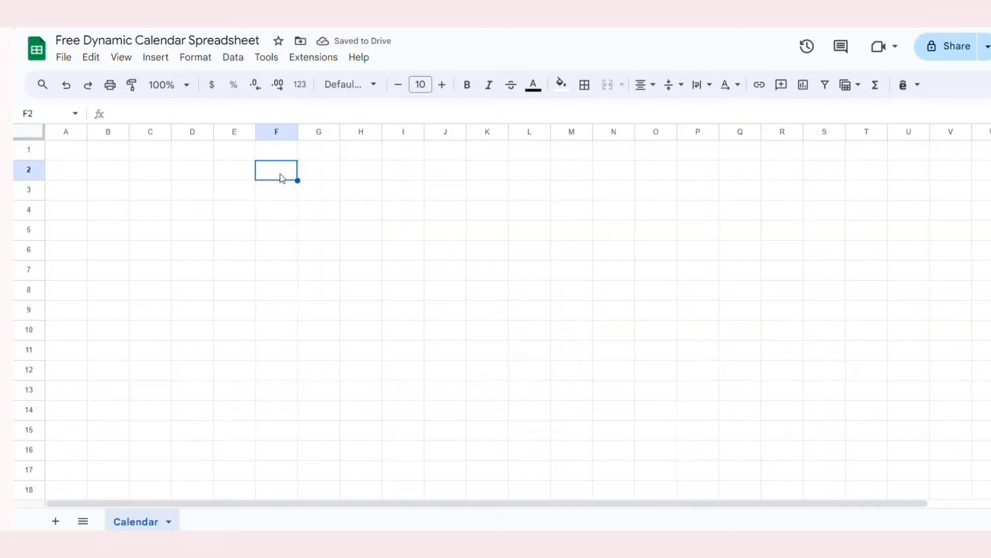
Step: Merge E3:H4 and I3:K4 horizontally into label and value cells
left_click_drag(232, 192, 354, 215)
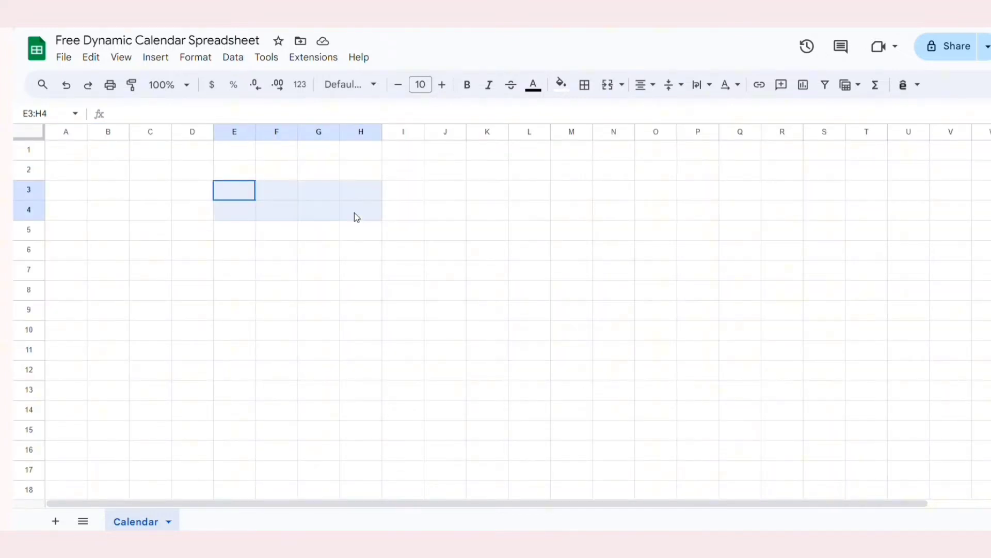
left_click(622, 85)
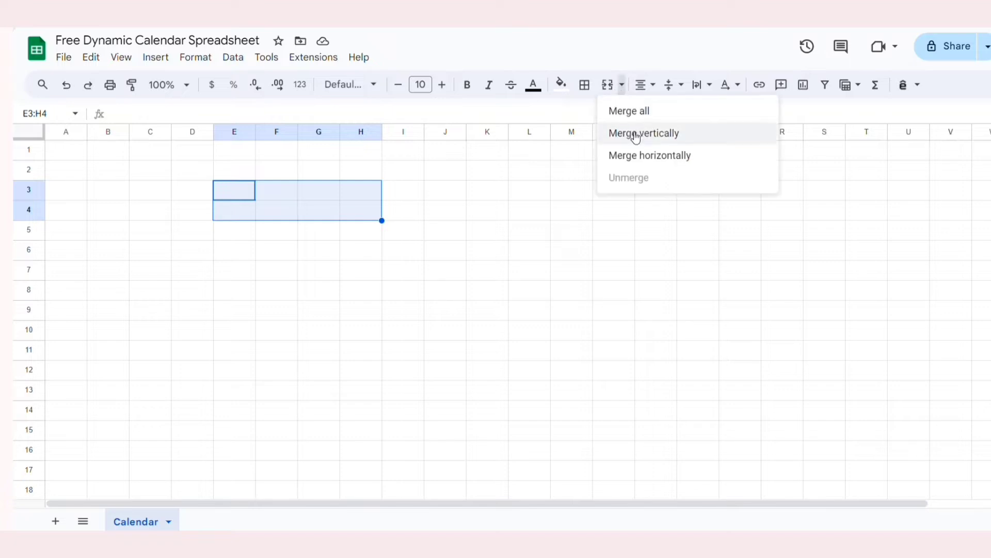
left_click(636, 160)
left_click_drag(408, 194, 480, 214)
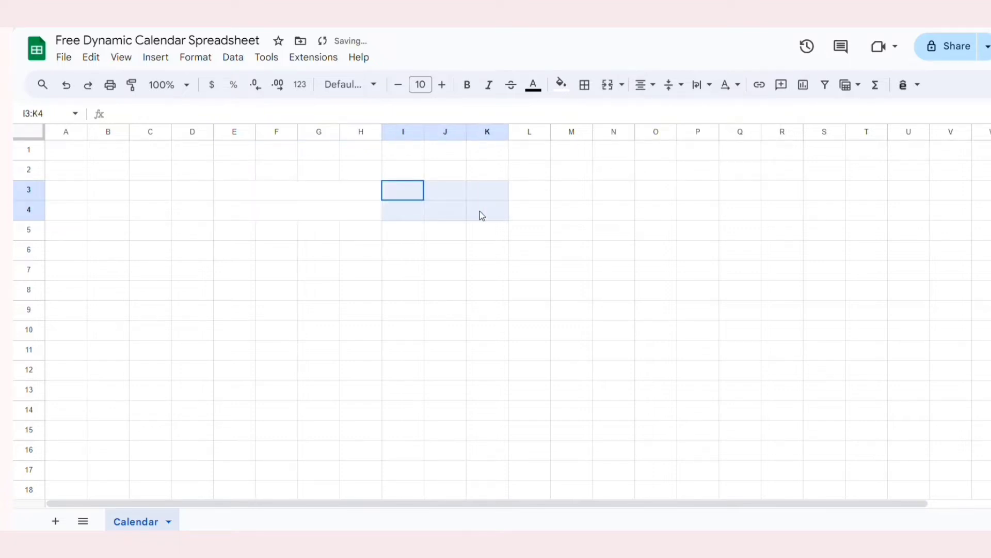
left_click(622, 85)
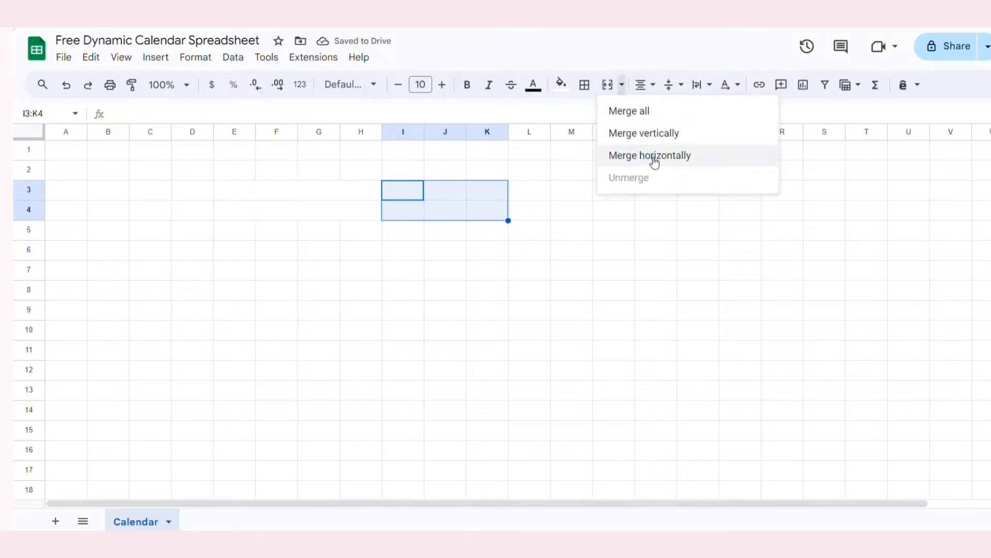
left_click(652, 156)
Step: Apply All borders to the E3:K4 box
left_click_drag(324, 194, 459, 198)
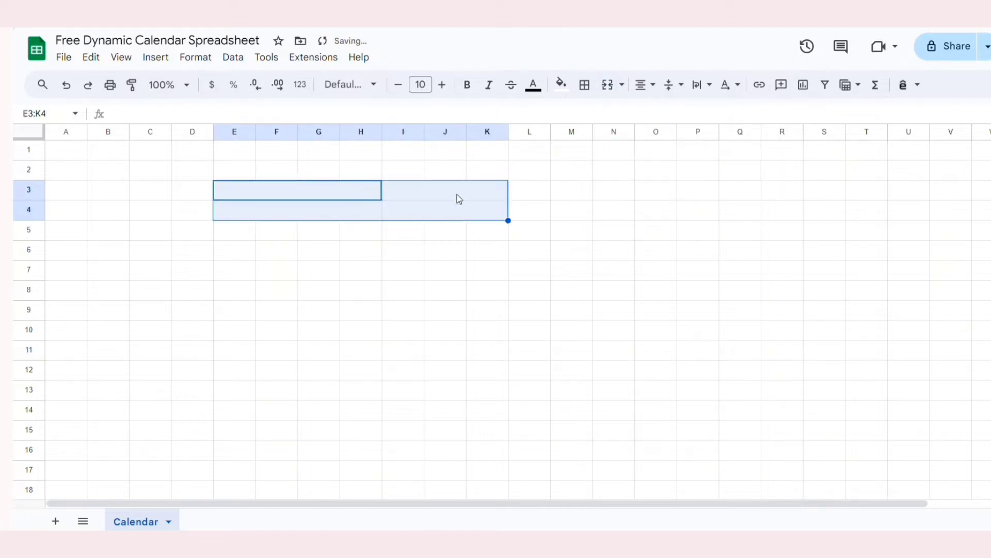
left_click(585, 85)
left_click(589, 112)
left_click(303, 254)
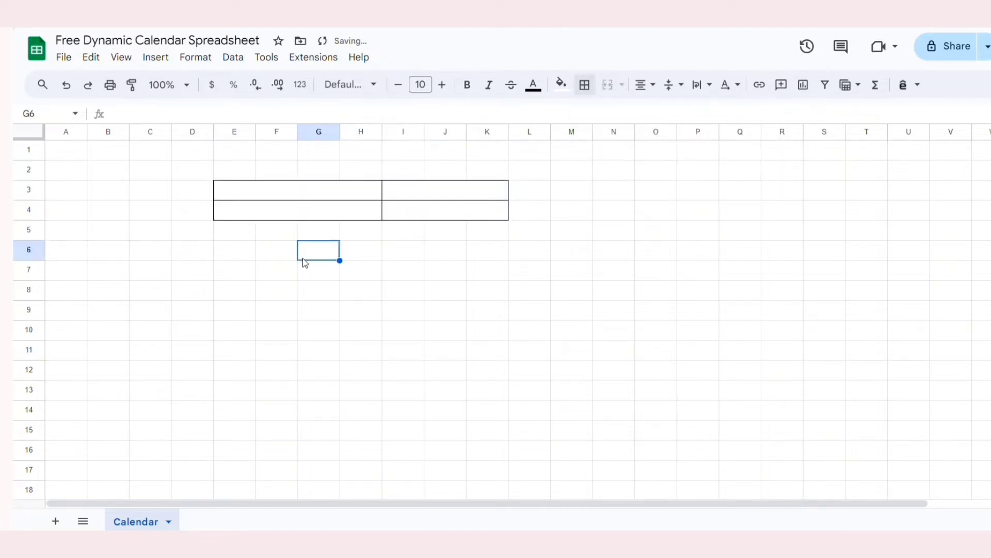
key("Down")
key("Down")
key("Right")
key("Right")
Step: Enter the labels YEAR and MONTH in the merged label cells
left_click(336, 196)
type("YEAR")
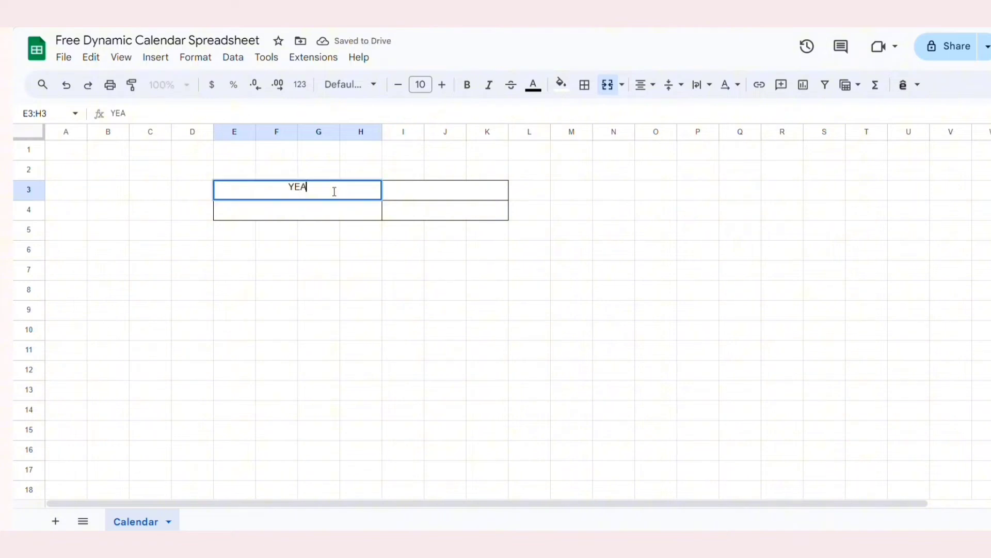
key("Return")
type("MONTH")
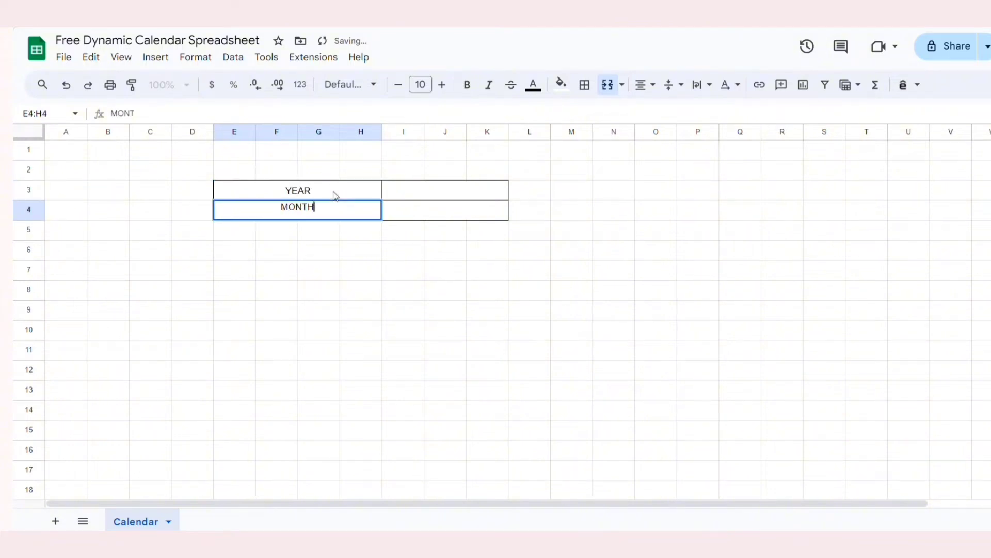
left_click(352, 250)
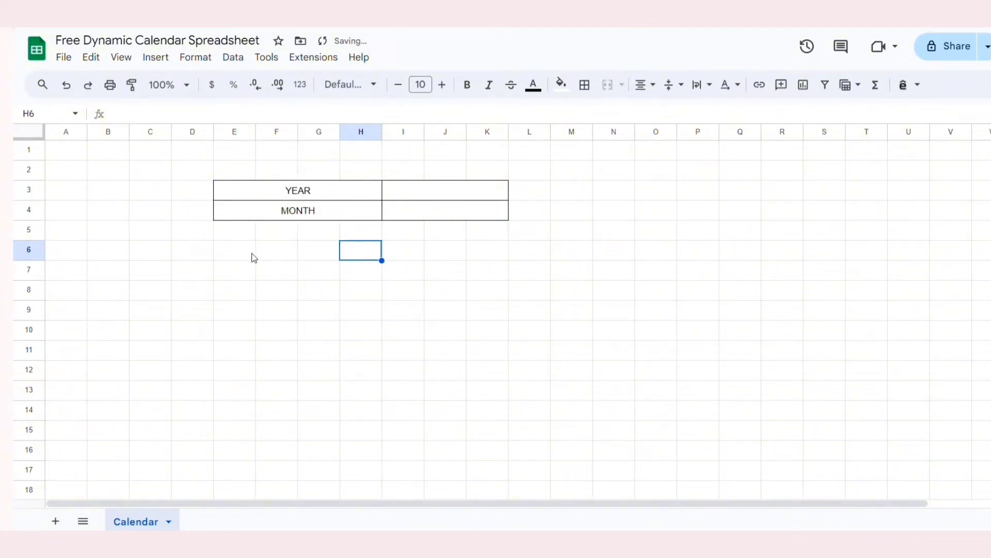
left_click_drag(253, 257, 484, 255)
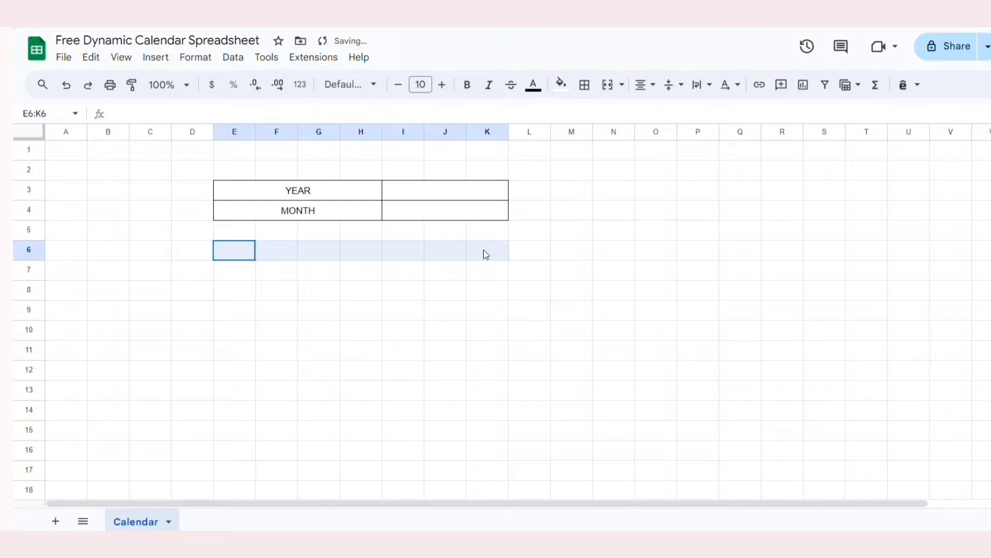
Step: Merge E6:K6 and enter the title CALENDAR
left_click(608, 85)
left_click(333, 114)
type("CA")
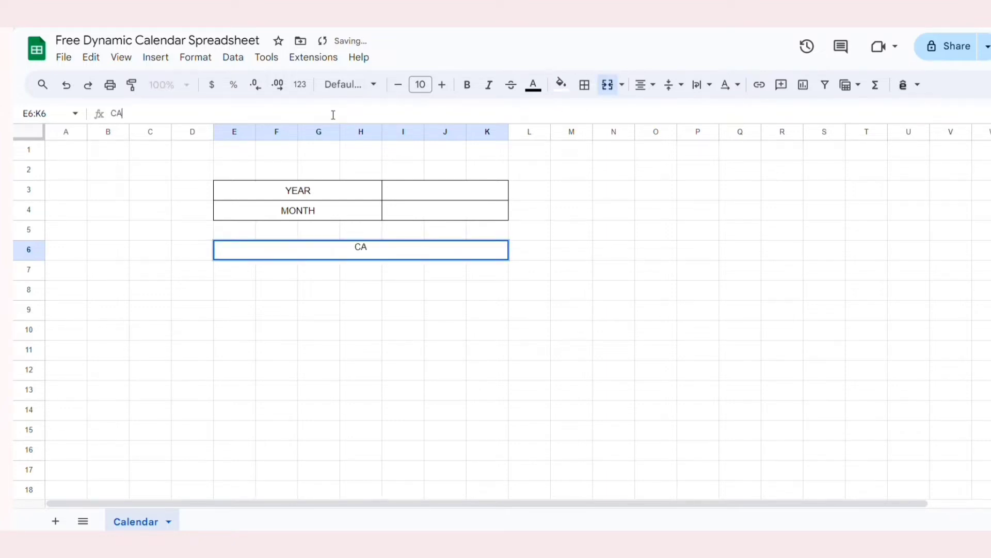
type("LENDAR")
key("Return")
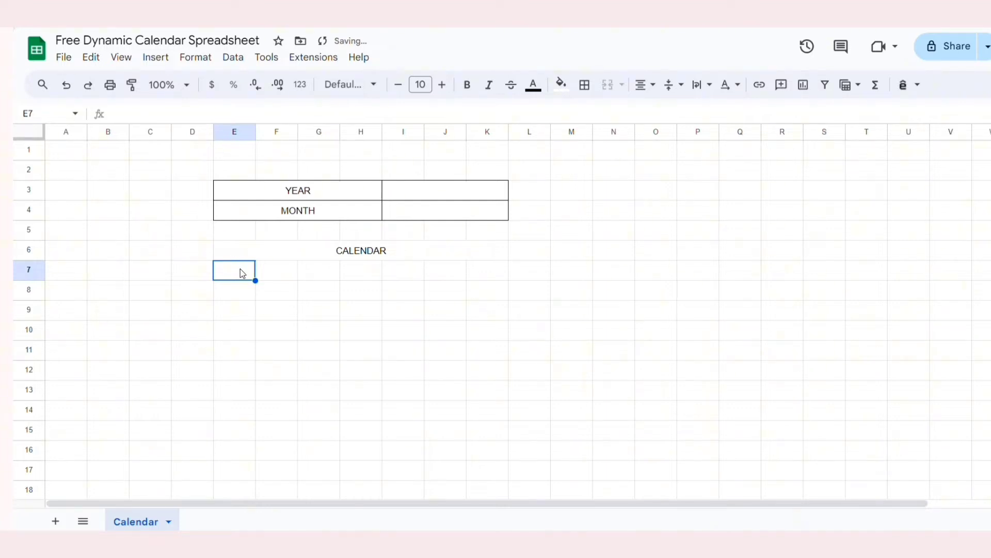
Step: Apply All borders to the weekday header row E7:K7
left_click_drag(243, 274, 498, 272)
left_click(592, 90)
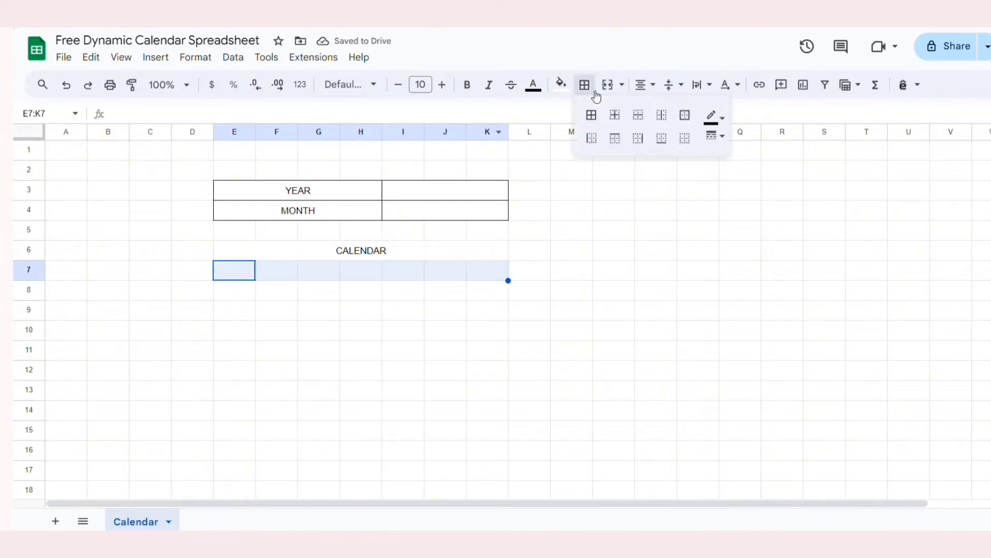
left_click(591, 114)
Step: Enter the weekday letters M, T, W, T, F, S, S in E7 through K7
left_click(253, 275)
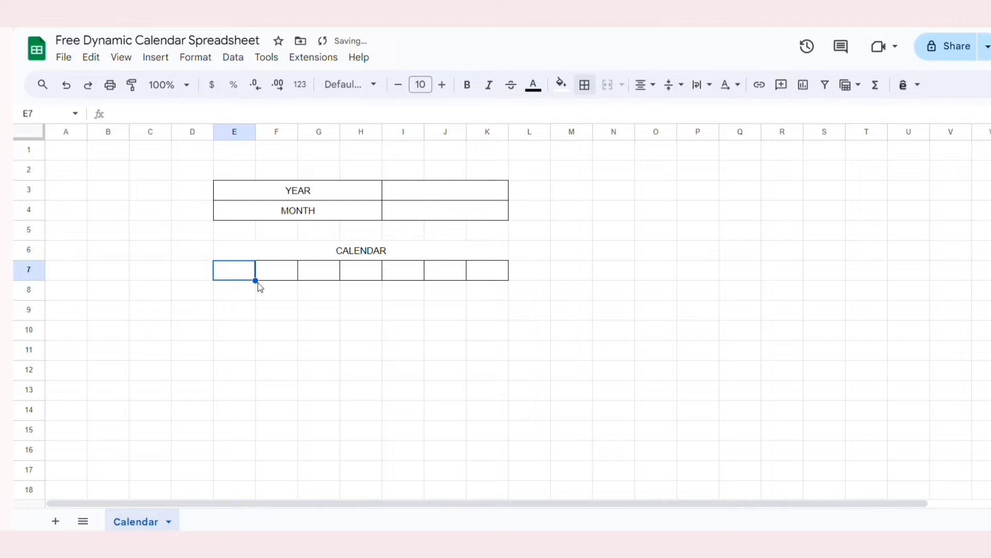
type("M")
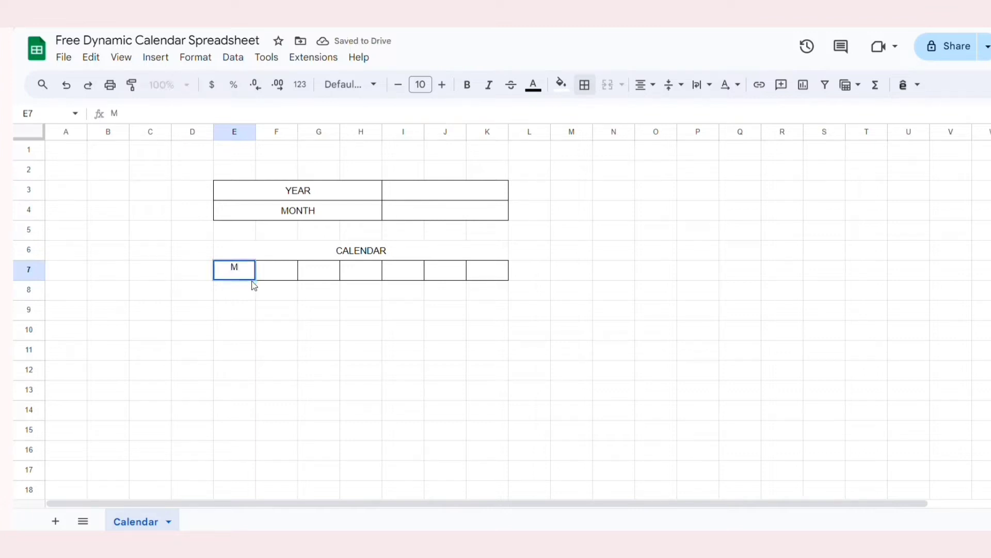
left_click(280, 273)
type("T")
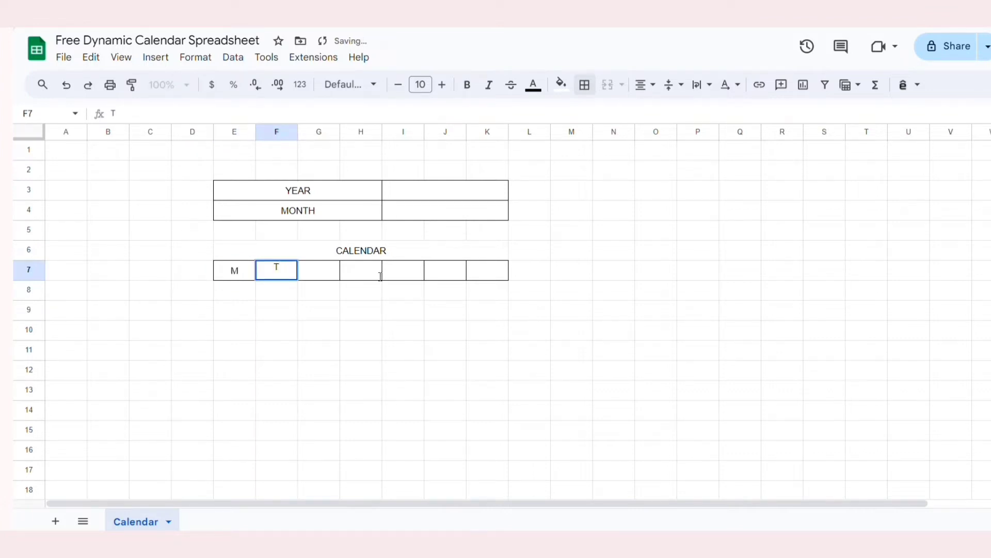
left_click(363, 281)
left_click(331, 275)
type("W")
left_click(357, 279)
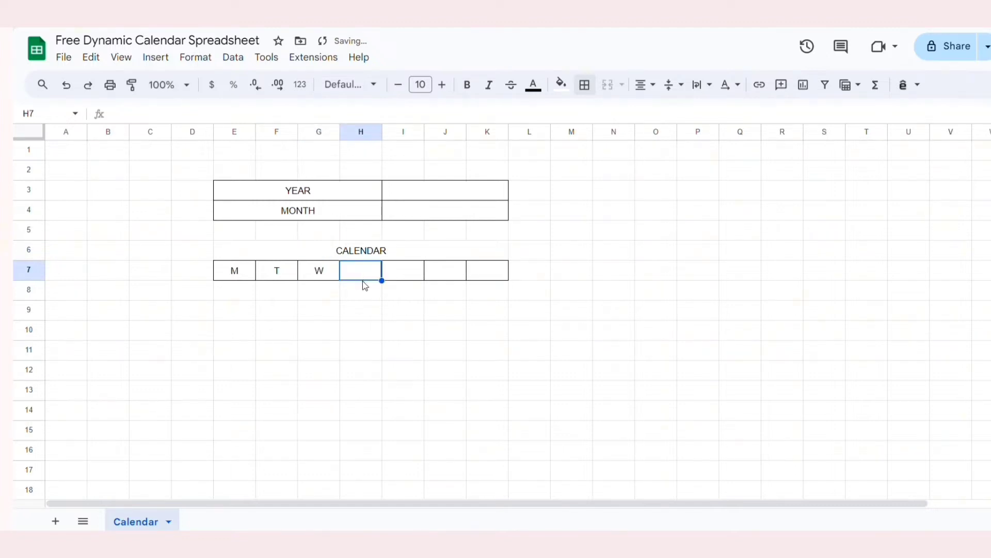
type("T")
left_click(409, 279)
type("F")
left_click(457, 278)
type("S")
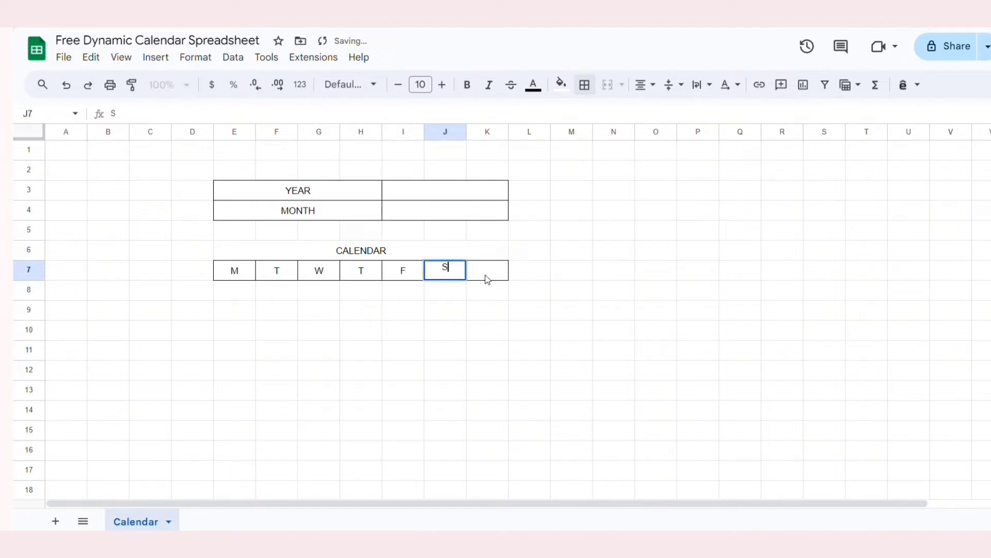
left_click(489, 275)
type("S")
left_click(474, 312)
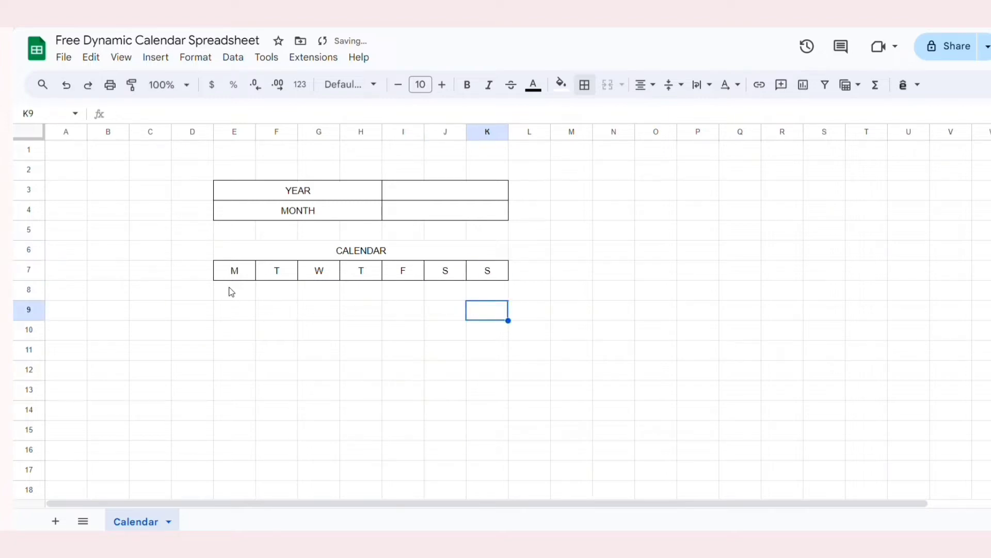
scroll(232, 289, "down", 2)
Step: Apply All borders to the five-row day grid E8:K12
scroll(232, 288, "up", 2)
left_click(233, 288)
left_click_drag(238, 301, 497, 382)
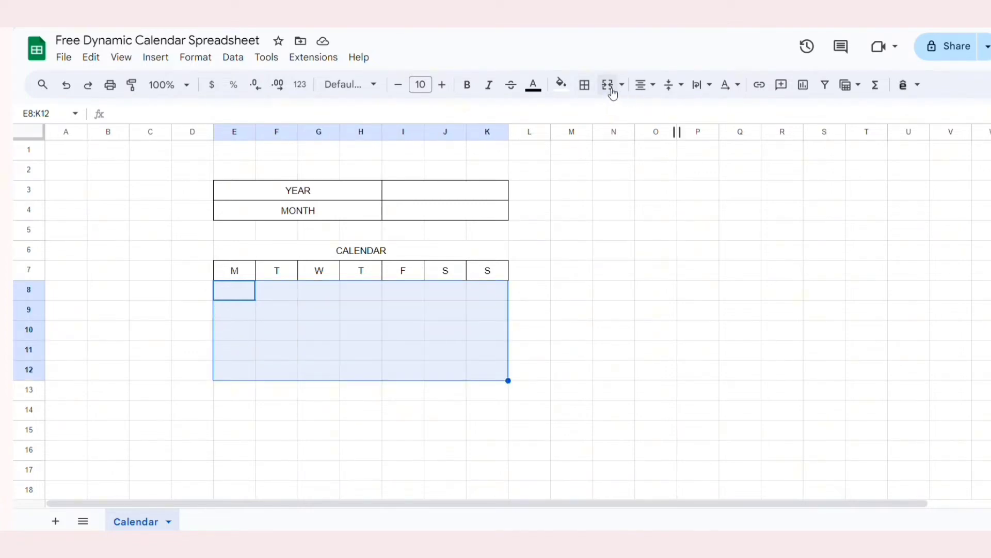
left_click(584, 84)
left_click(601, 115)
left_click(438, 336)
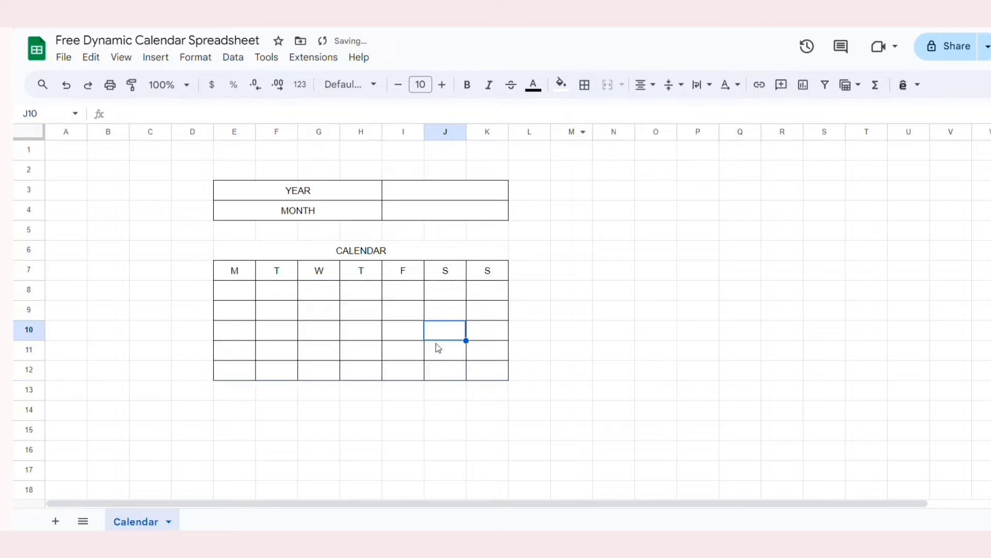
left_click(598, 267)
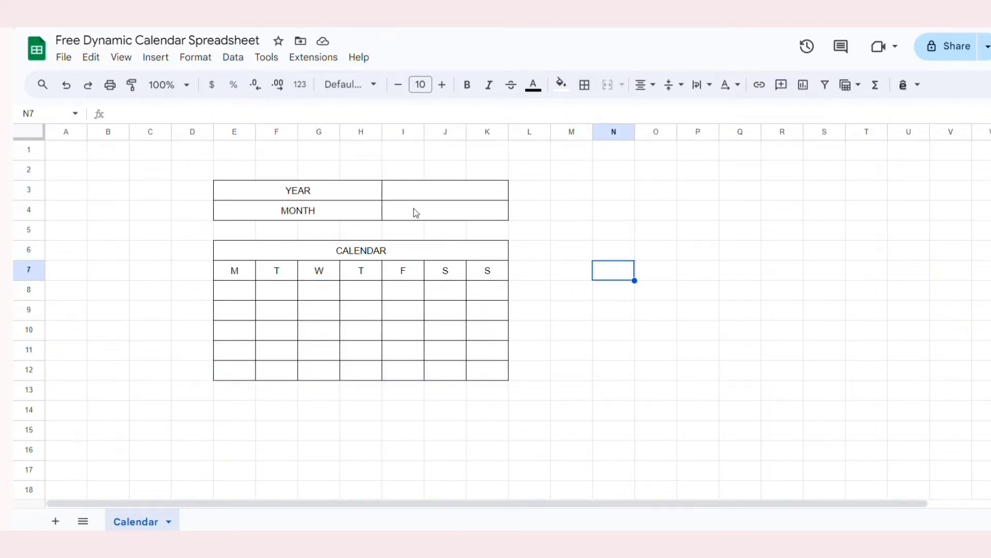
left_click(414, 188)
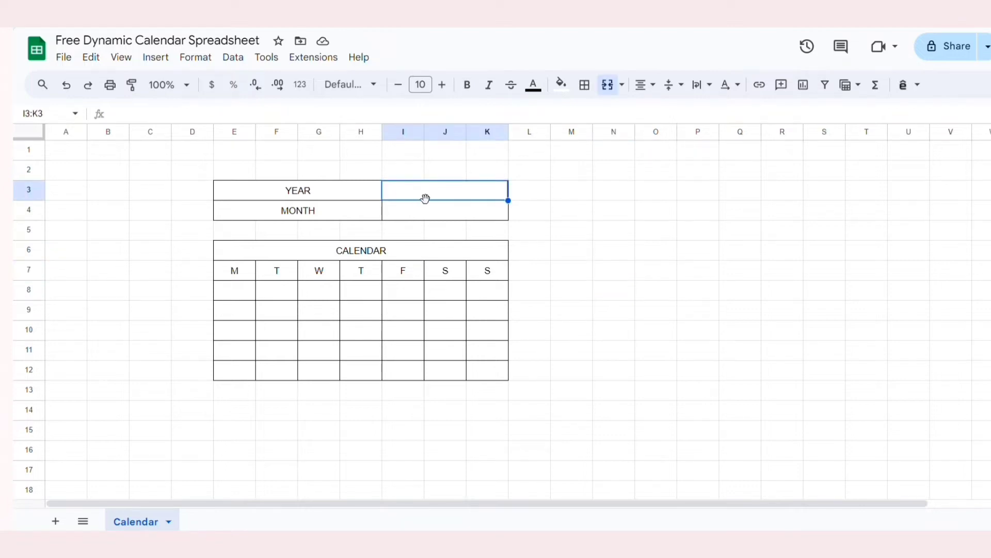
Step: Add a new sheet and rename it SETTING
left_click(56, 522)
left_click(205, 523)
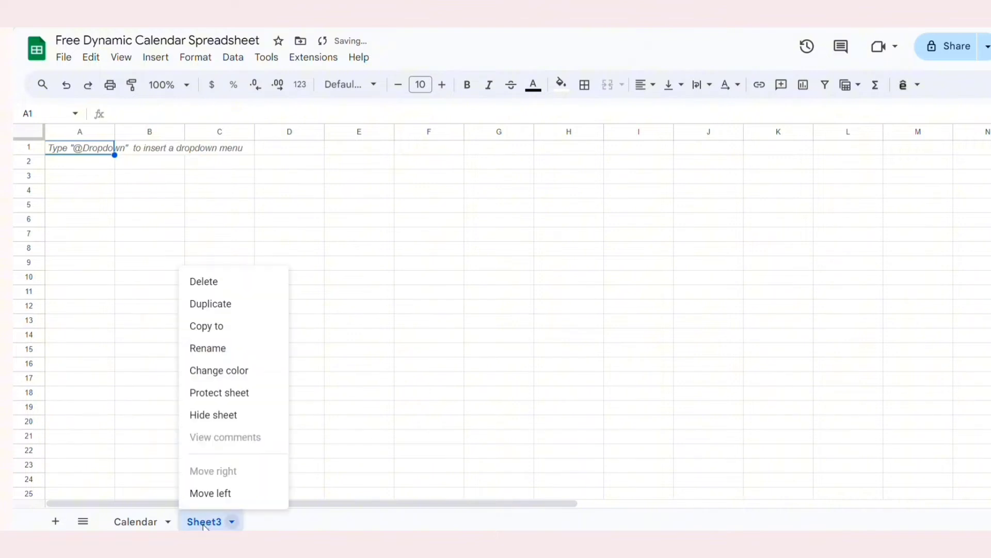
left_click(243, 348)
type("SE")
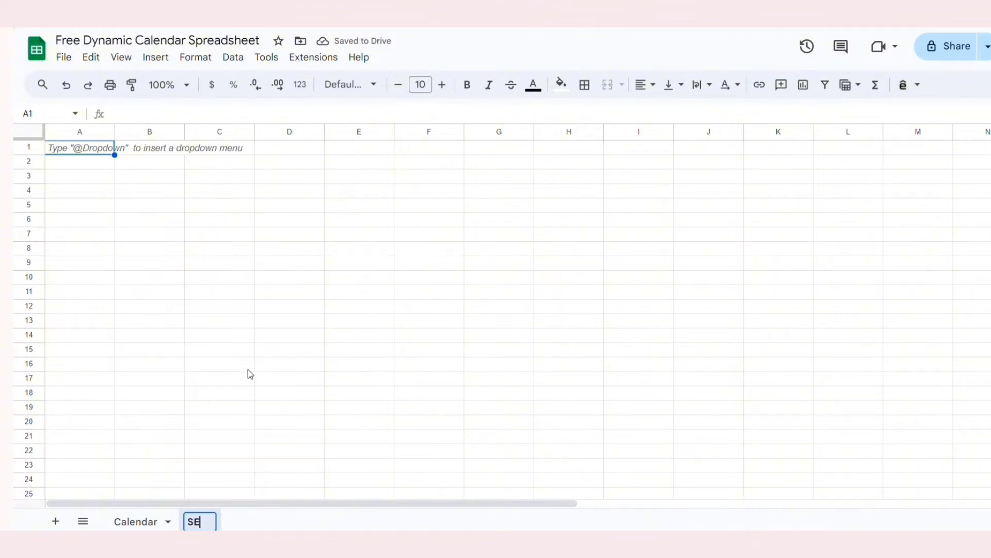
type("TTING")
key("Return")
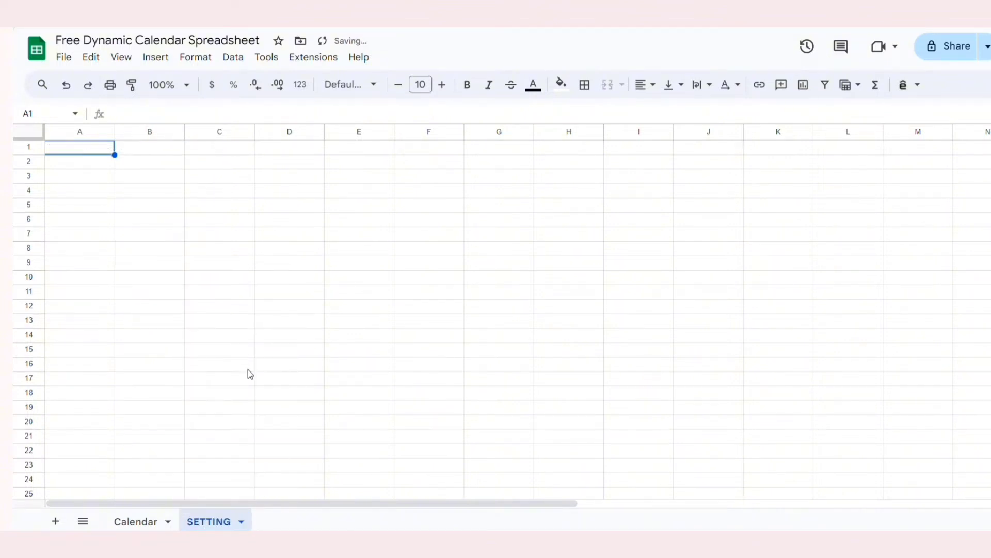
Step: Enter the centred headers YEAR in C5 and MONTH in D5
left_click(222, 219)
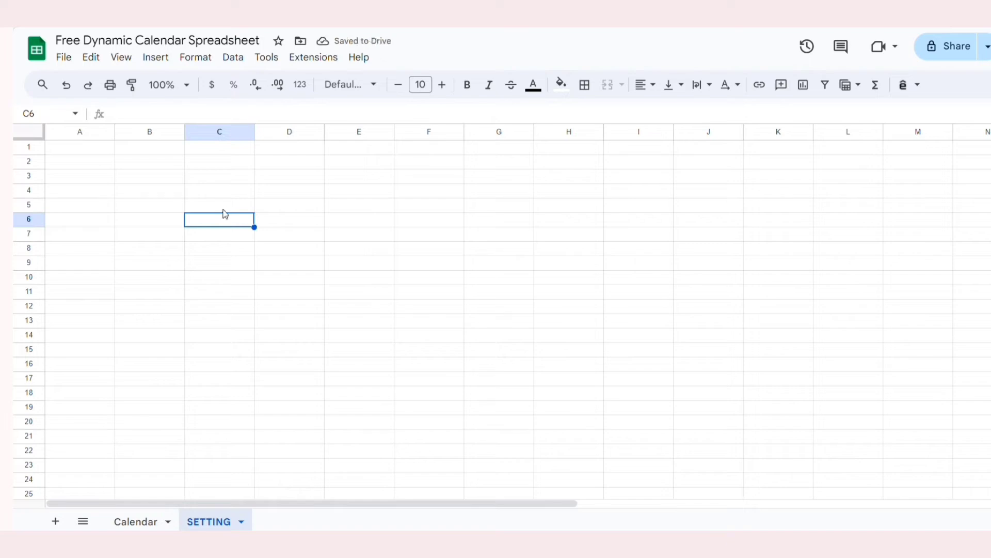
left_click(224, 210)
type("YEAR")
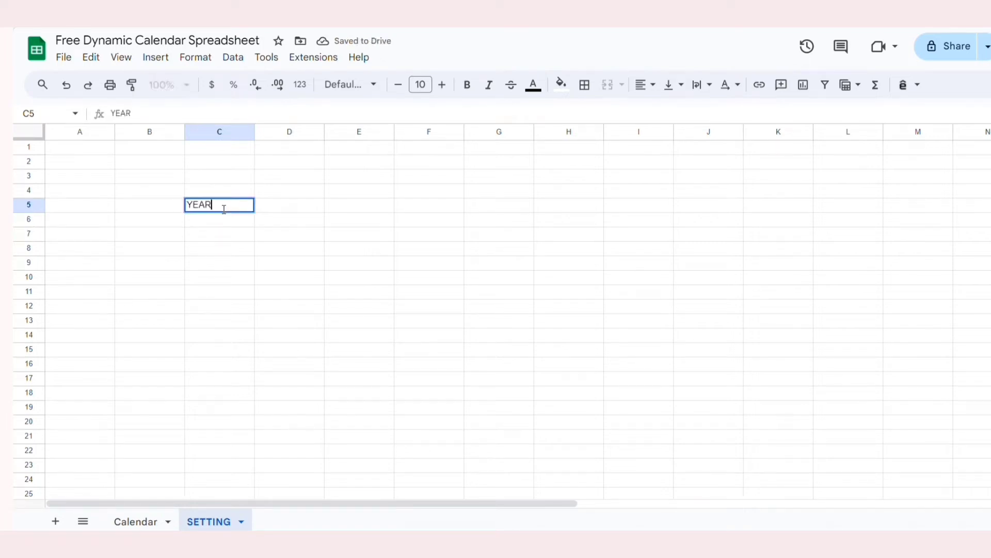
key("Return")
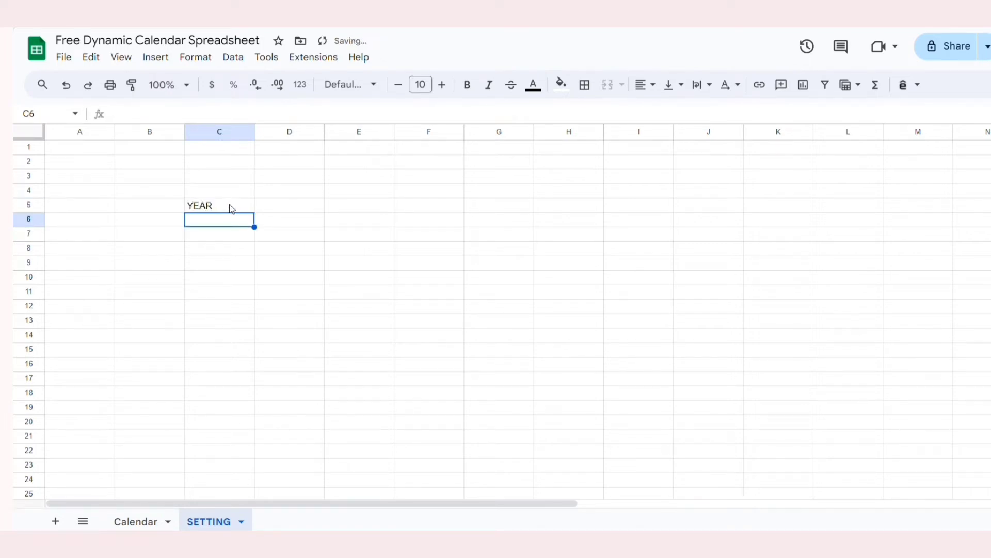
left_click(229, 206)
left_click(286, 206)
type("MONTH")
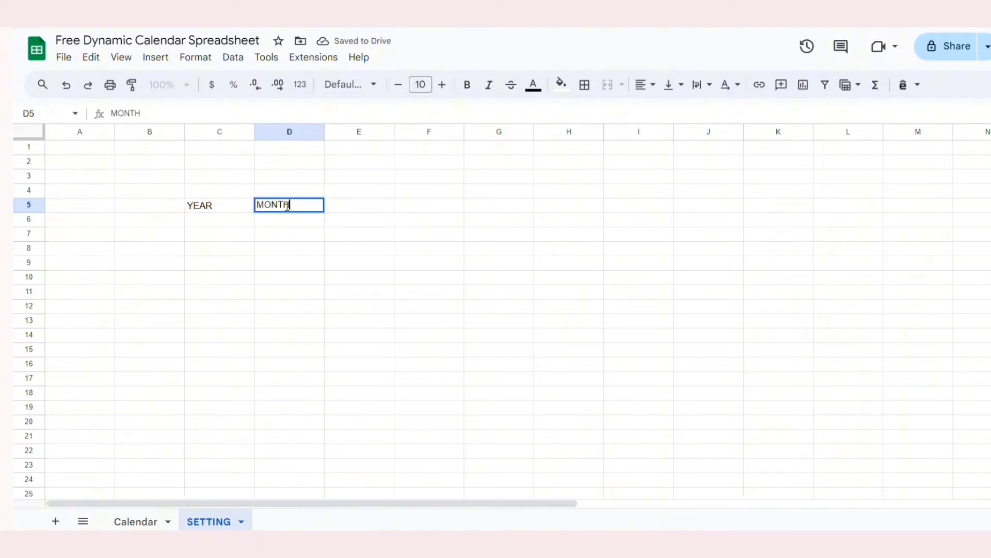
key("Return")
left_click(209, 221)
left_click_drag(217, 206, 295, 205)
left_click(646, 84)
left_click(666, 109)
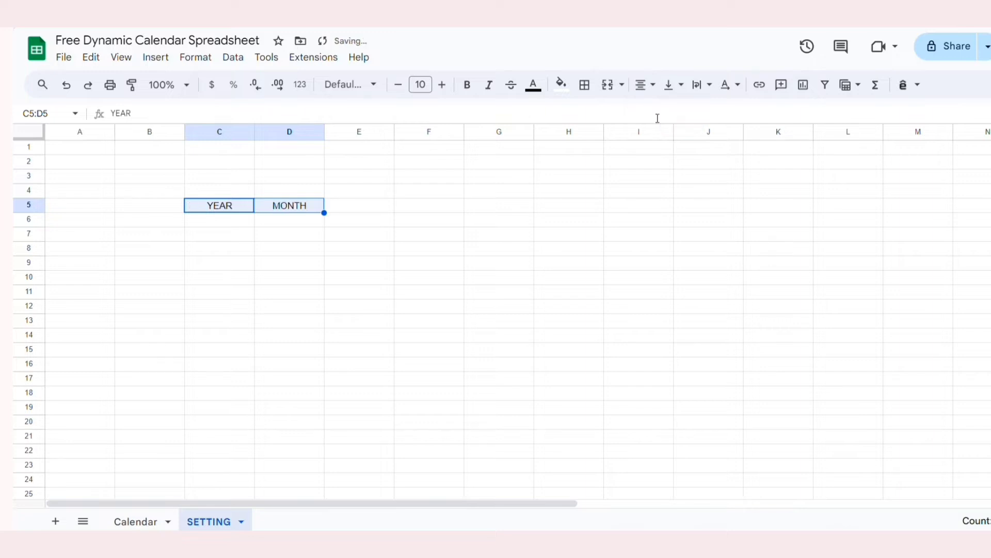
Step: Enter 2024 and 2025 under YEAR and extend the series to 2028
left_click(225, 224)
type("2024")
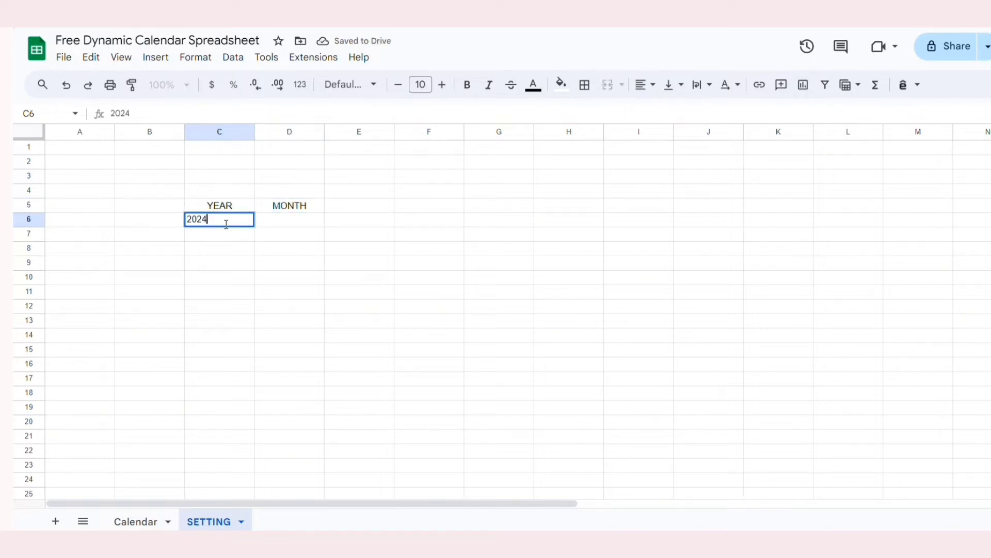
key("Return")
left_click(225, 224)
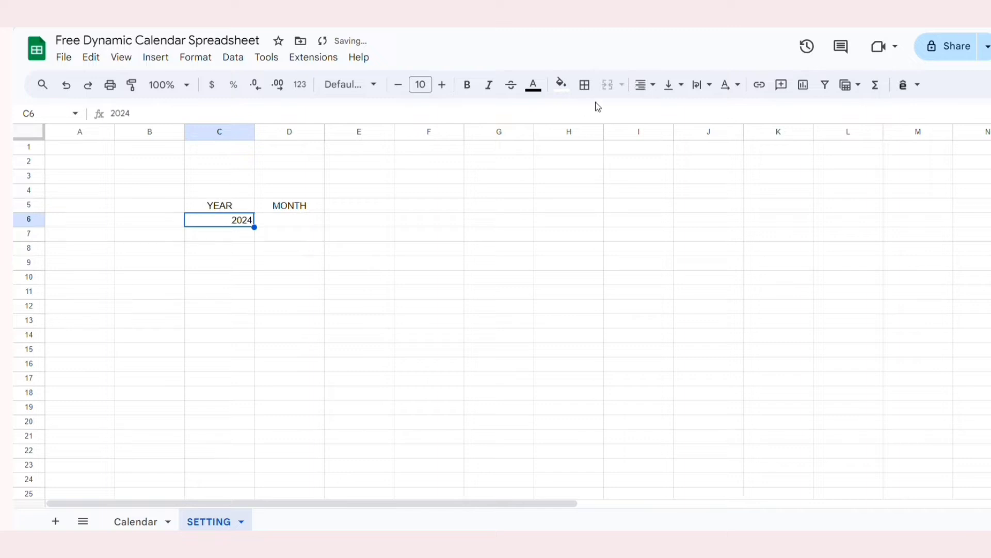
left_click(646, 84)
left_click(666, 109)
left_click(228, 234)
type("2")
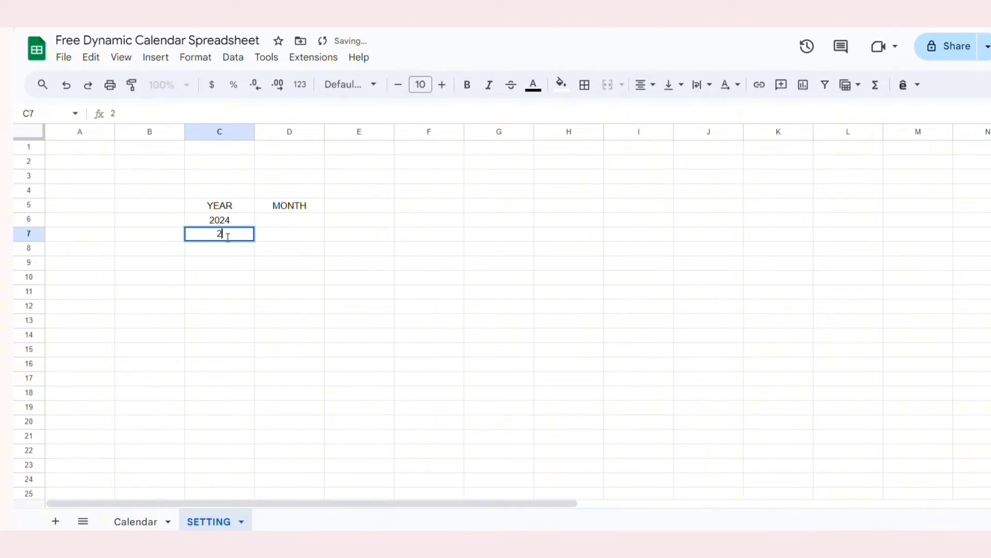
type("025")
key("Return")
left_click(243, 209)
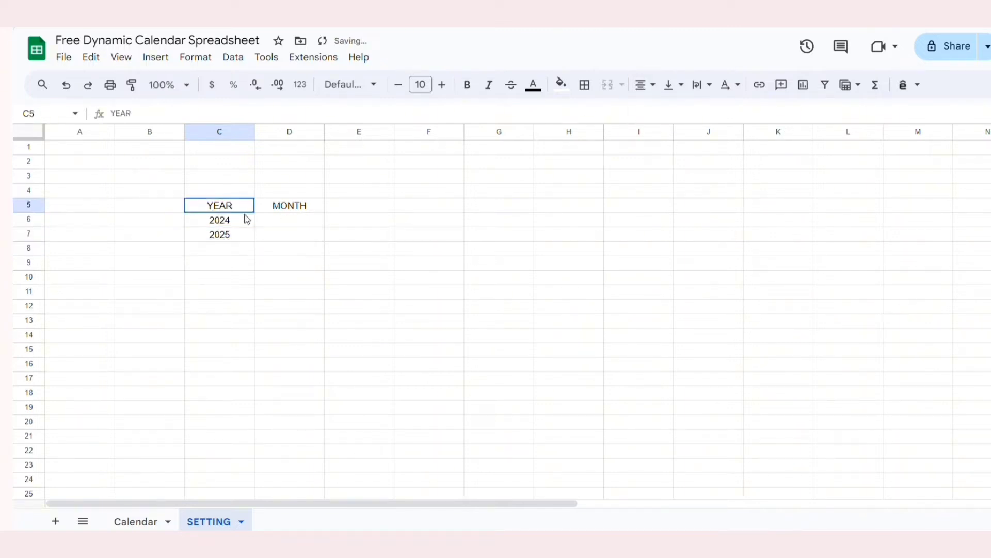
left_click_drag(247, 219, 254, 279)
left_click(308, 264)
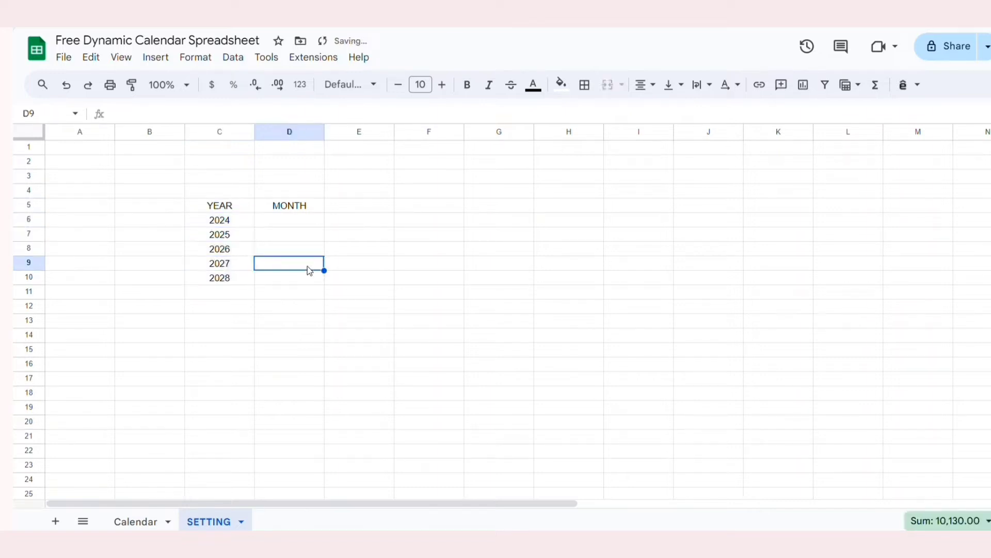
Step: Enter JANUARY in D6 and fill the months down to DECEMBER
left_click(298, 225)
type("JANUARY")
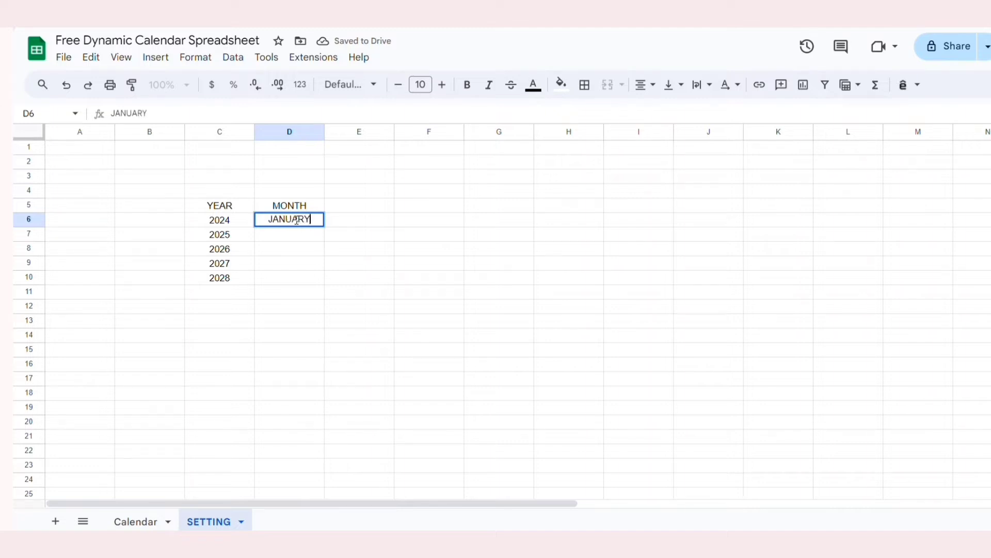
key("Return")
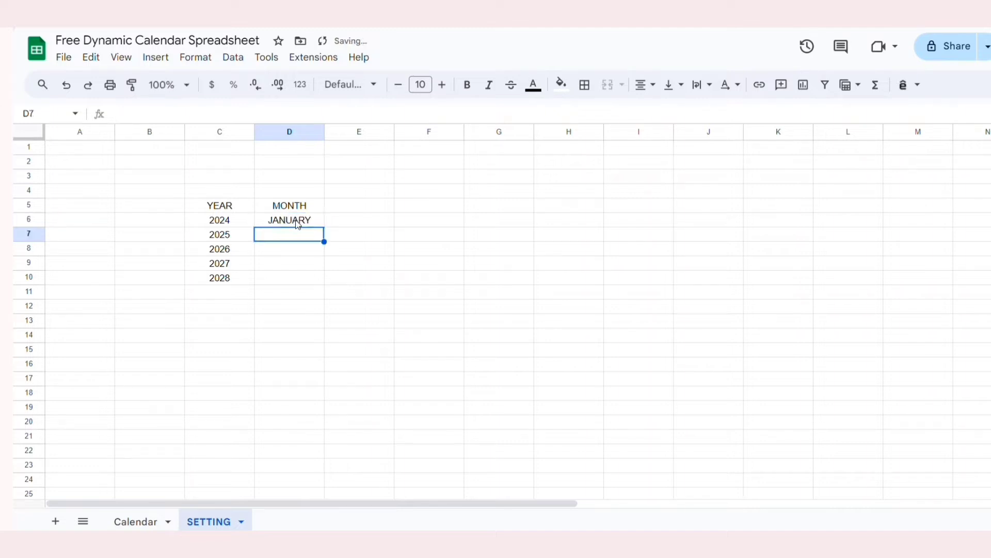
left_click(298, 225)
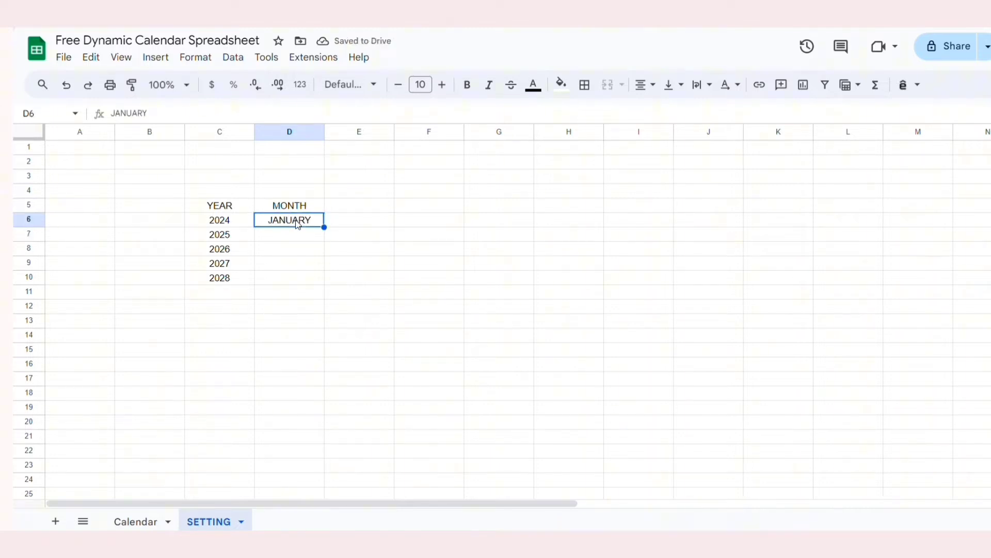
left_click_drag(324, 226, 324, 378)
left_click(354, 382)
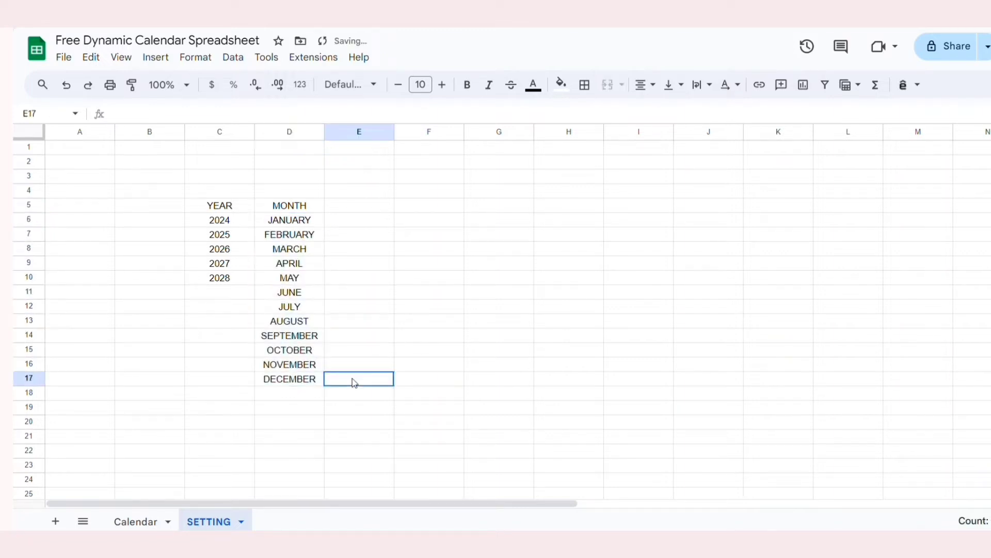
Step: Put an outer border around the YEAR and MONTH list
left_click_drag(219, 205, 296, 379)
left_click(584, 84)
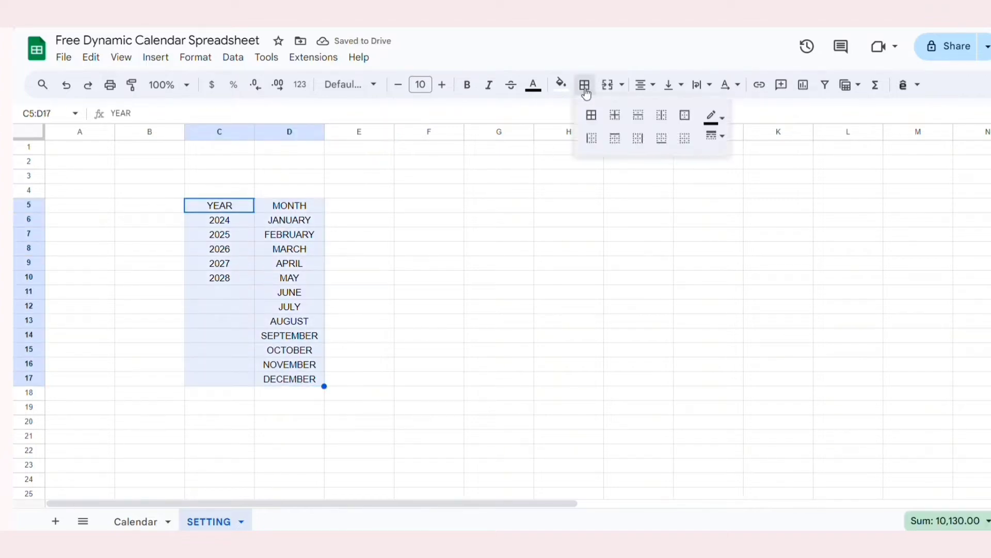
left_click(683, 113)
left_click(411, 253)
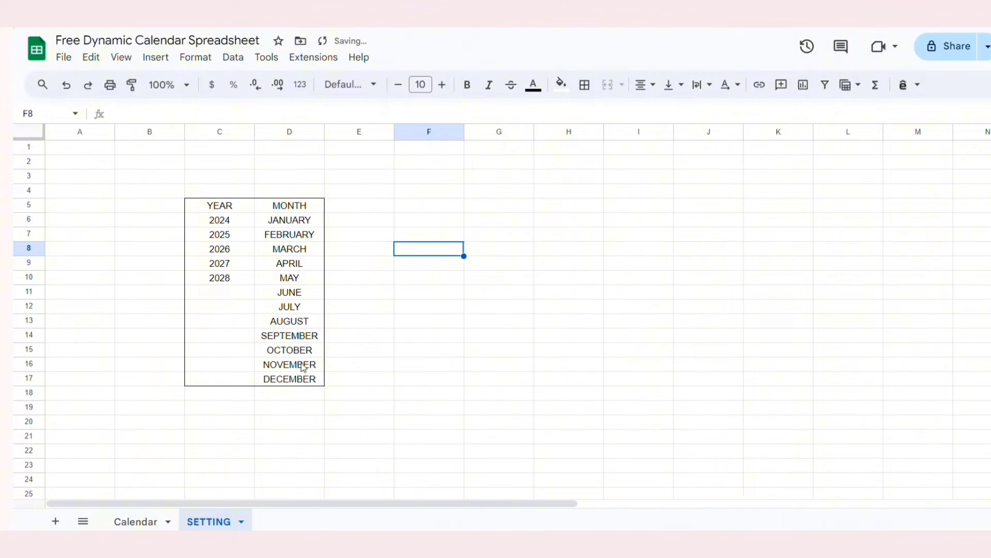
Step: Add a dropdown to the cell beside YEAR with criteria set to a range
left_click(155, 523)
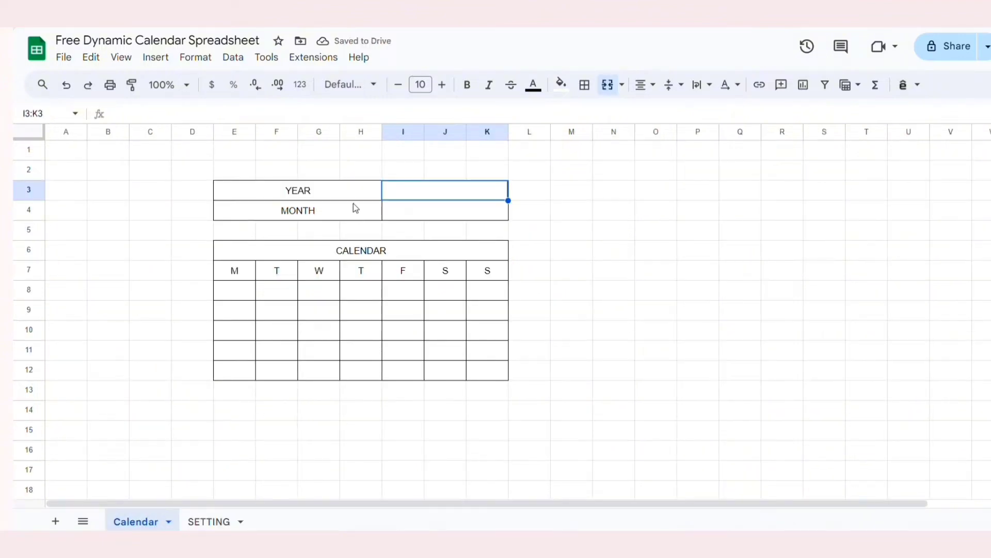
left_click(543, 198)
left_click(480, 199)
left_click(155, 56)
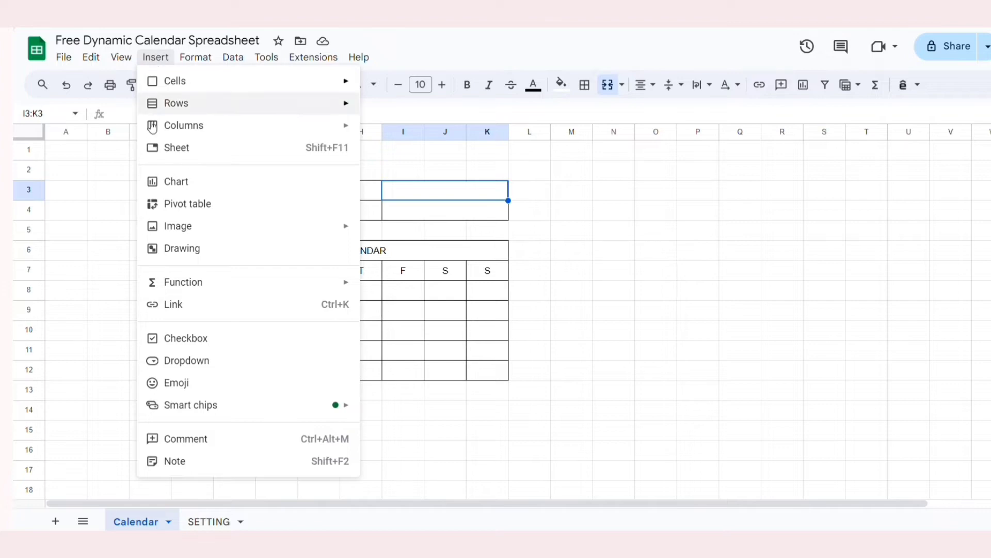
left_click(181, 361)
left_click(891, 213)
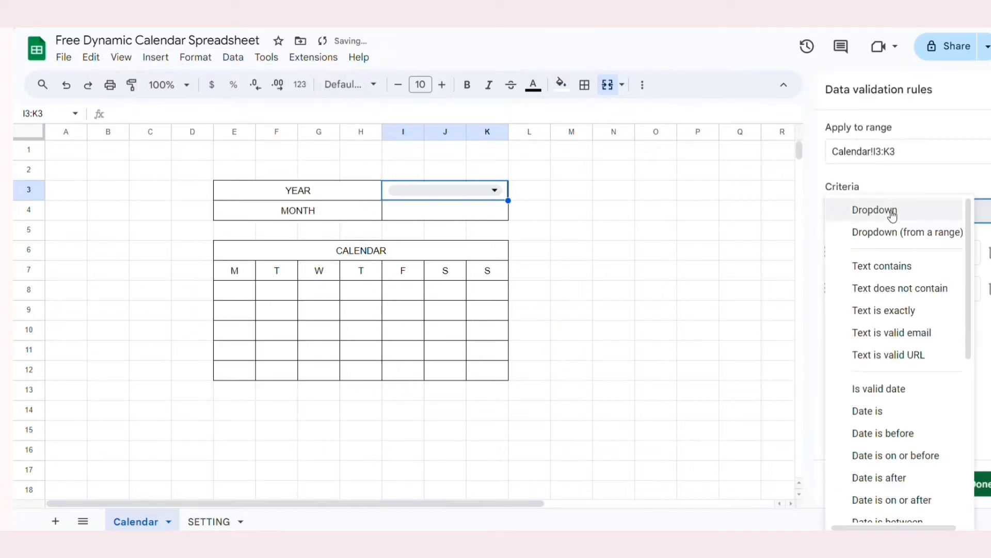
left_click(891, 234)
Step: Set the dropdown's source range to SETTING!C6:C17
left_click(896, 246)
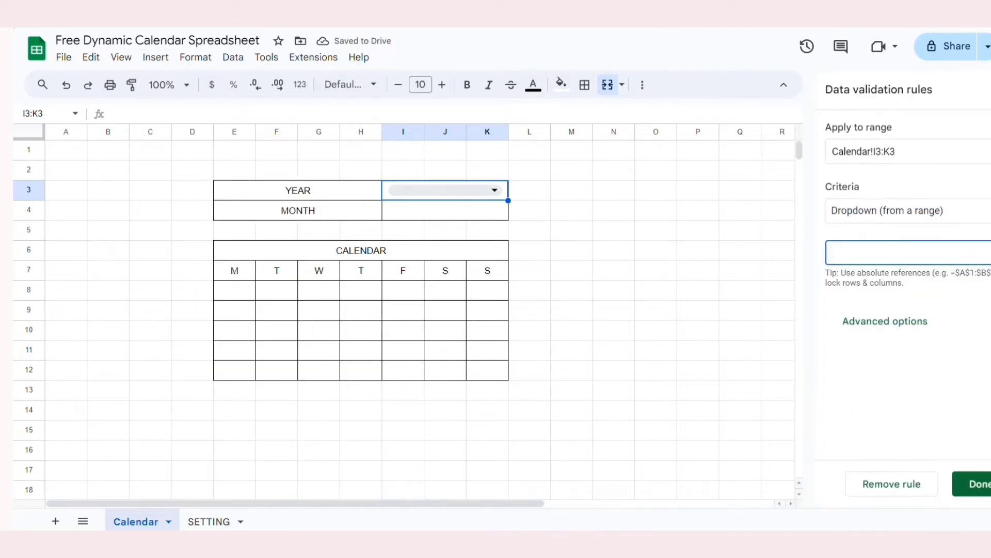
left_click(979, 253)
left_click(553, 276)
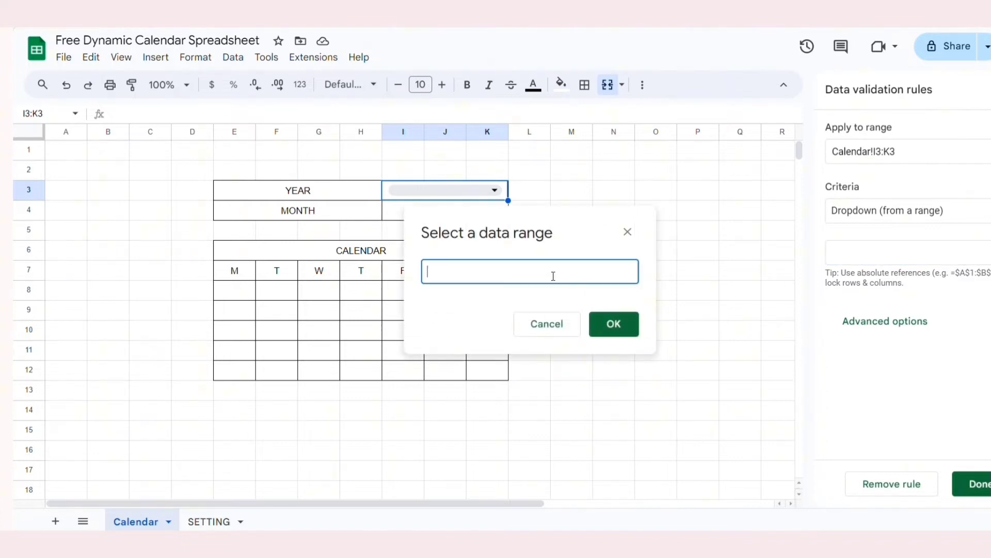
left_click(208, 521)
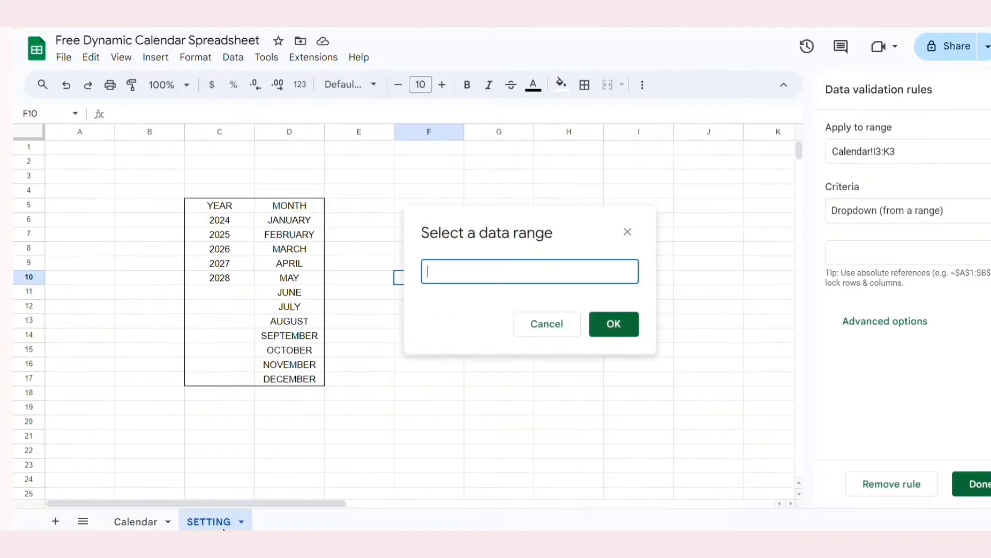
left_click_drag(228, 225, 228, 281)
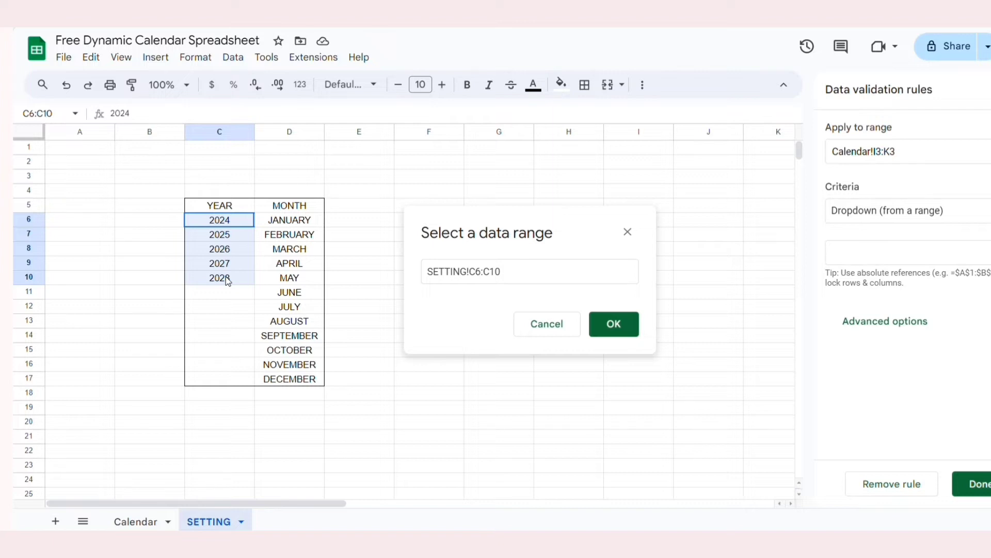
left_click_drag(221, 340, 225, 387)
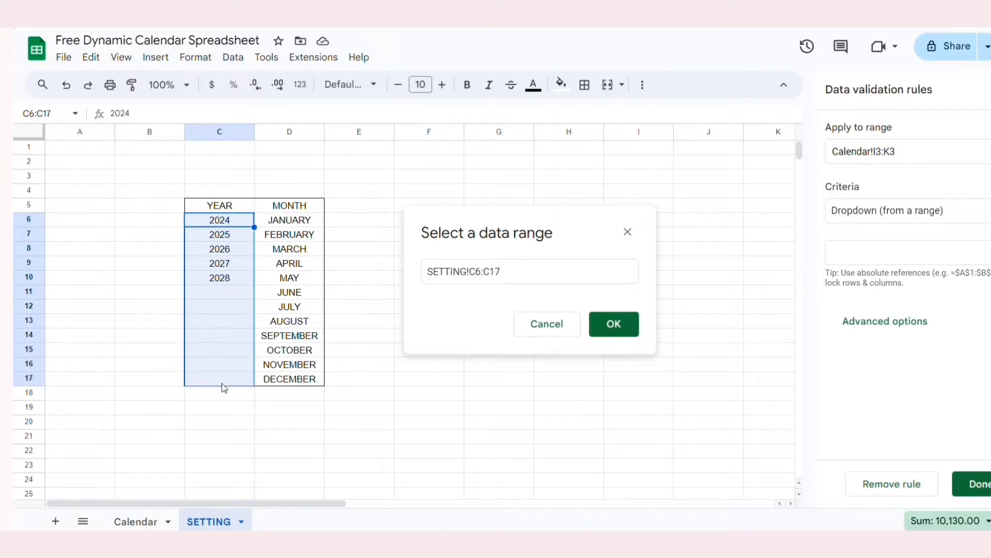
left_click(610, 333)
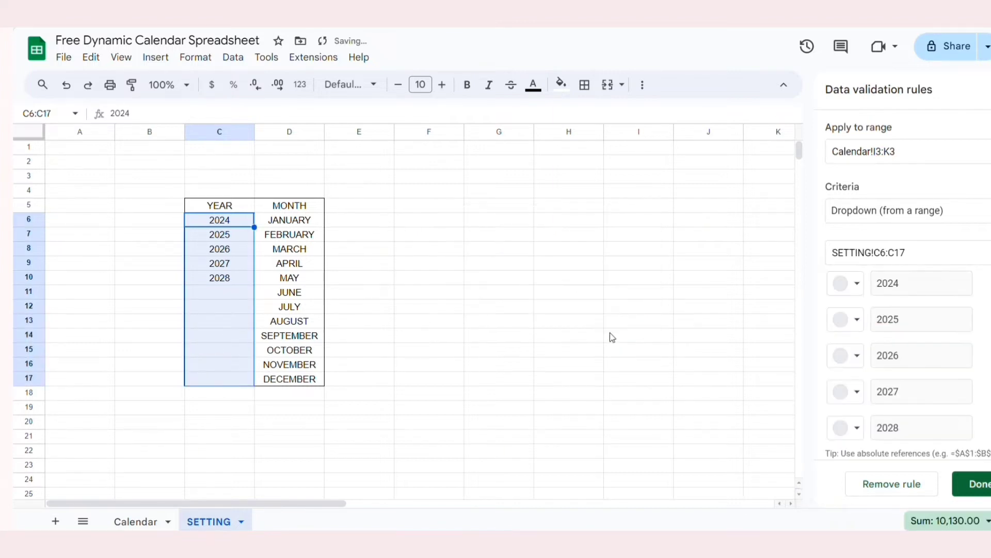
scroll(883, 351, "down", 2)
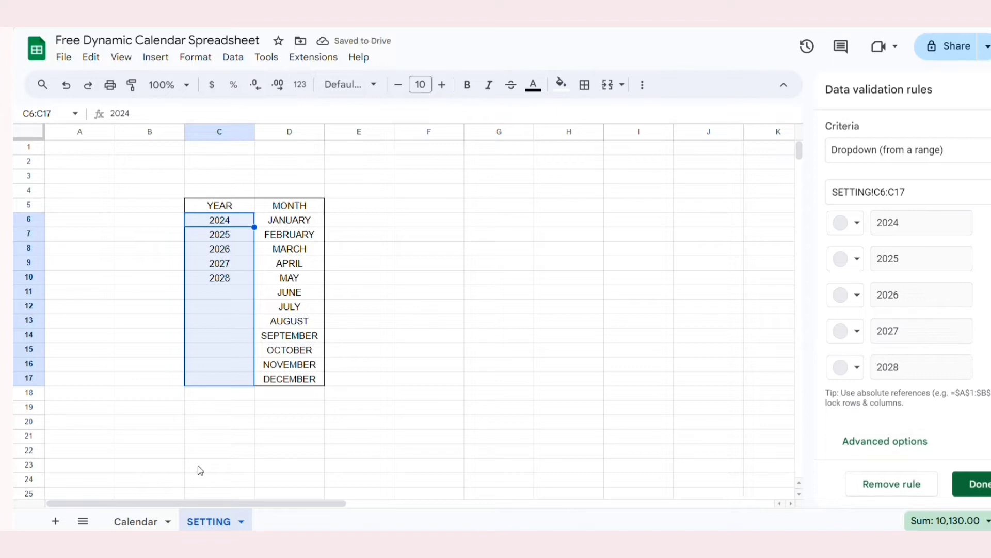
left_click(132, 522)
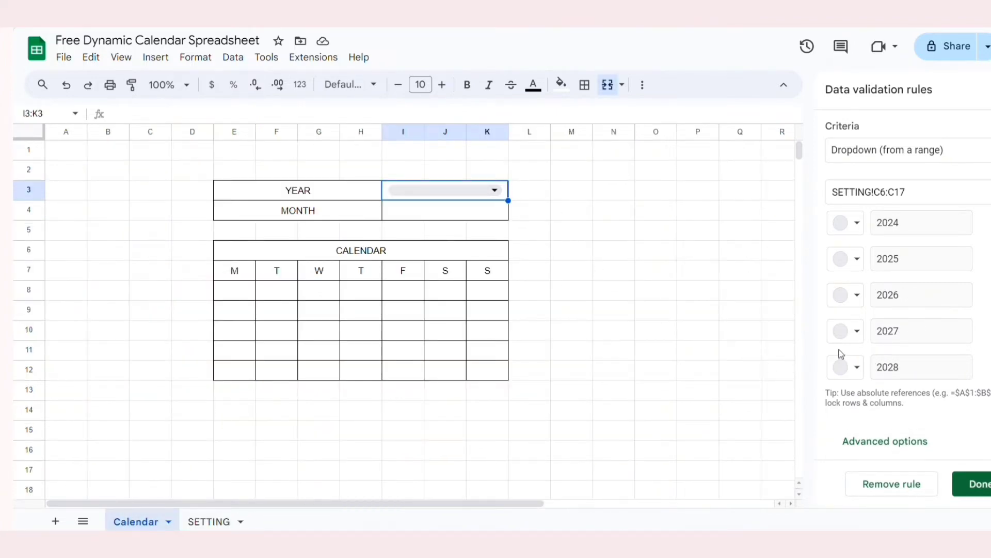
Step: Set the dropdown's display style to Arrow and save the rule
left_click(895, 440)
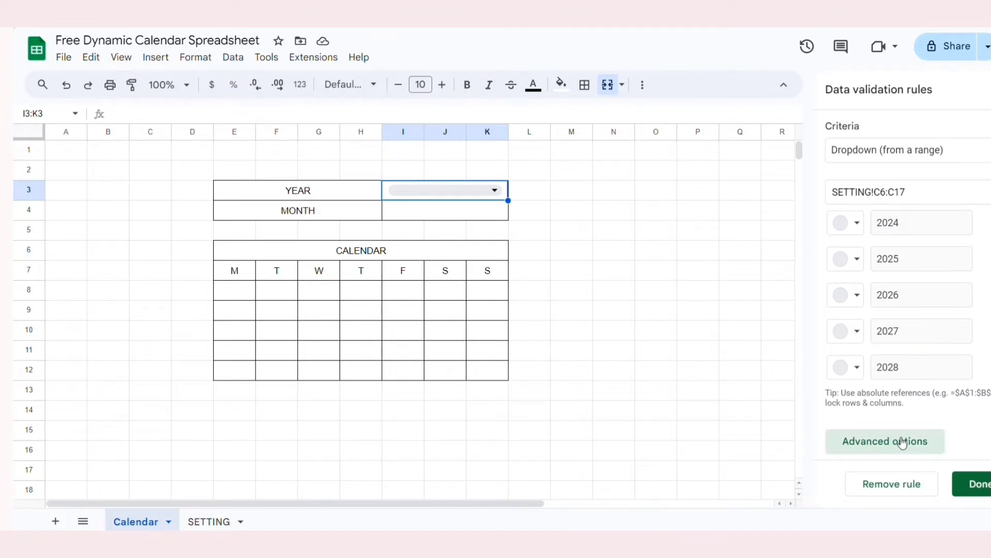
left_click(833, 415)
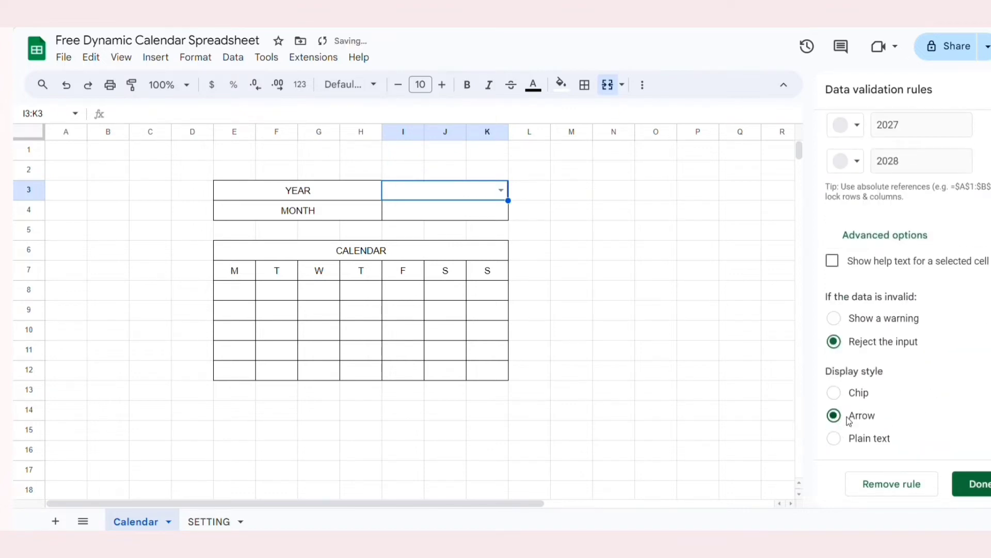
left_click(981, 484)
Step: Test the YEAR dropdown with 2025, set it back to 2024, and close the panel
left_click(708, 334)
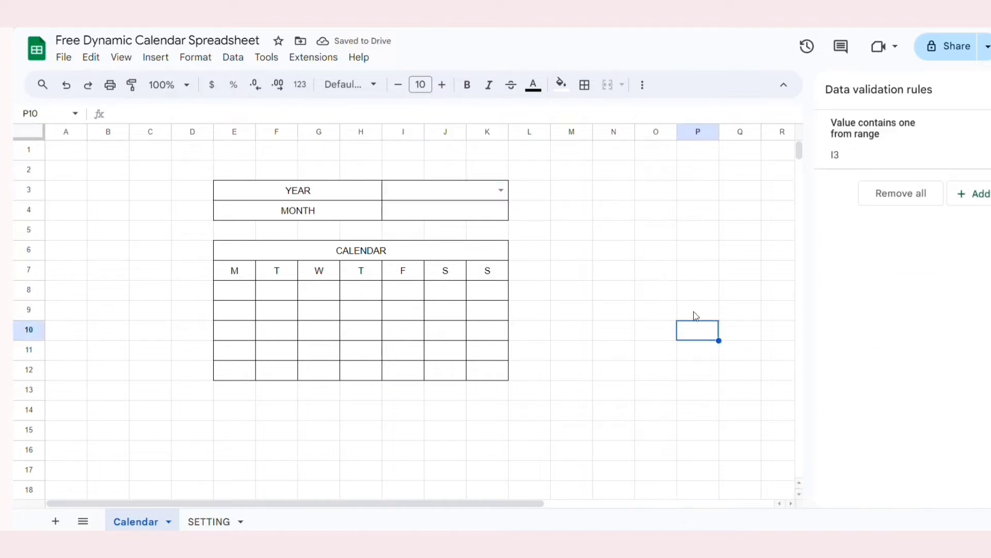
left_click(501, 191)
left_click(463, 226)
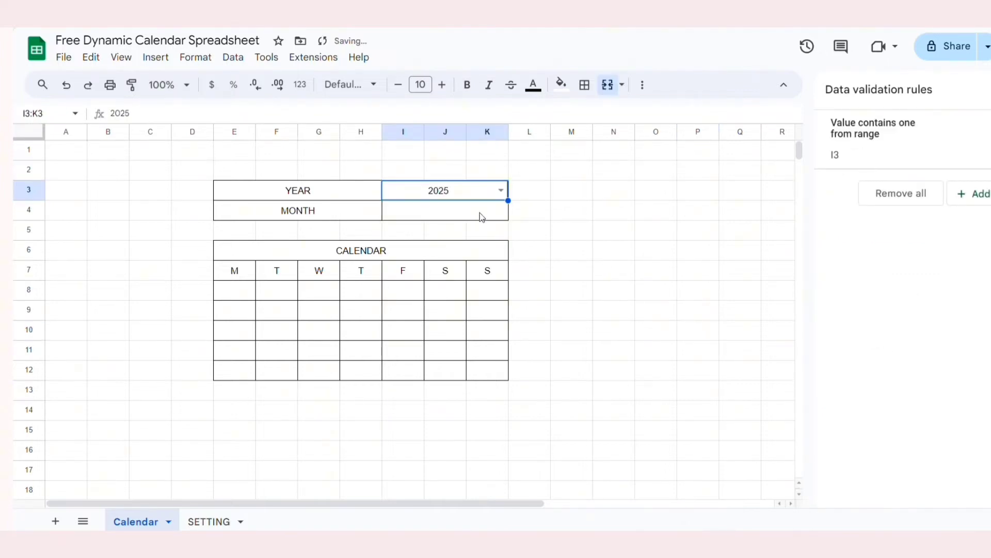
left_click(501, 191)
left_click(472, 211)
left_click(983, 90)
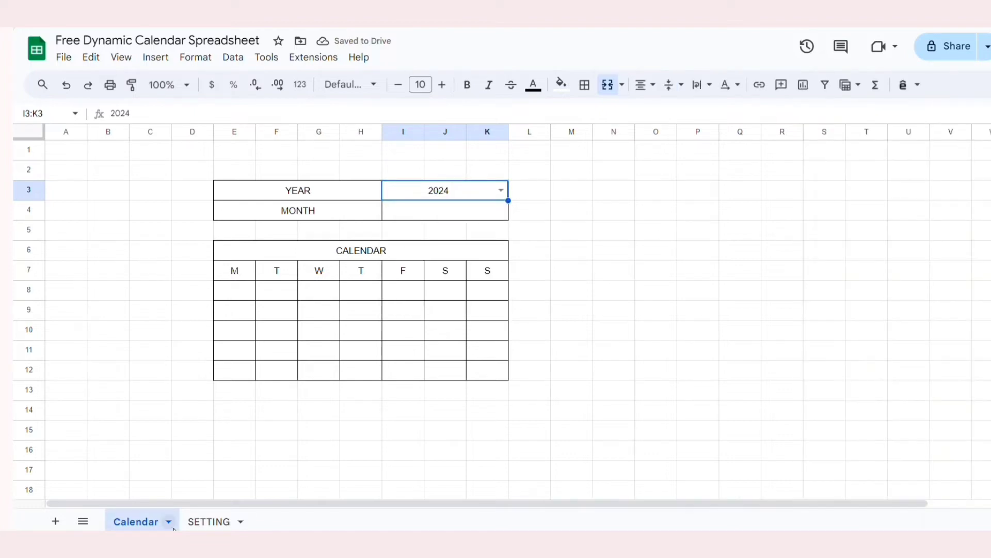
Step: Add 2029 below 2028 in the SETTING sheet's year list
left_click(206, 522)
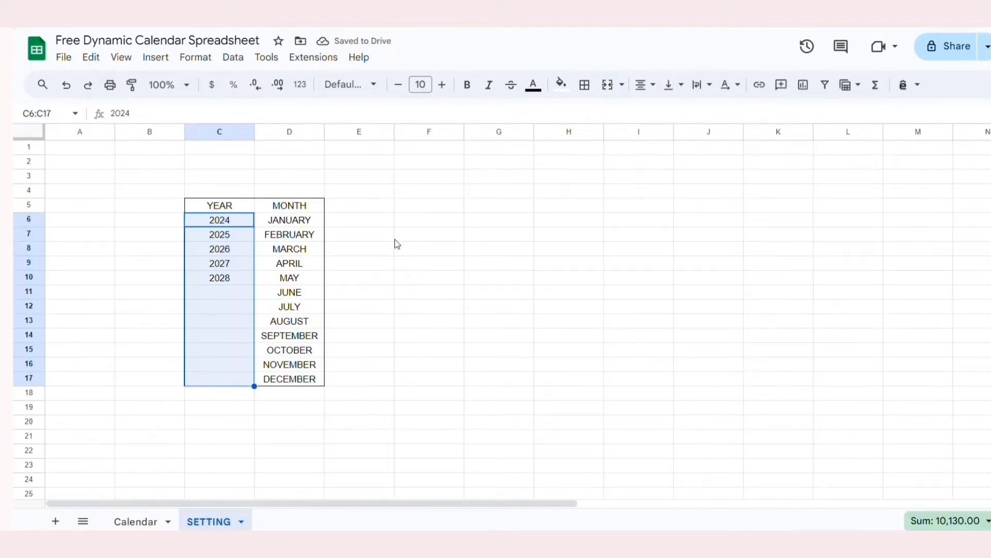
left_click(225, 254)
left_click(225, 294)
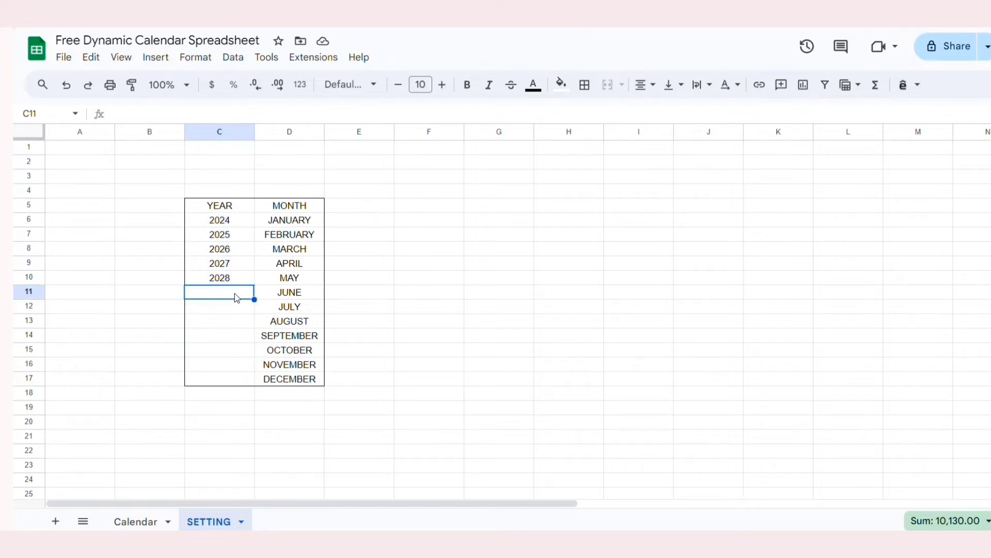
type("2023")
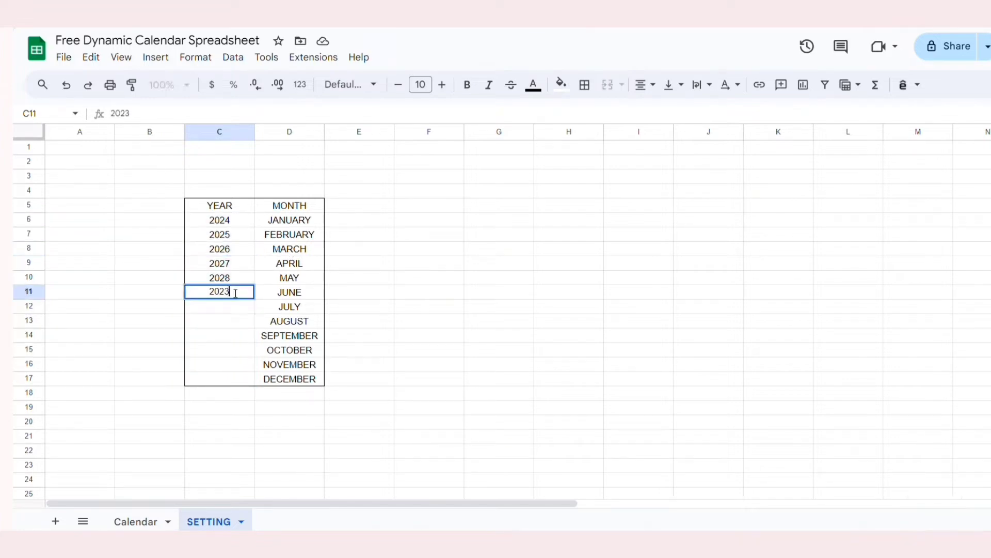
key("BackSpace")
type("9")
left_click(532, 296)
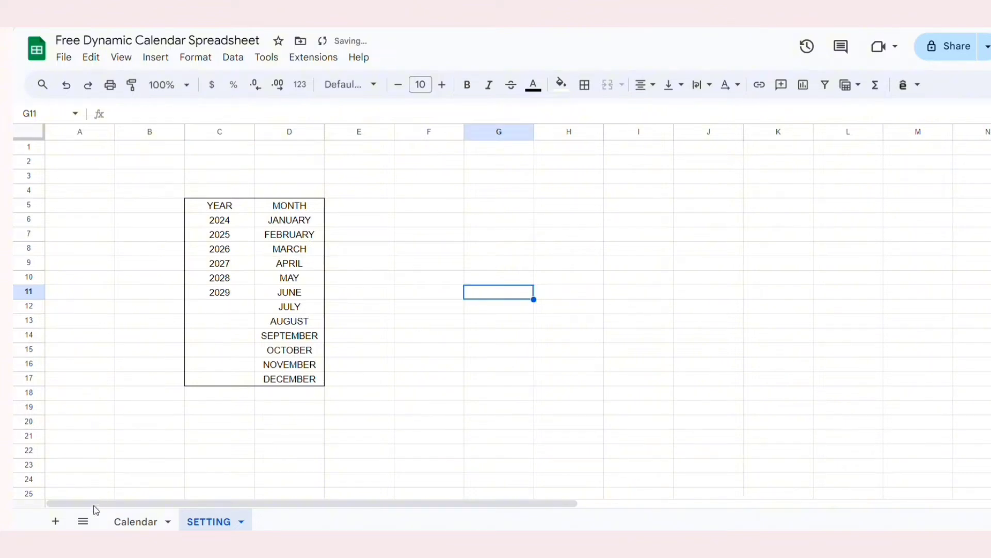
Step: Check that the Calendar YEAR dropdown now offers 2029, leaving it at 2024
left_click(135, 522)
left_click(504, 191)
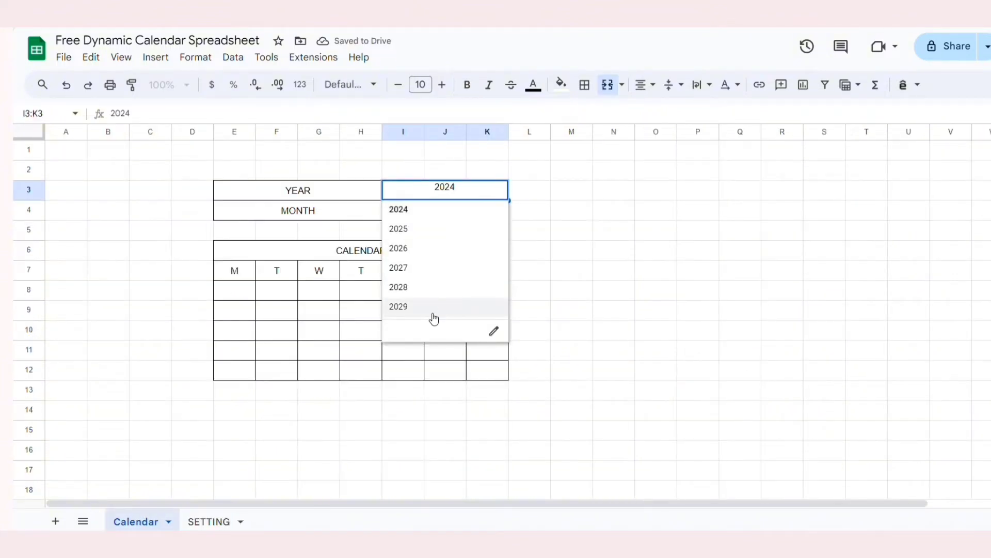
left_click(568, 230)
left_click(474, 218)
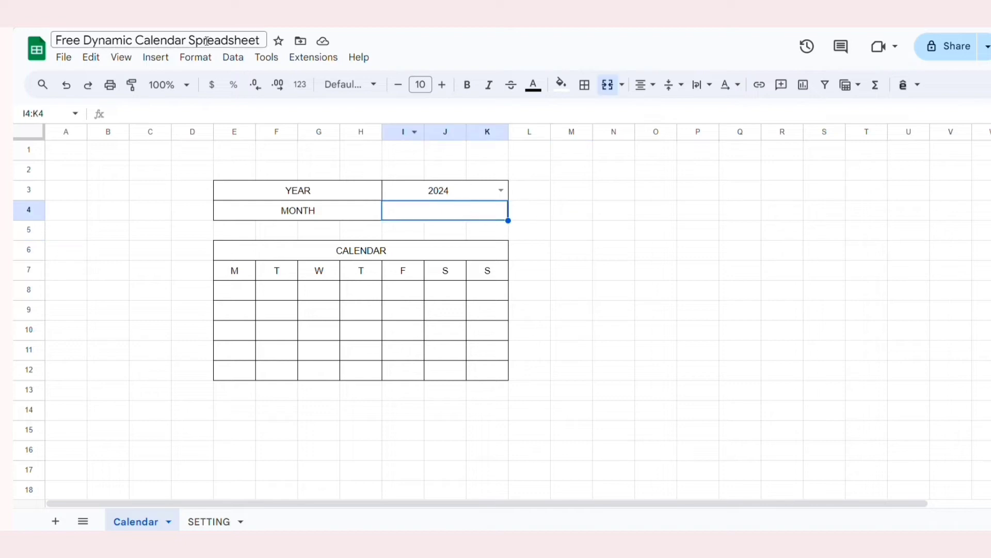
Step: Add a dropdown to the MONTH cell sourced from the range SETTING!D6:D17
left_click(158, 58)
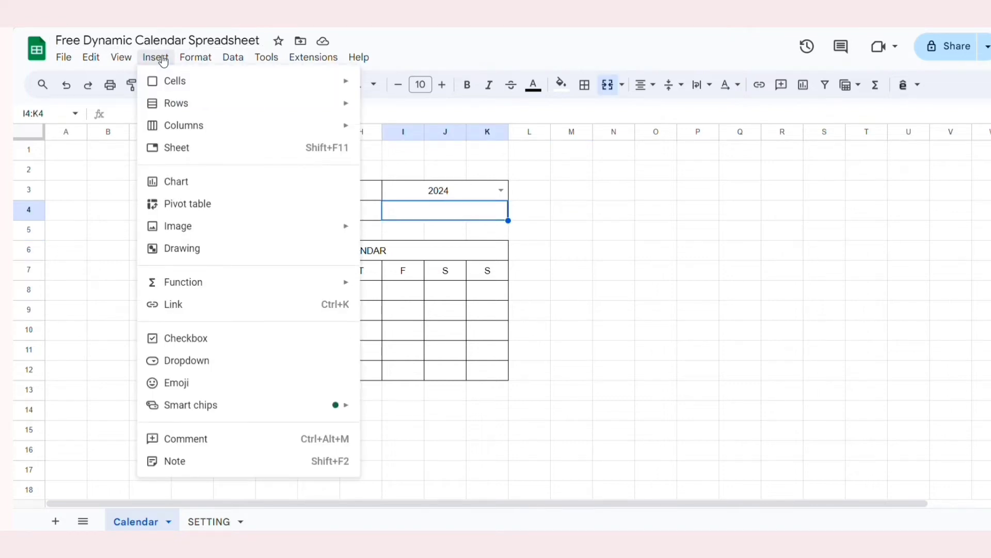
left_click(185, 364)
left_click(870, 217)
left_click(884, 233)
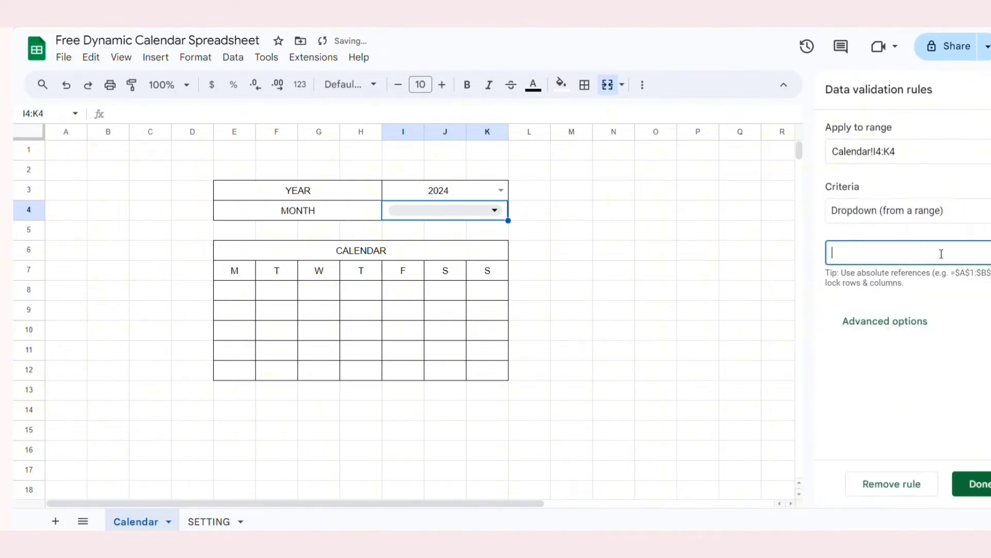
left_click(210, 521)
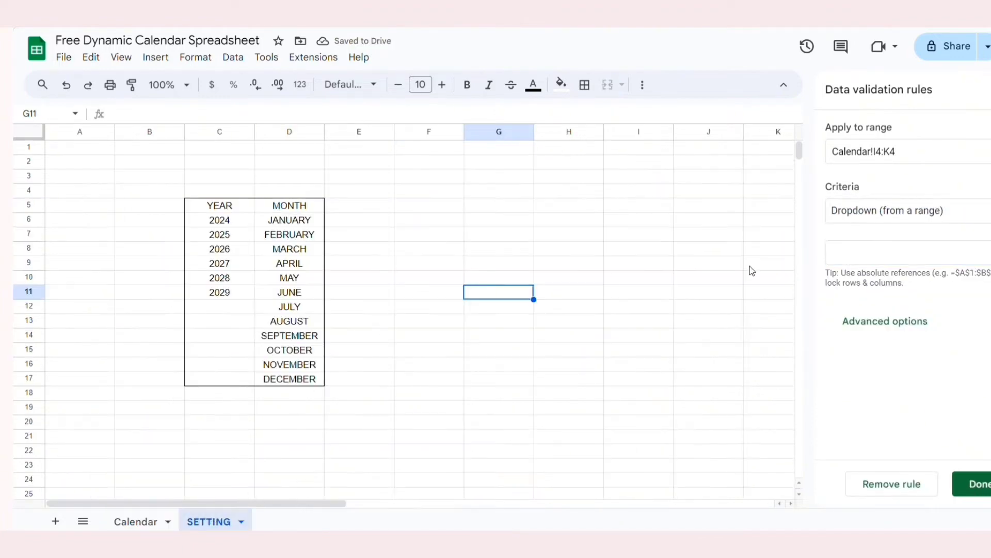
left_click(983, 255)
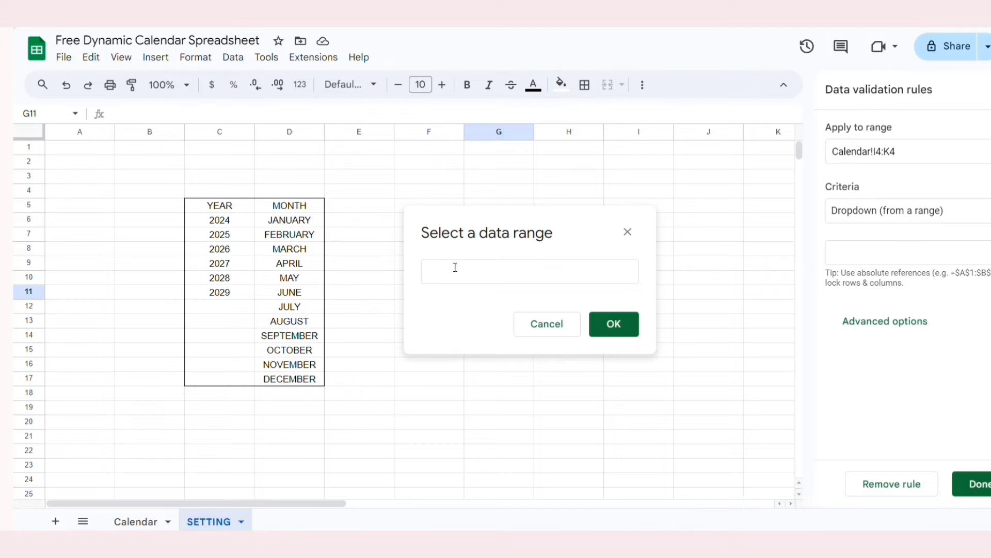
left_click_drag(287, 219, 298, 380)
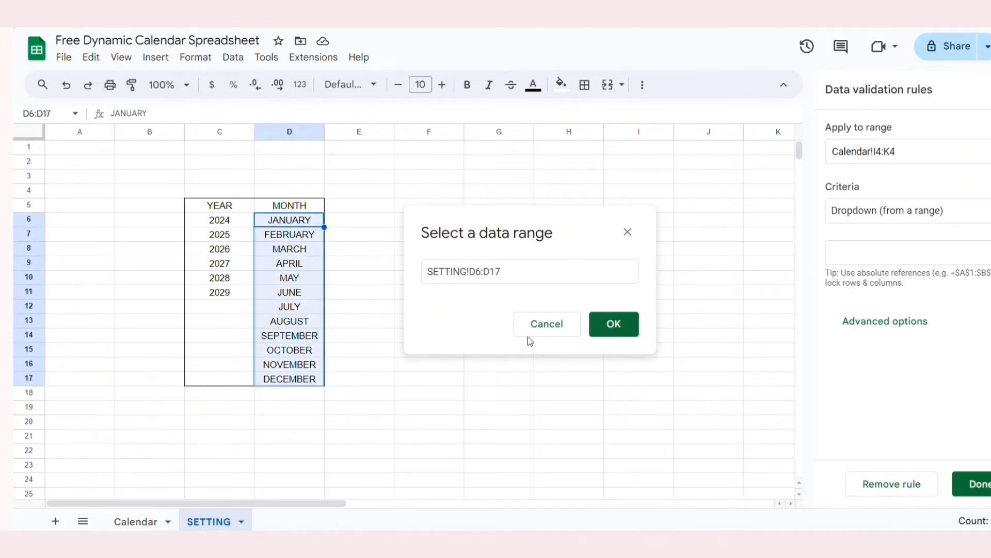
left_click(614, 323)
left_click(971, 484)
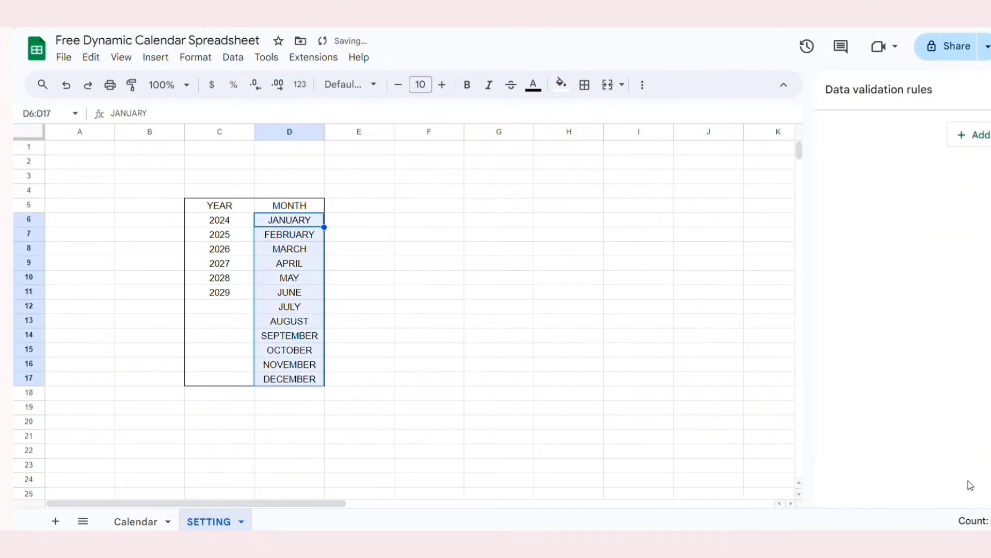
left_click(155, 525)
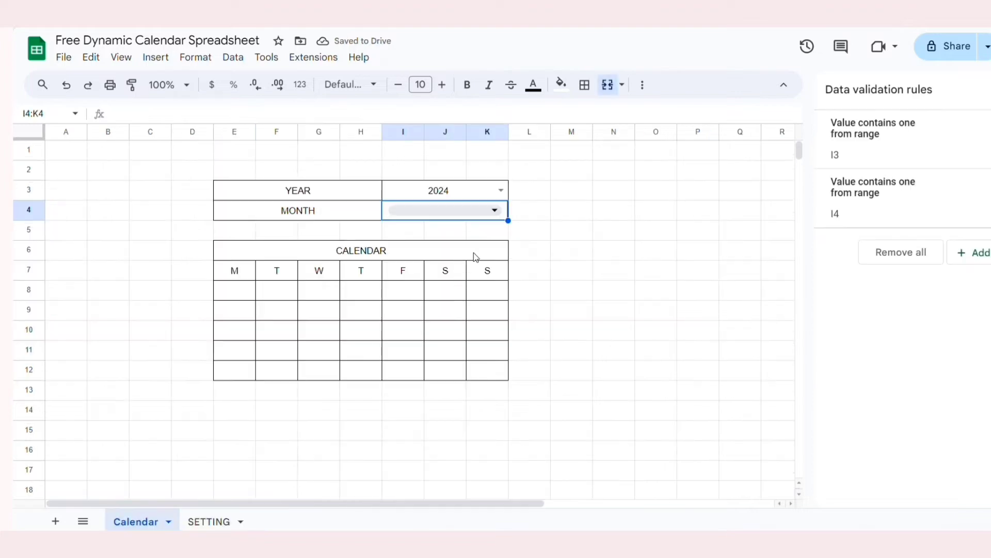
Step: Change the month dropdown's display style from chip to Arrow
left_click(872, 197)
scroll(898, 258, "down", 5)
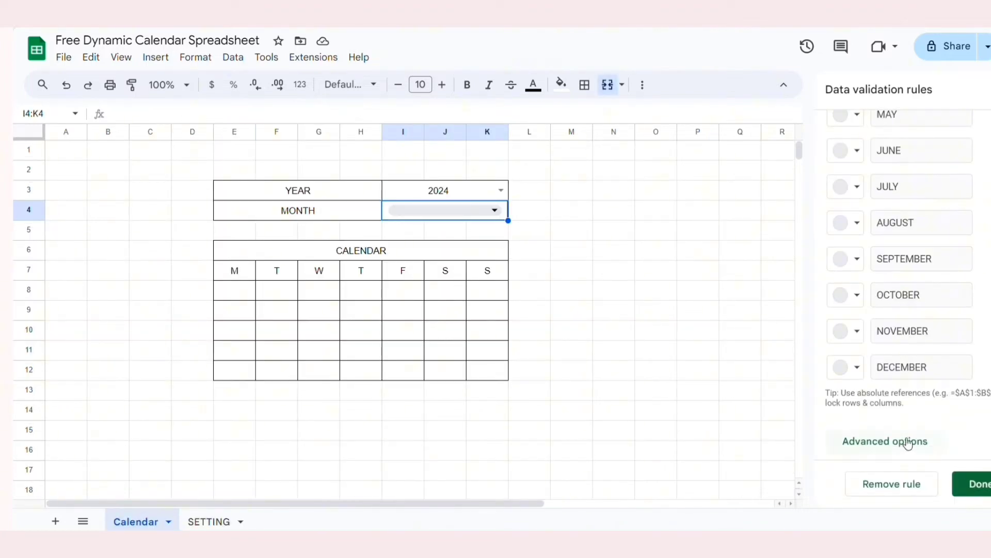
left_click(908, 442)
left_click(863, 417)
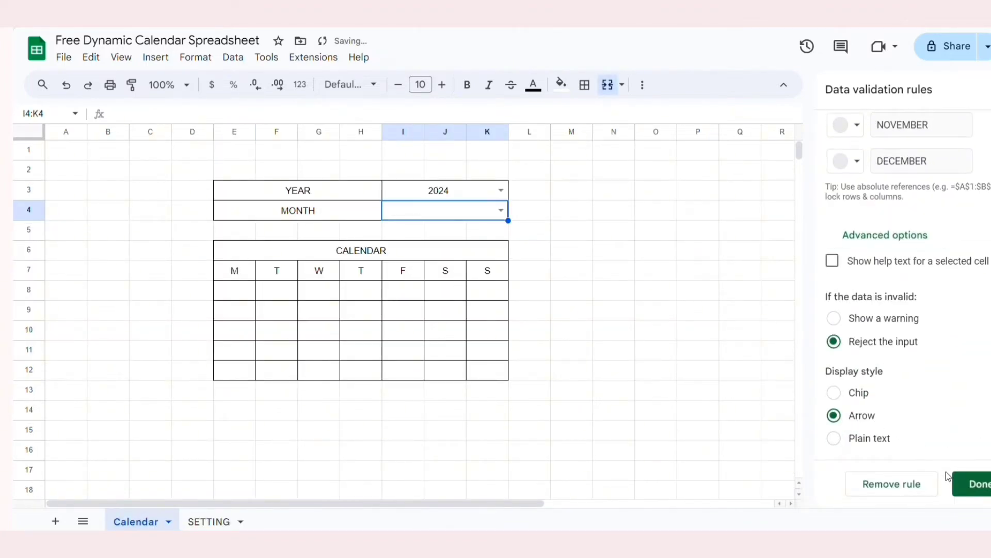
left_click(971, 483)
left_click(634, 337)
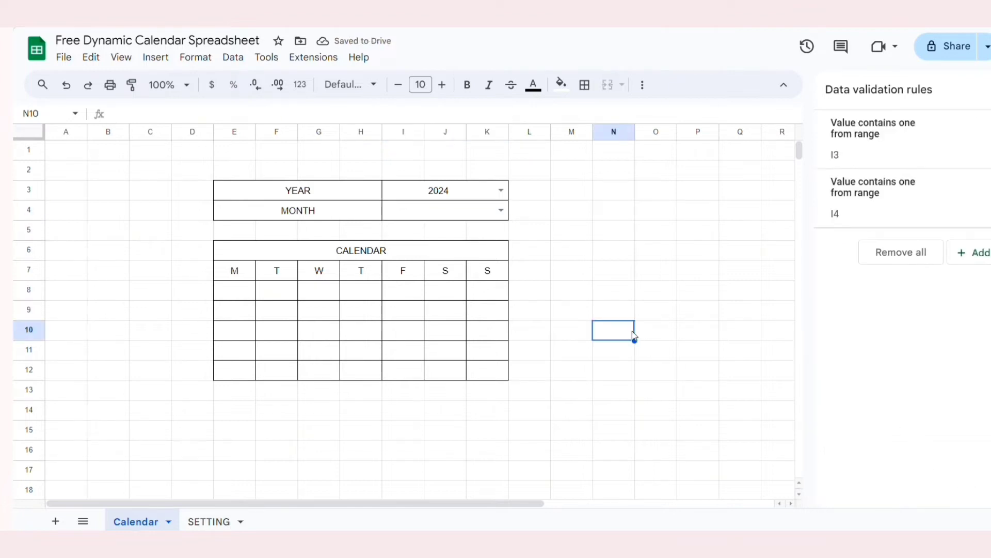
Step: Set the MONTH dropdown to FEBRUARY
left_click(499, 215)
left_click(456, 248)
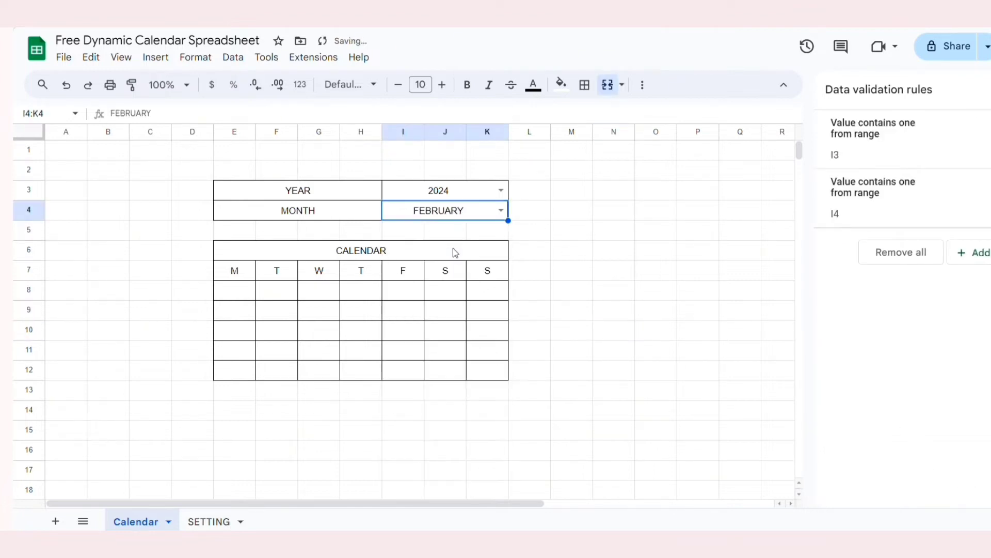
left_click(627, 251)
Step: Enter =DATEVALUE(1&I4&I3) in E8, returning 45323 for 1 February 2024
left_click(983, 90)
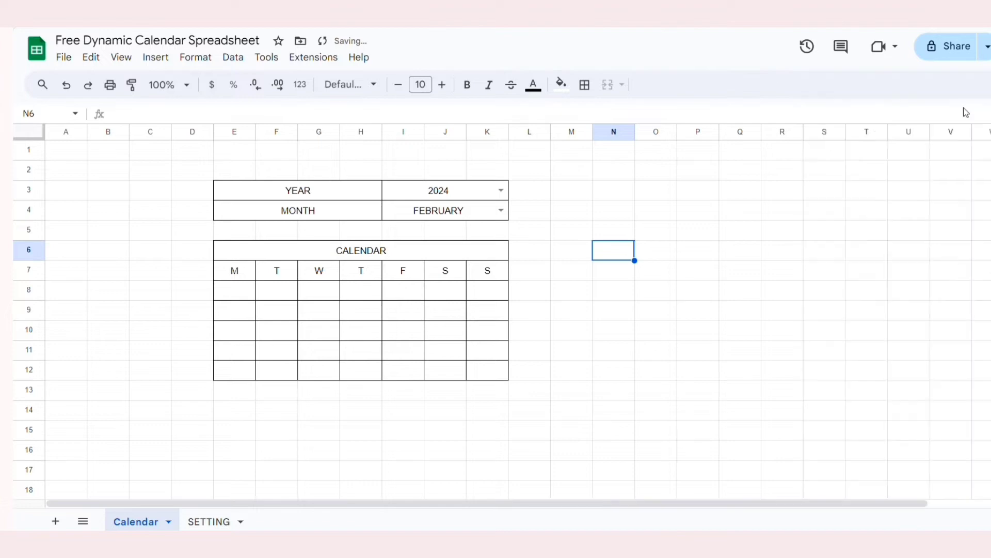
left_click(236, 294)
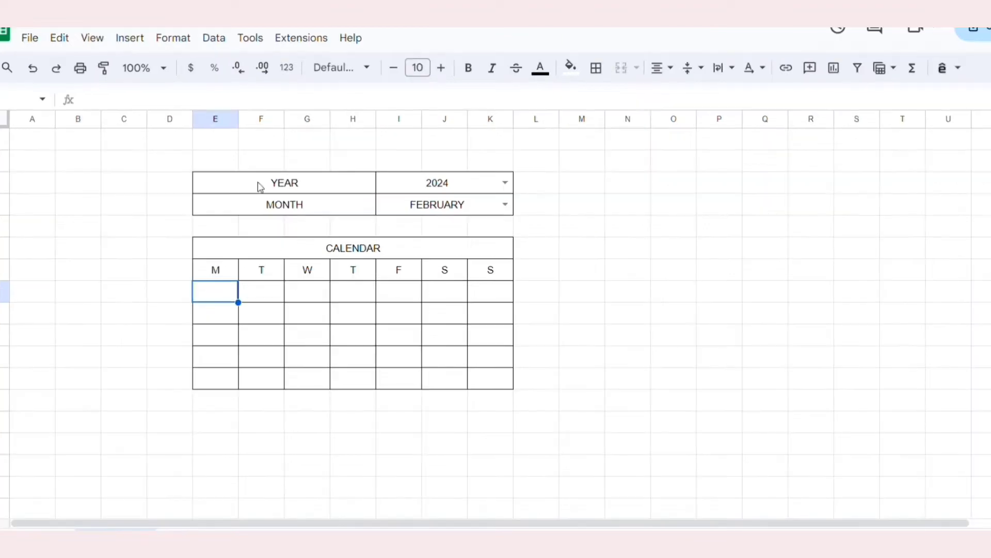
left_click(165, 95)
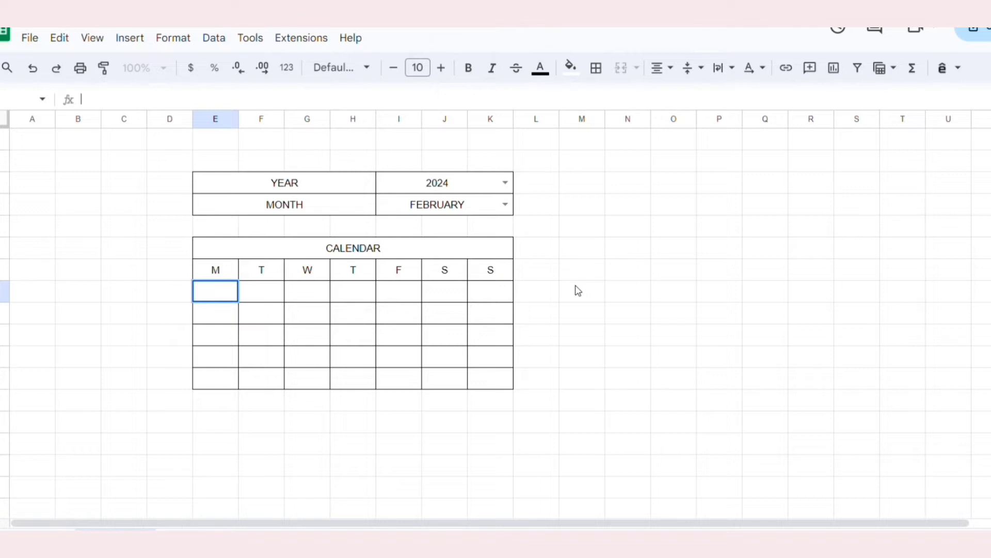
type("=D")
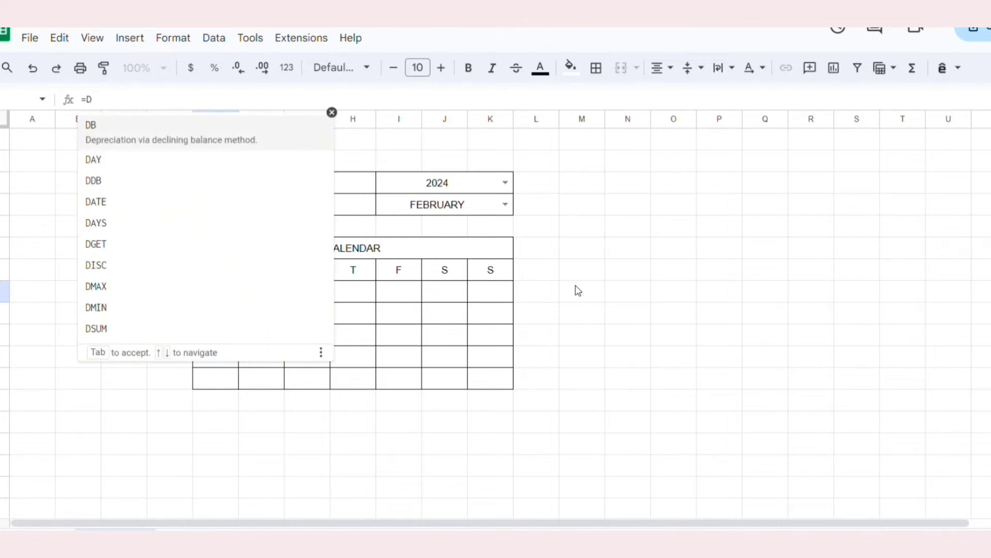
type("ATEVAL")
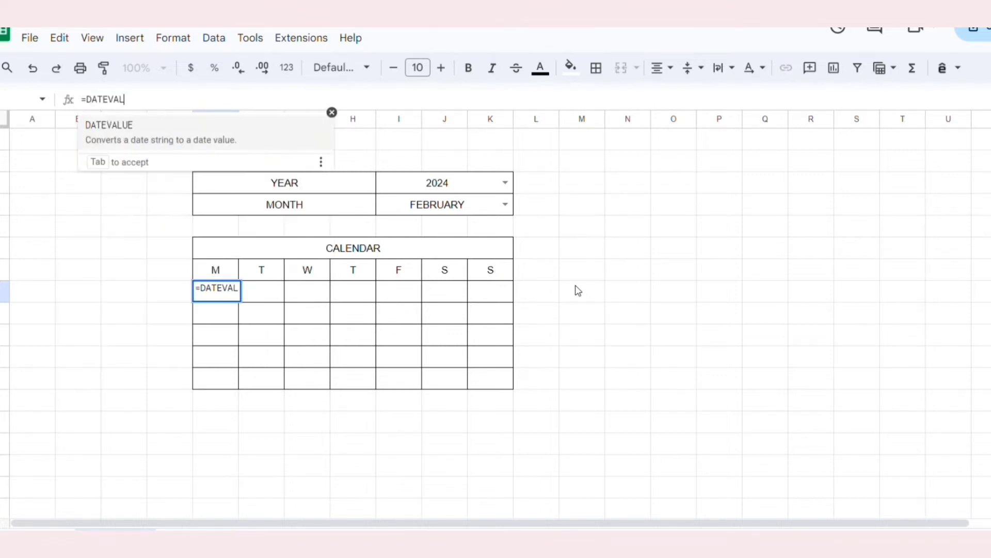
type("UE(")
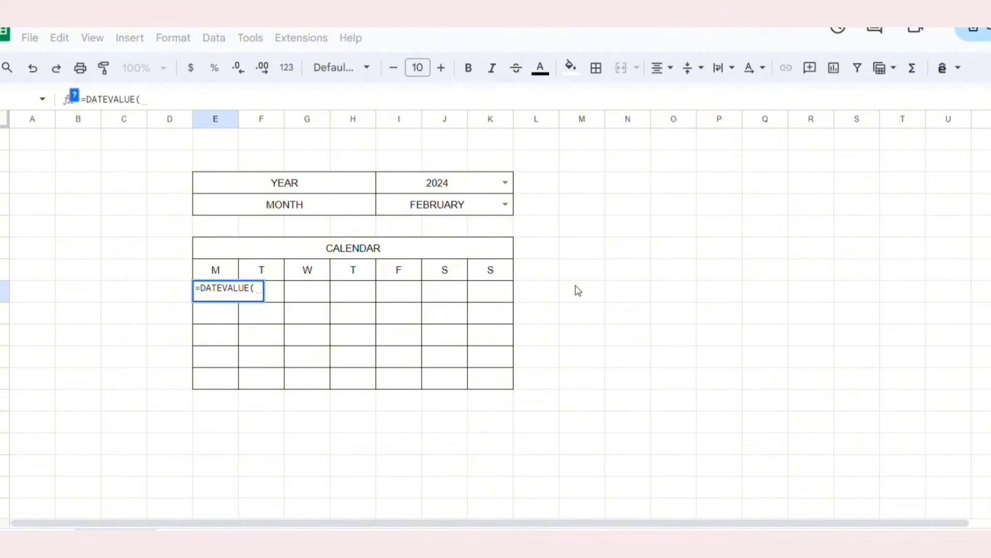
type("1&")
left_click(445, 205)
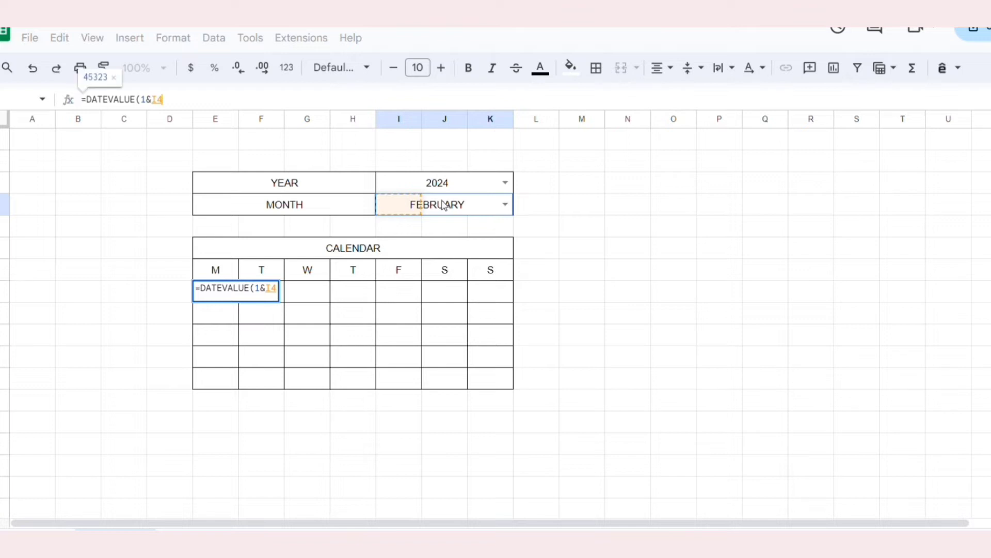
type("&")
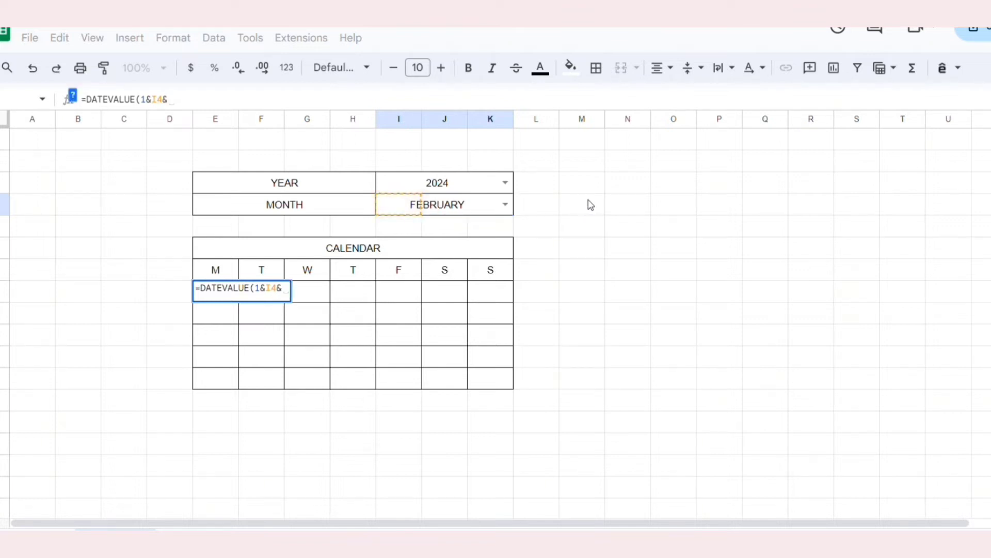
left_click(439, 188)
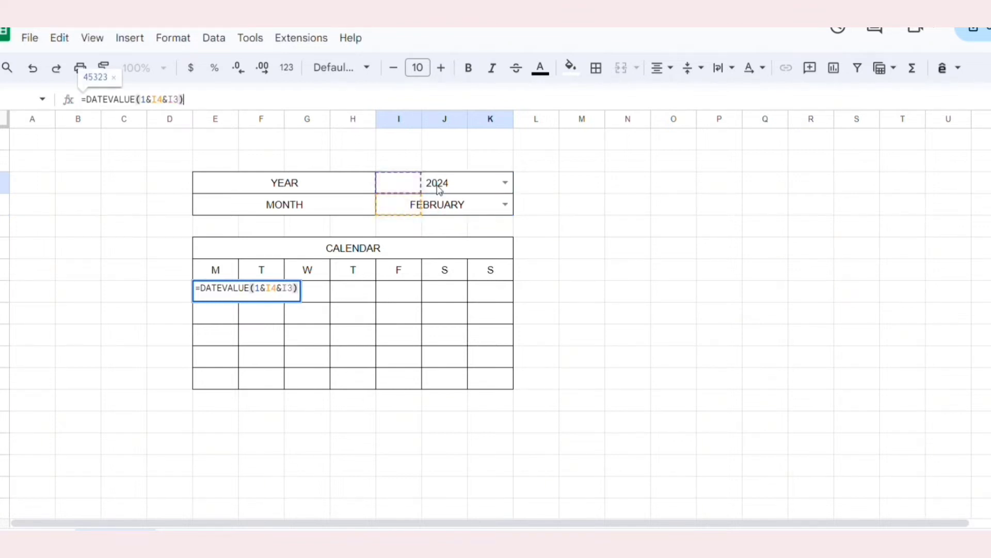
key("Return")
left_click(222, 296)
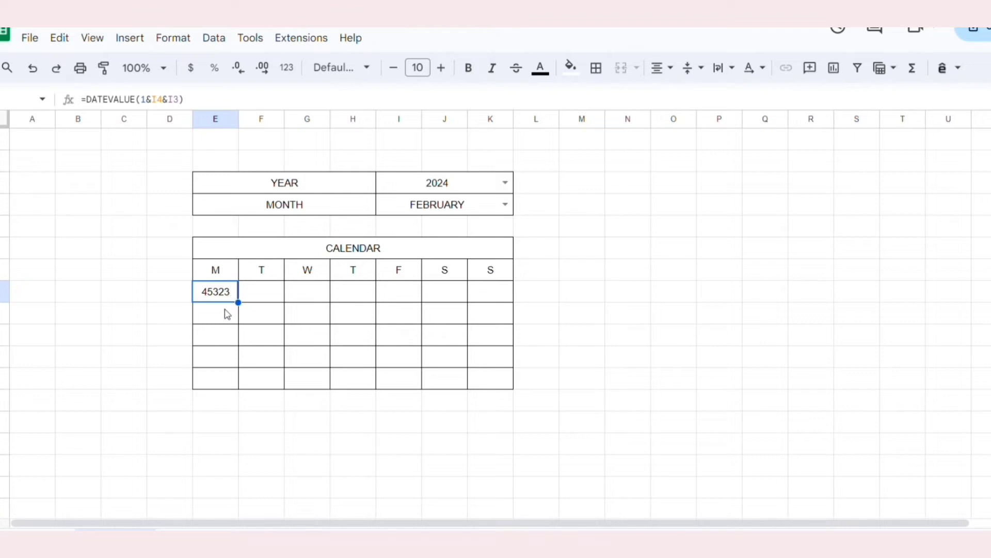
Step: Change E8 to =DATEVALUE(1&I4&I3)-WEEKDAY(DATEVALUE(1&I4&I3),2)+1, giving Monday 45320
left_click(221, 101)
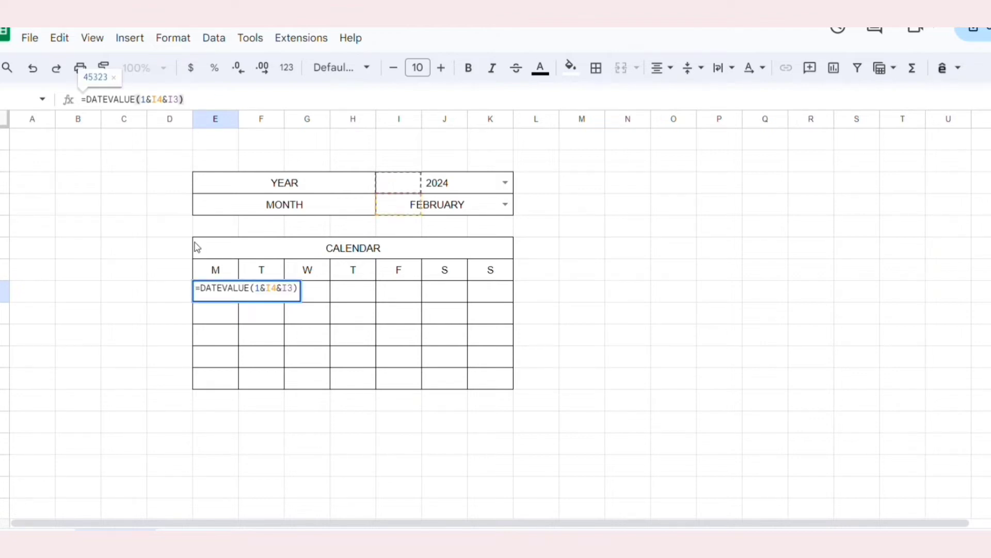
type("-")
type("WEEK")
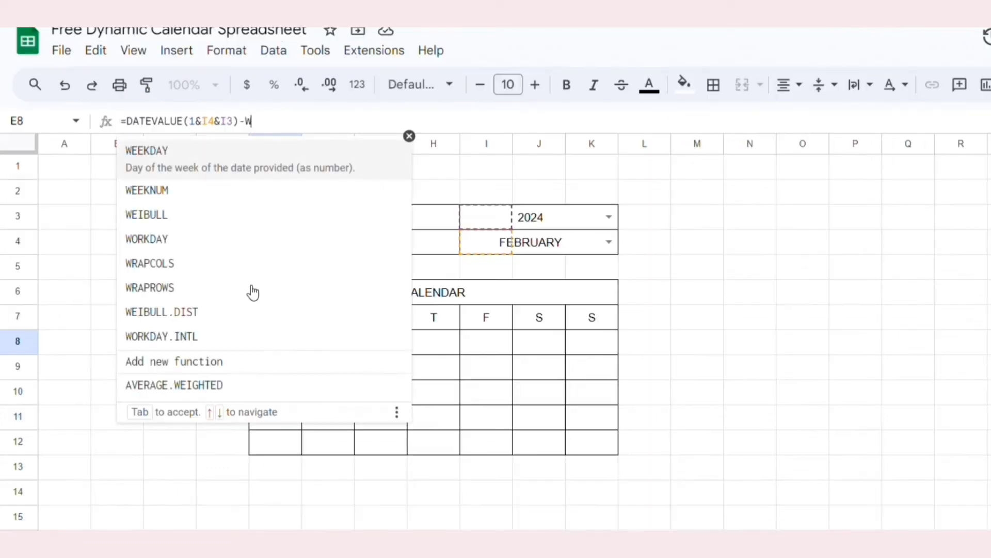
type("DAY")
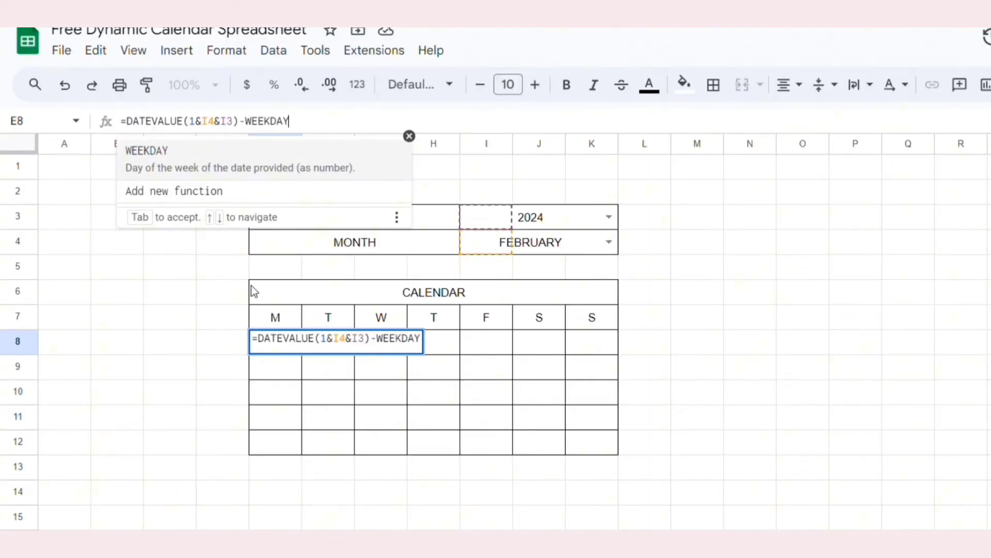
type("(")
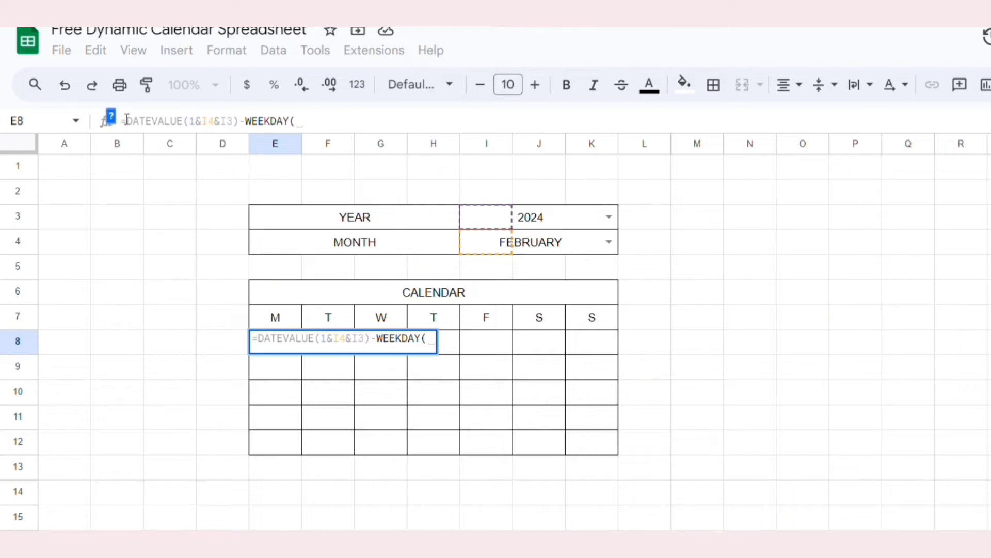
left_click_drag(127, 120, 233, 119)
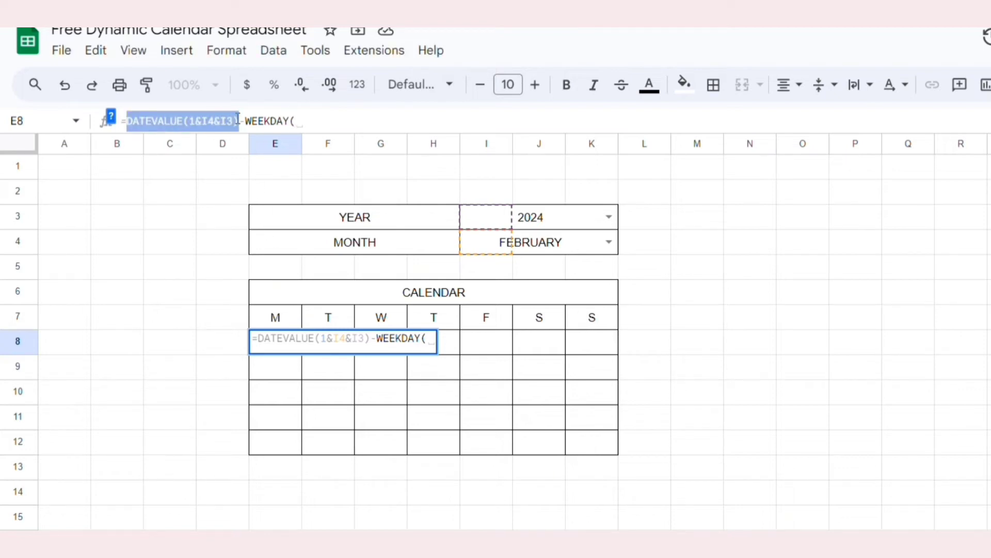
left_click(339, 115)
type("DATEVALUE(1&I4&I3)")
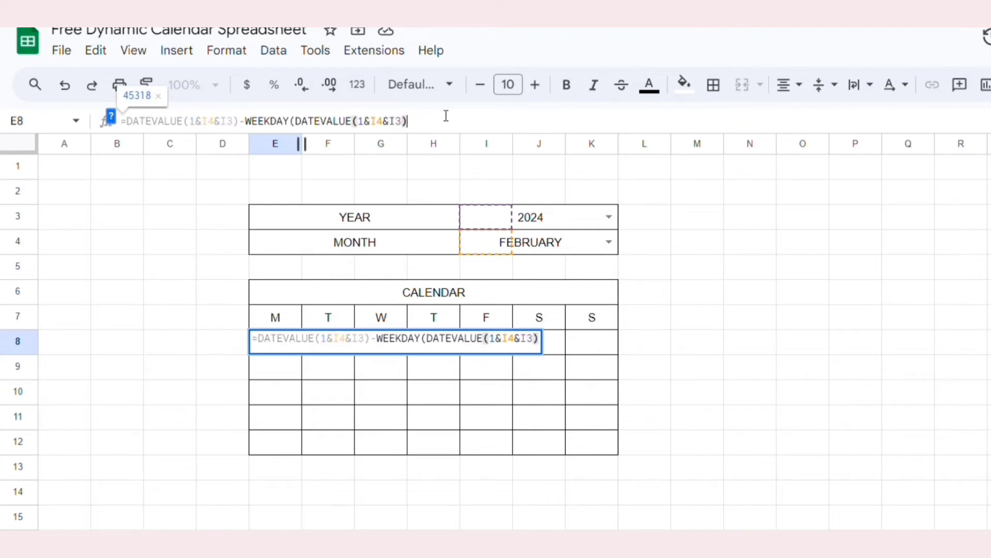
type(", ")
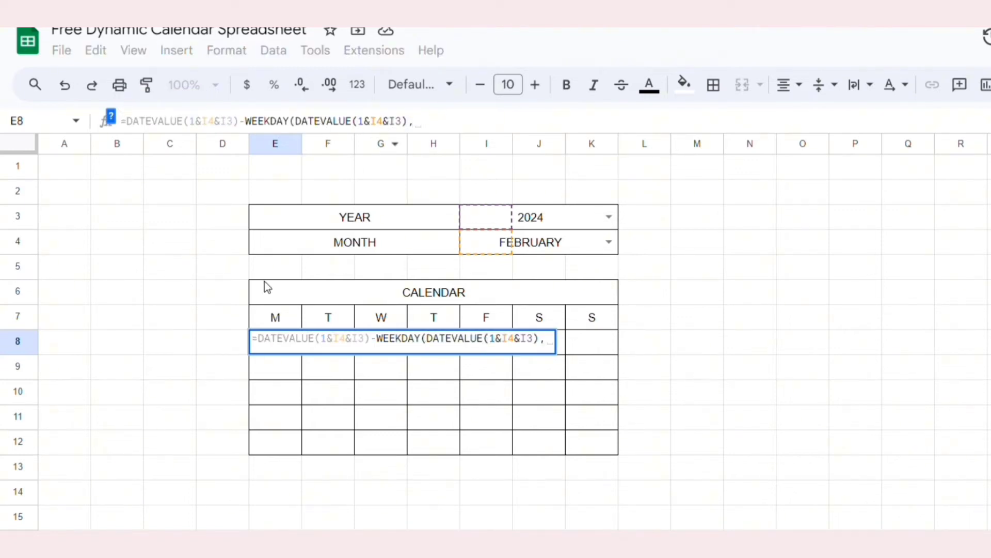
type("2")
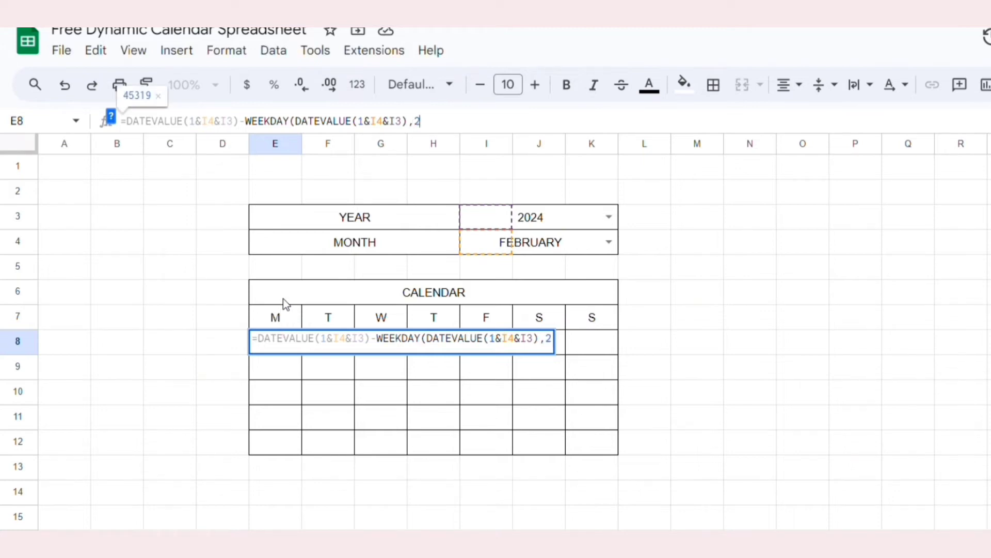
type(")")
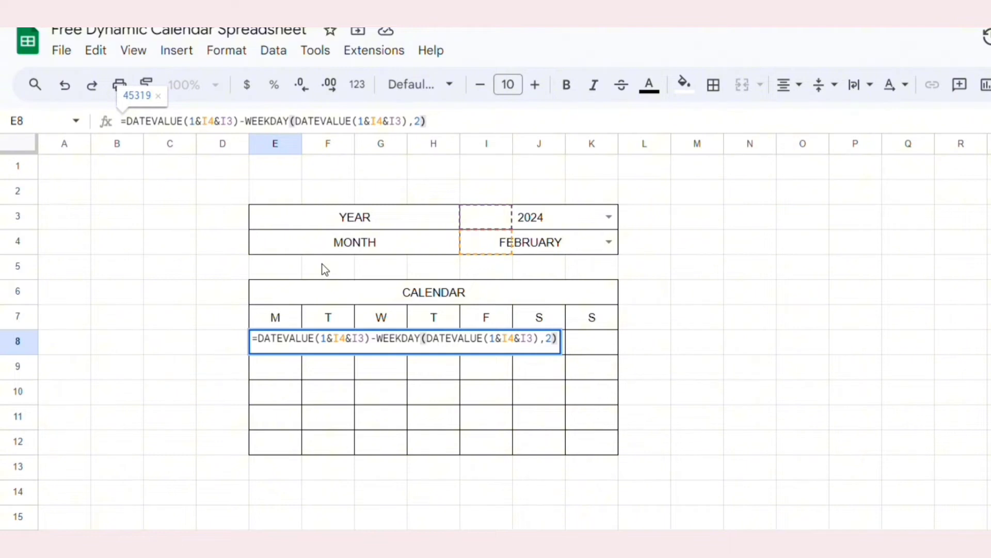
type("+1")
key("Return")
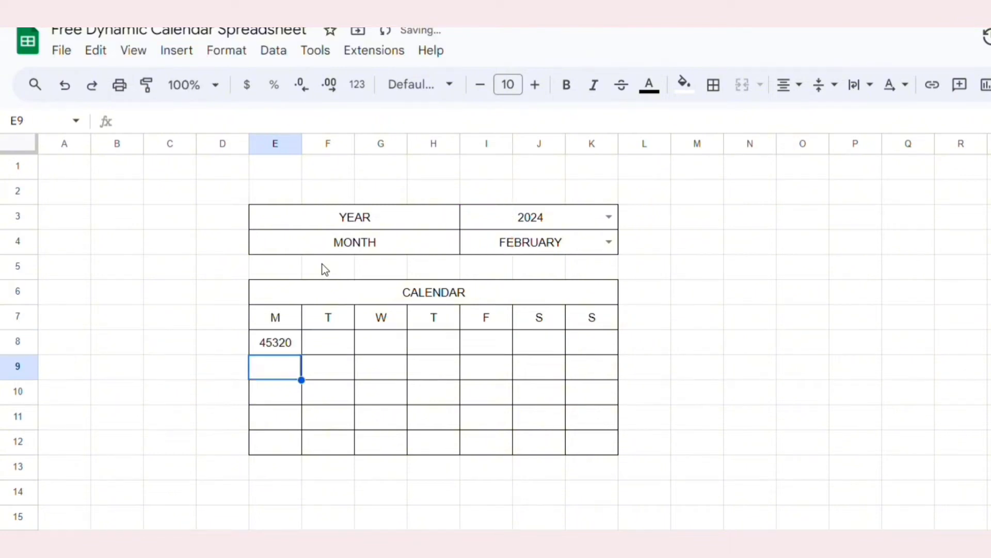
left_click(272, 345)
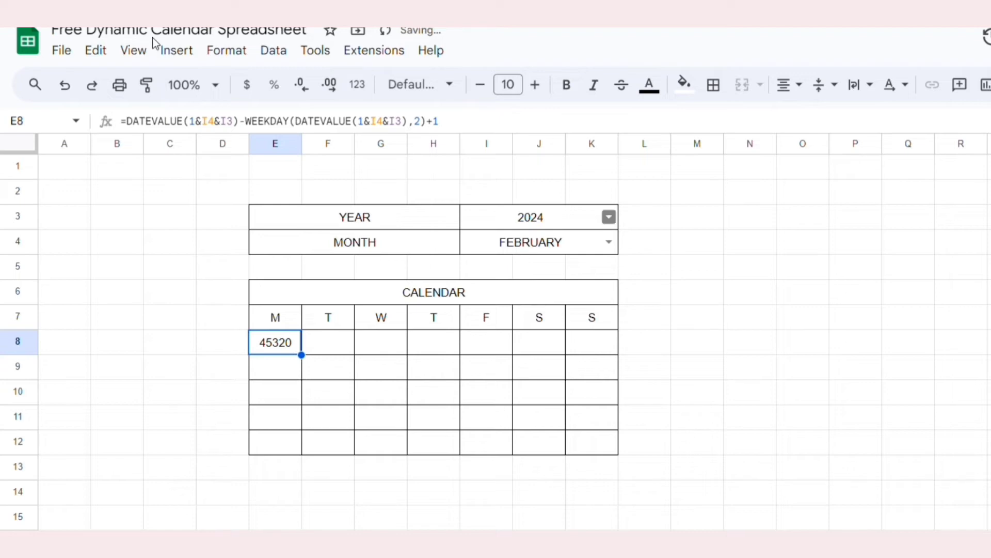
left_click(240, 367)
left_click(275, 348)
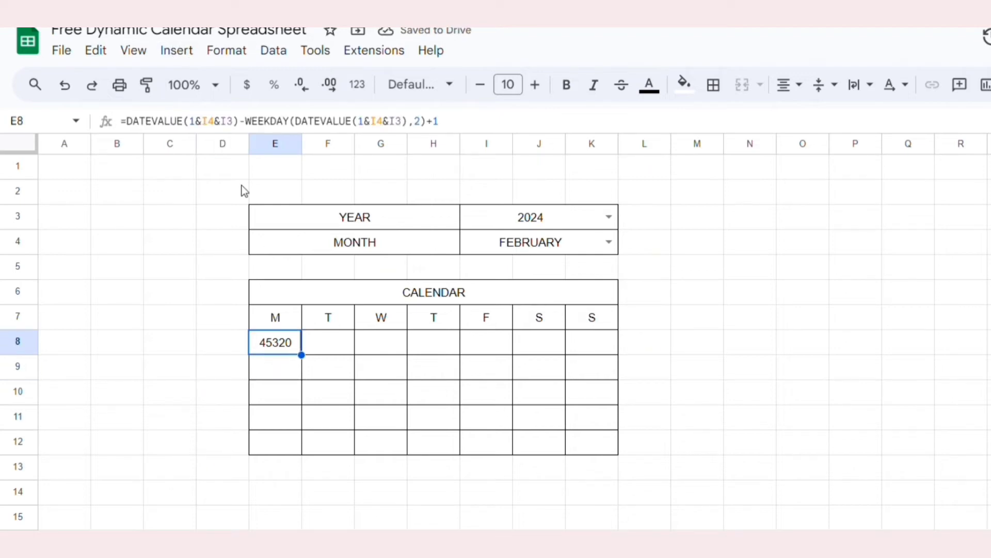
Step: Wrap E8's formula in SEQUENCE(5,7,…) so serials 45320–45354 fill E8:K12
left_click(129, 121)
type("SE")
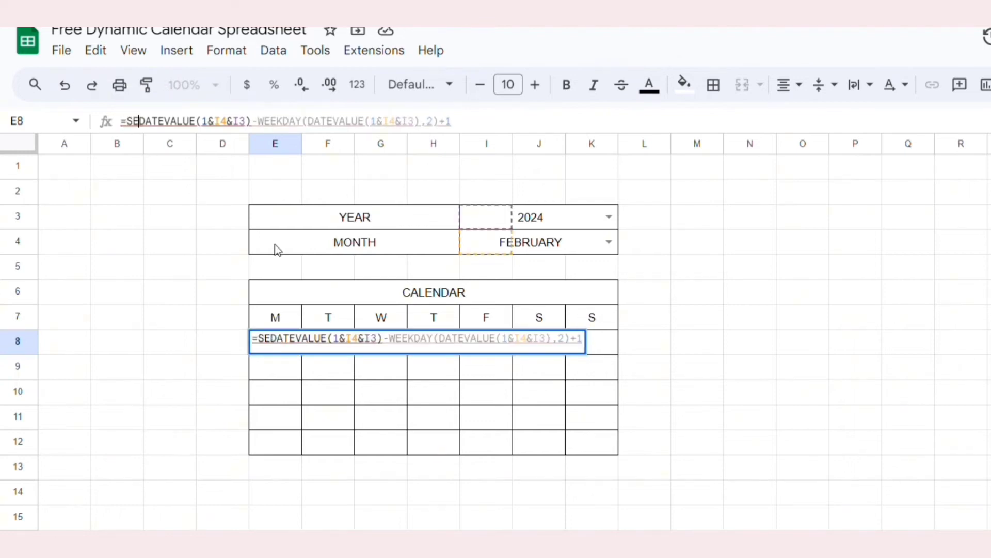
type("QUENCE")
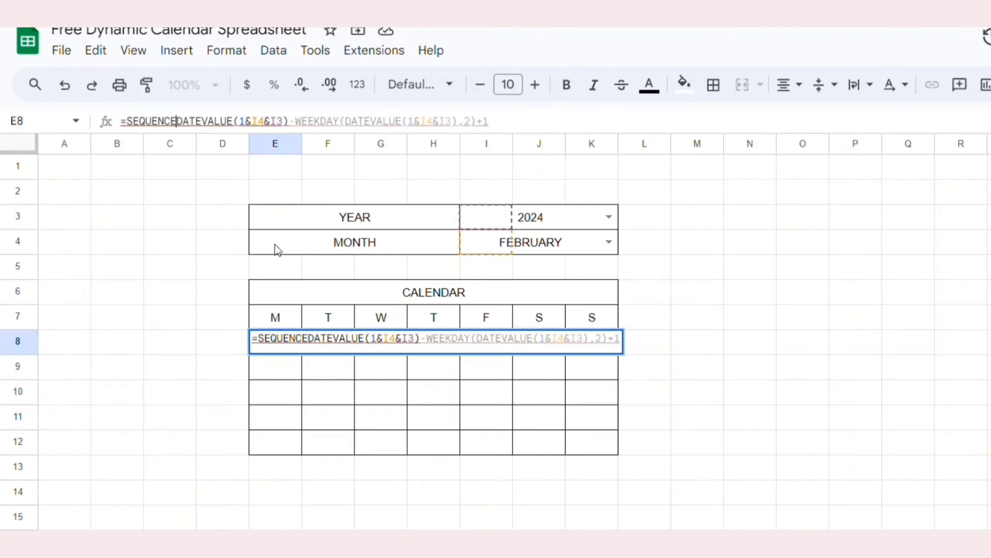
type("(5,")
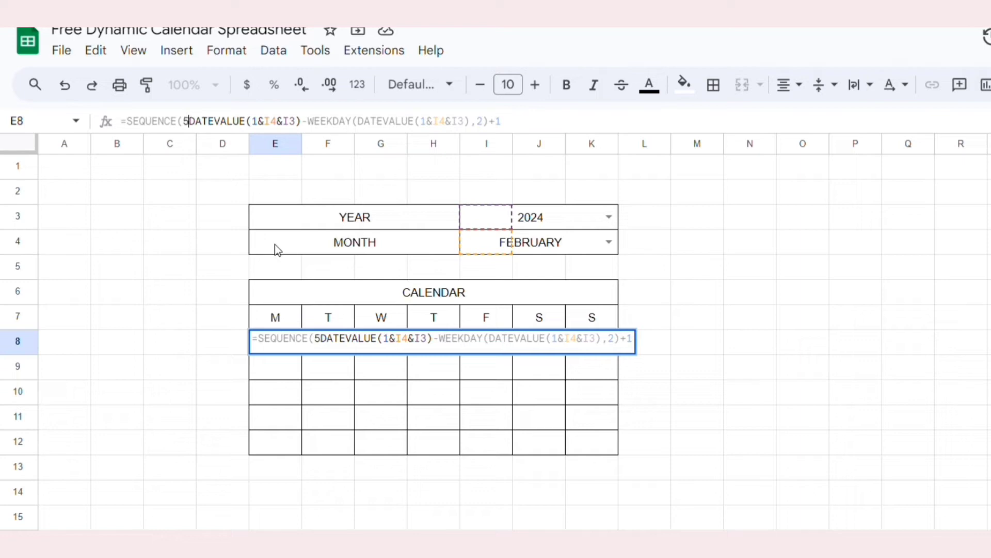
type("7,")
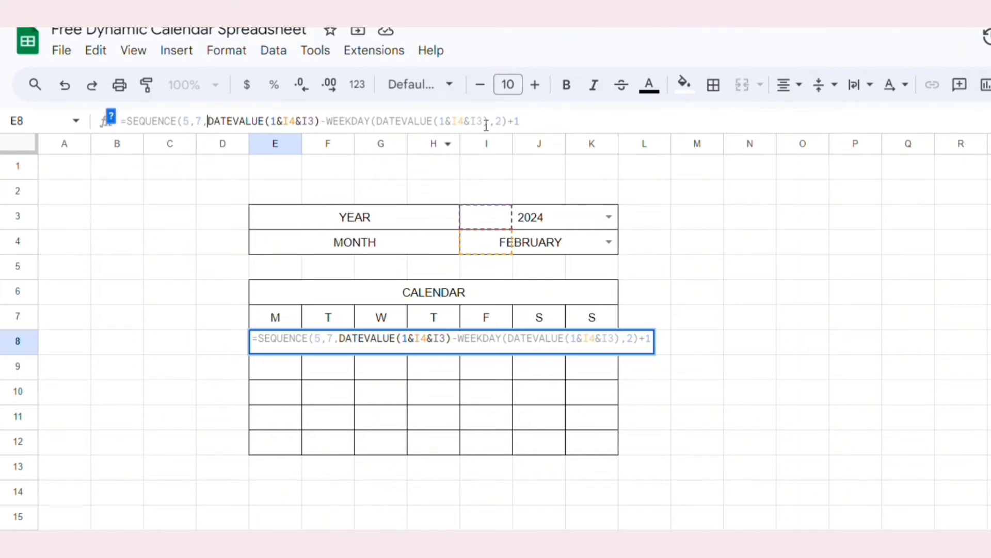
left_click(567, 114)
type(")")
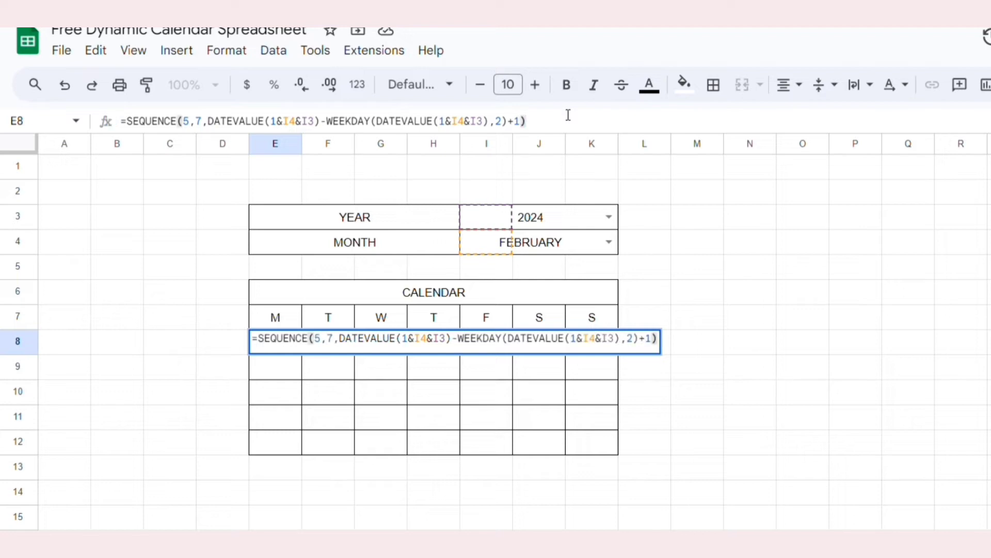
key("Return")
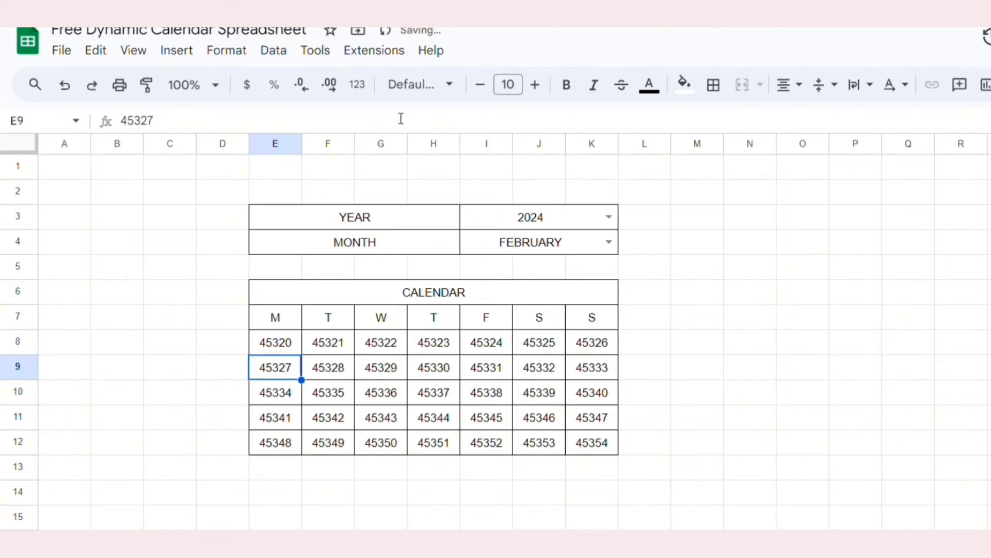
left_click(282, 342)
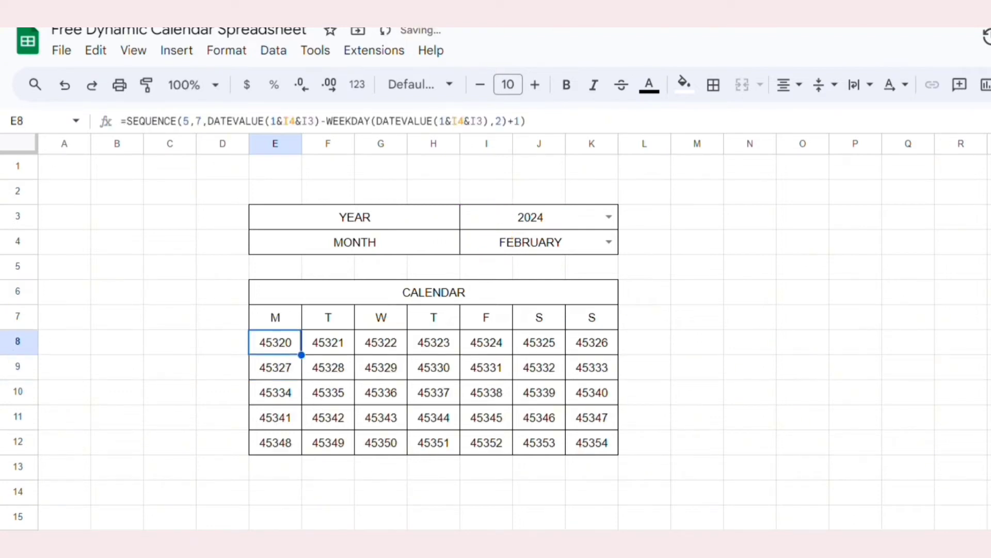
left_click_drag(283, 349, 591, 445)
Step: Apply a custom date format to the grid that drops month and year, leaving only Day
left_click(226, 50)
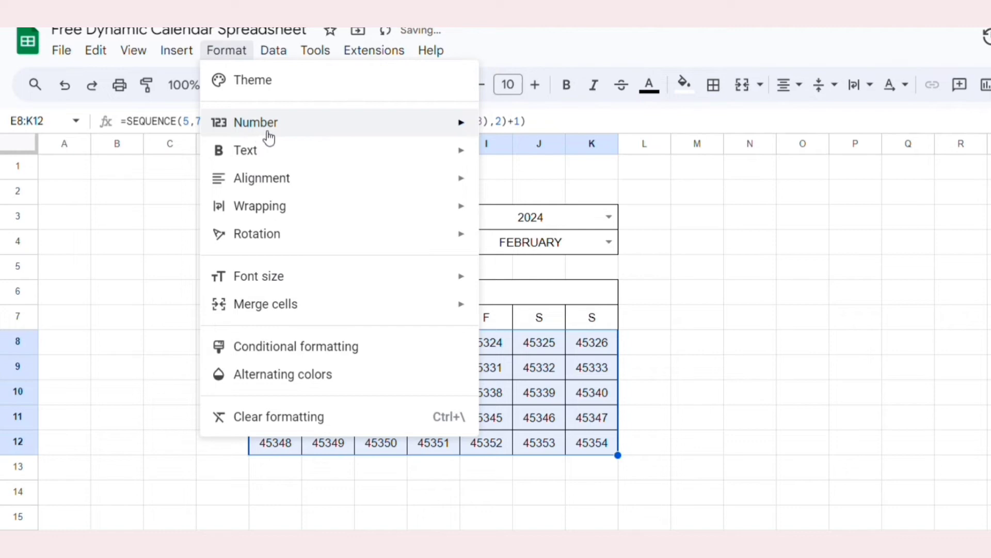
mouse_move(365, 133)
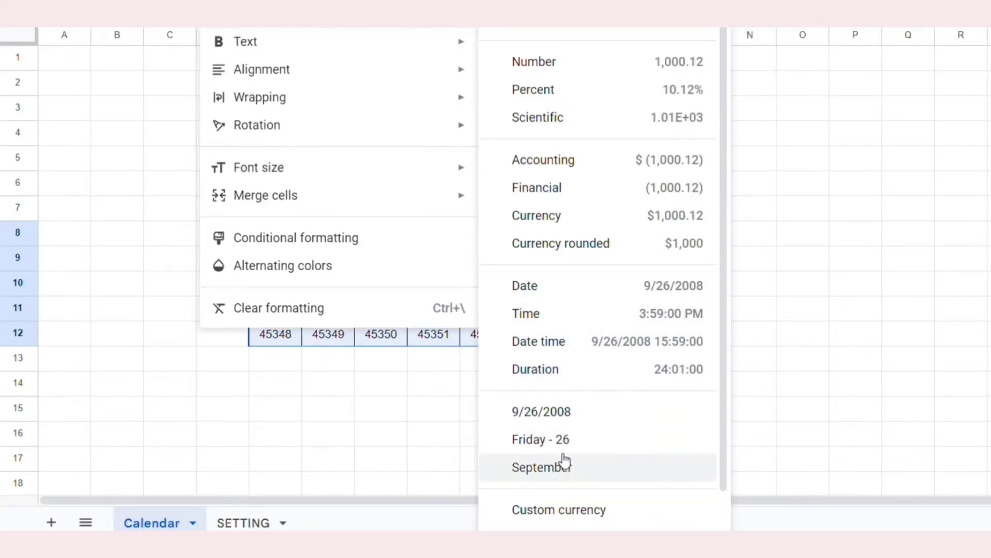
scroll(570, 461, "down", 1)
left_click(565, 491)
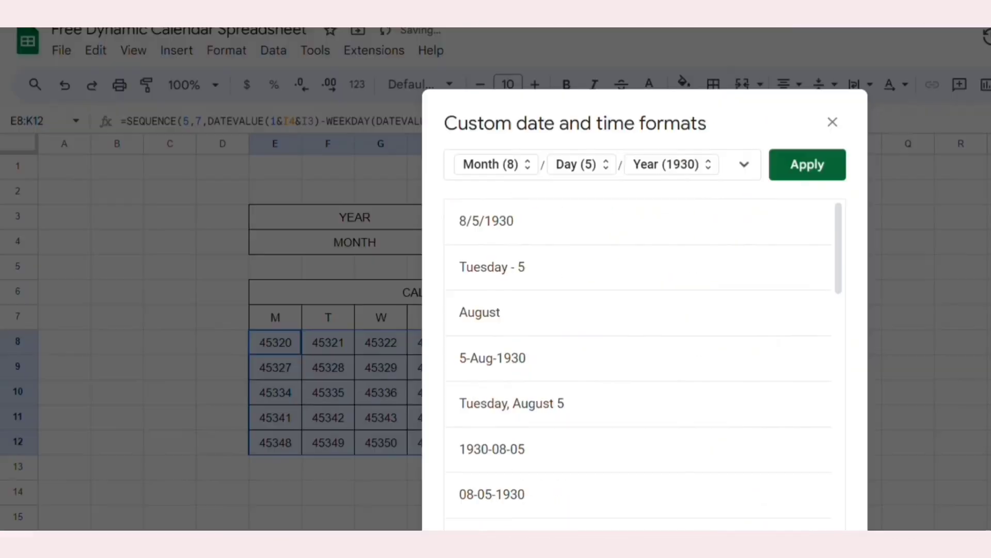
left_click(546, 171)
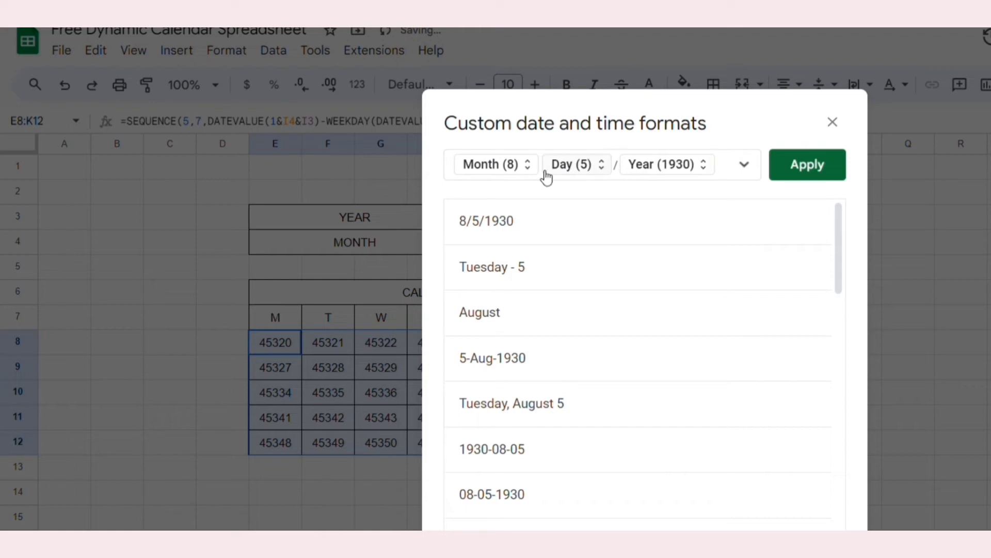
key("BackSpace")
key("BackSpace")
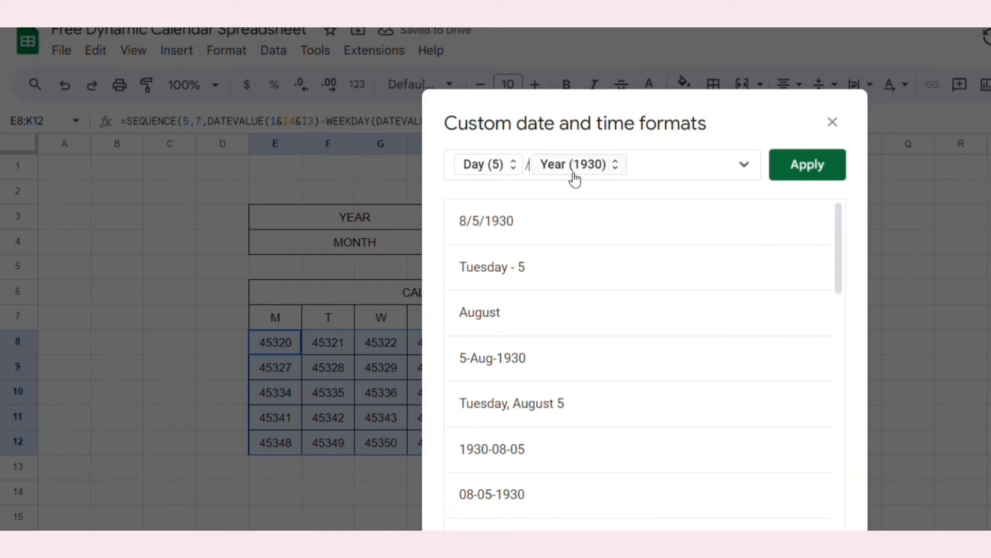
left_click(646, 167)
key("BackSpace")
key("BackSpace")
left_click(825, 167)
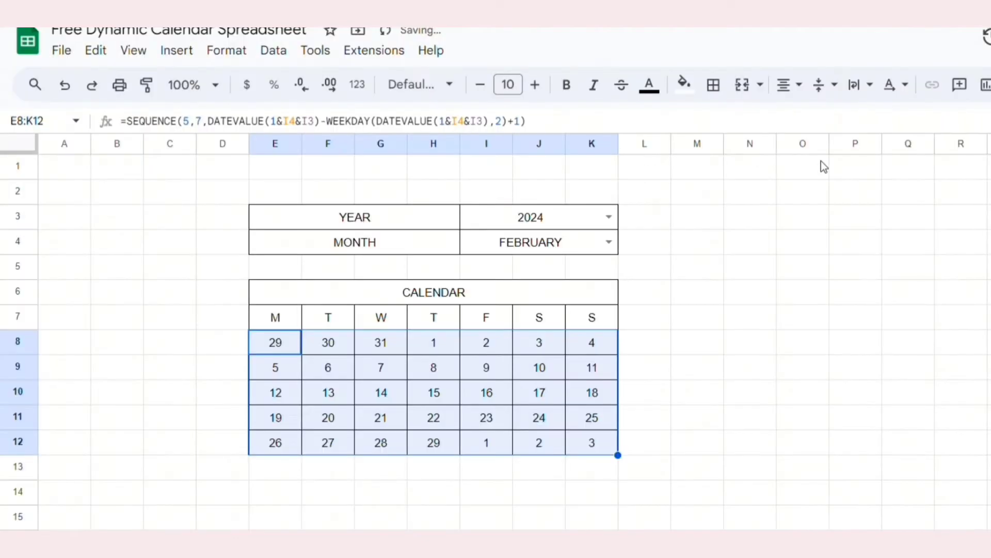
left_click(719, 343)
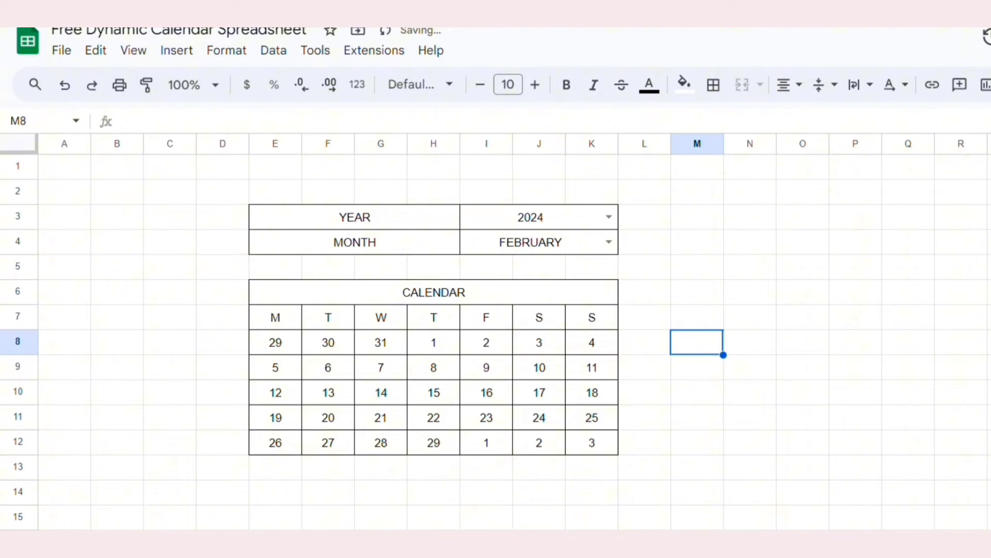
Step: Turn off gridlines for the whole sheet, then reselect the dates E8:K12
left_click(30, 147)
left_click(136, 52)
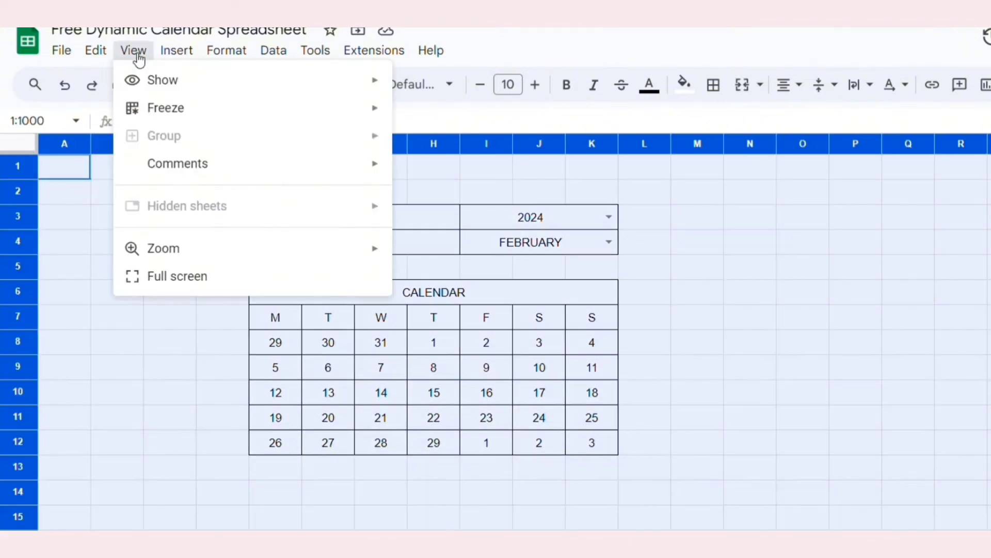
mouse_move(165, 82)
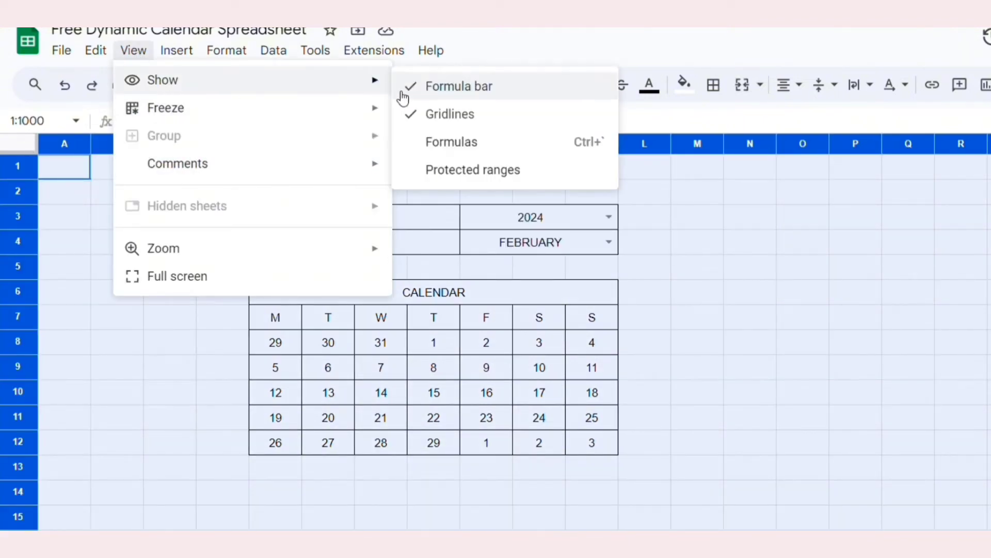
left_click(449, 115)
left_click(676, 302)
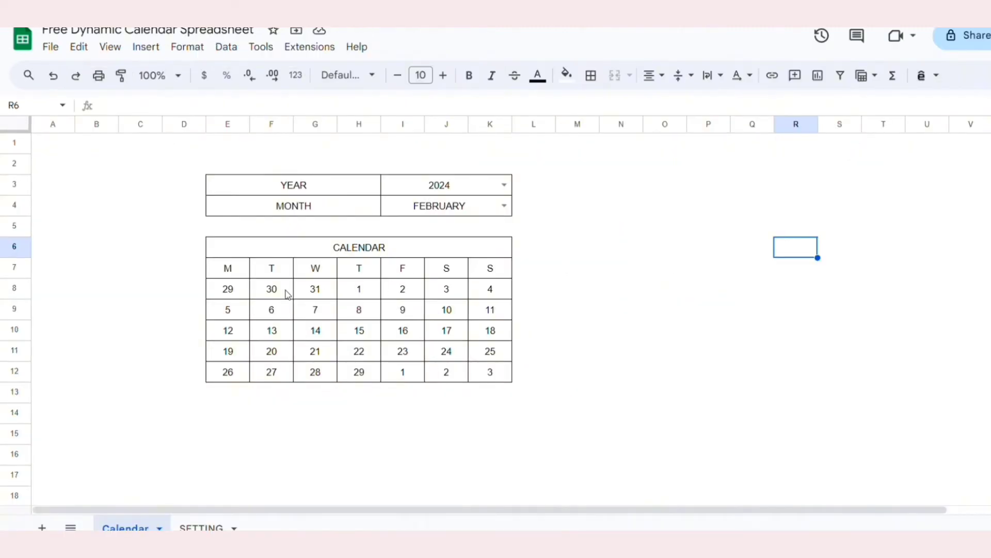
left_click_drag(230, 292, 490, 372)
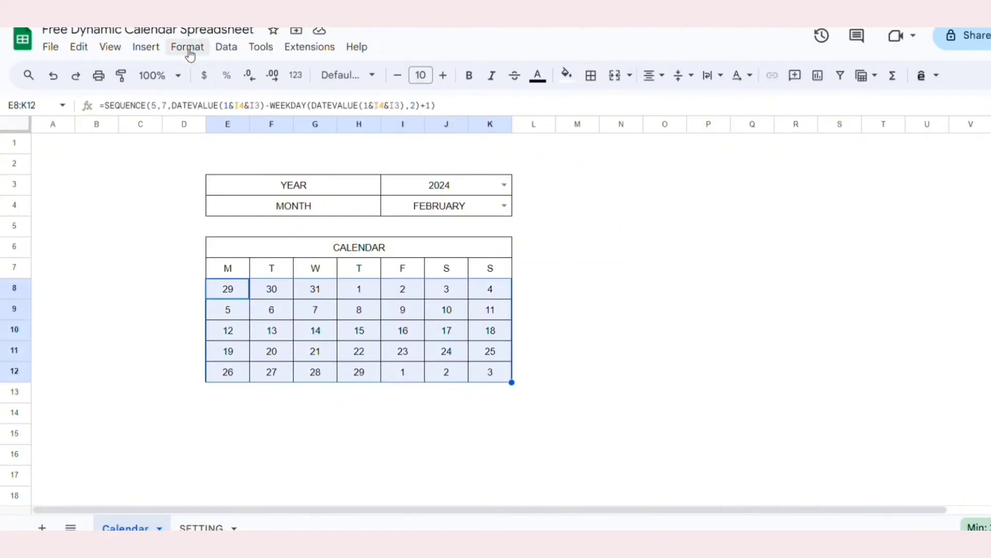
Step: Start a conditional formatting rule on E8:K12 using the 'Custom formula is' condition
left_click(188, 47)
left_click(215, 293)
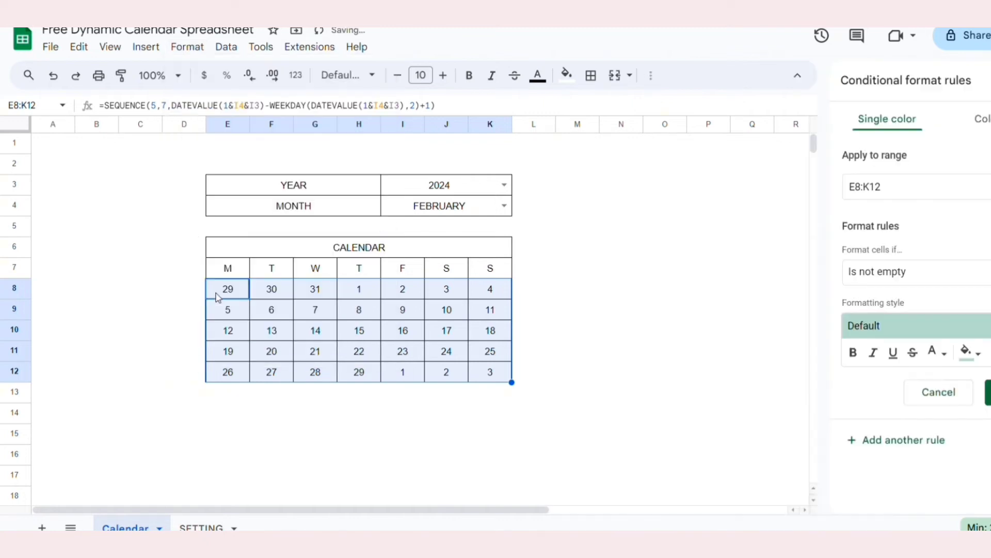
left_click(935, 279)
scroll(899, 455, "down", 3)
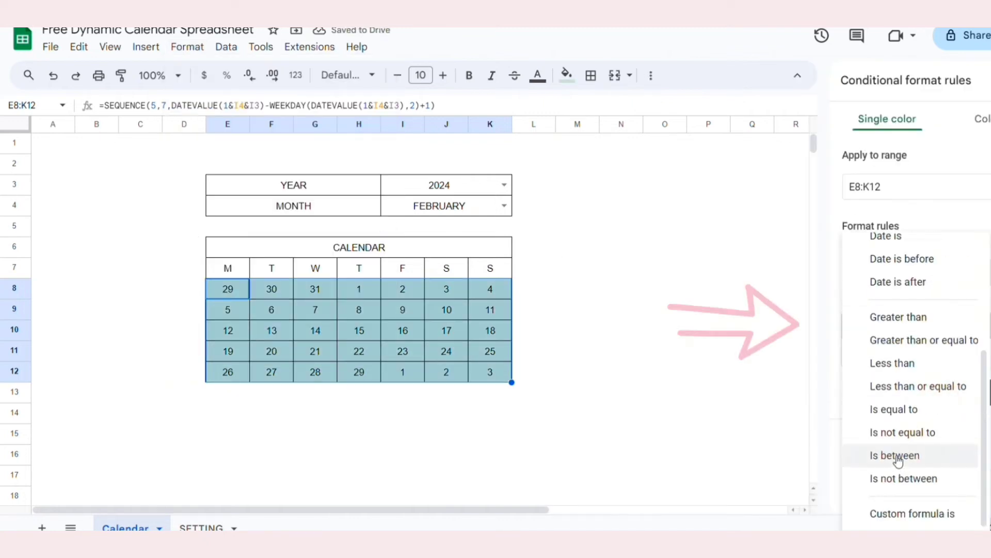
left_click(897, 513)
left_click(912, 310)
Step: Enter the rule formula =MONTH(E8)<>MONTH(1&$I$4&$I$3) and save the rule
type("=")
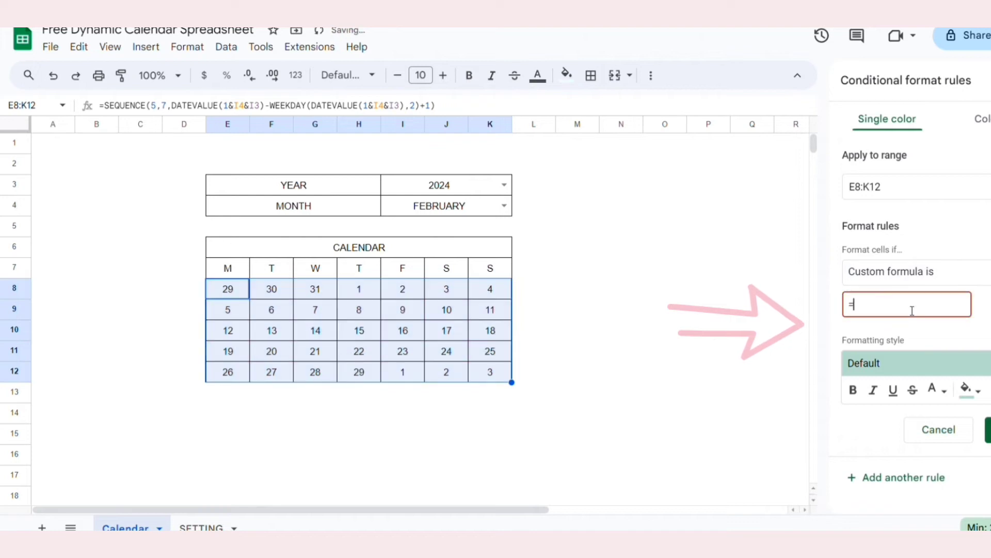
type("MONTH(")
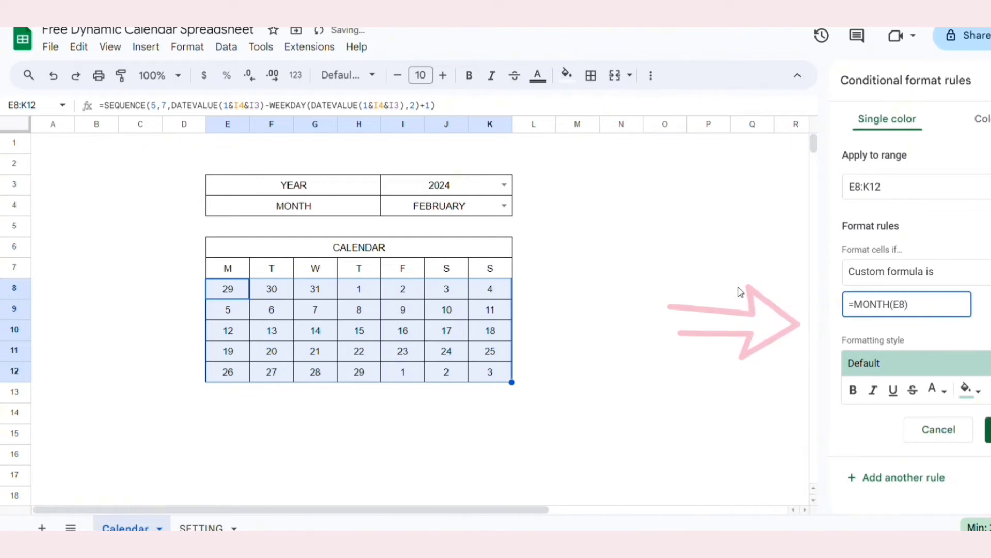
type("<>MONTH(")
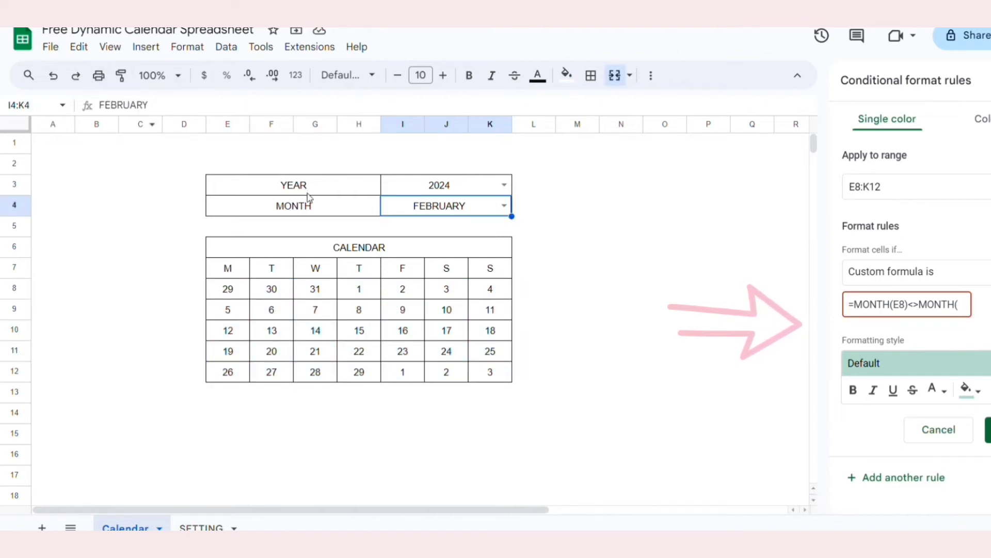
left_click(231, 286)
left_click(223, 106)
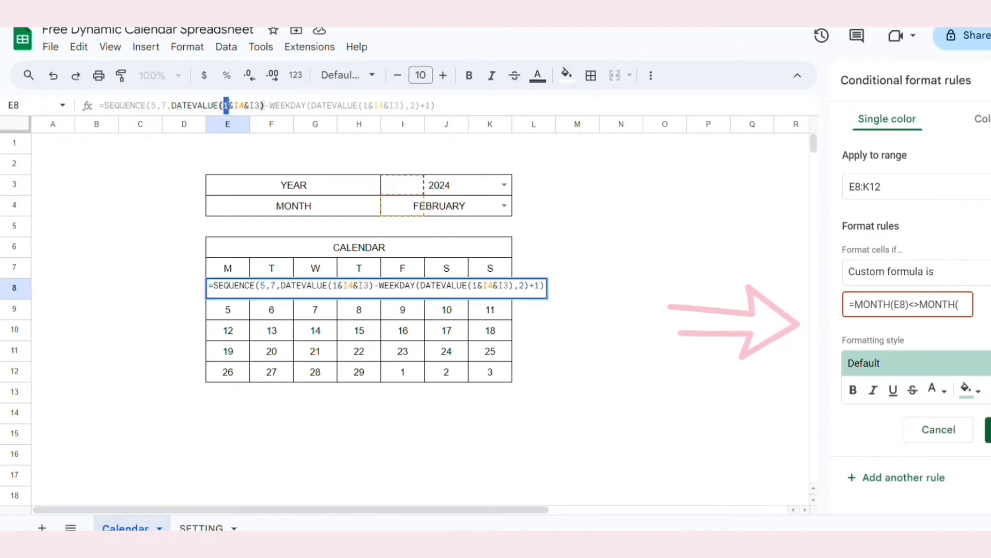
left_click_drag(223, 105, 259, 106)
key("ctrl+c")
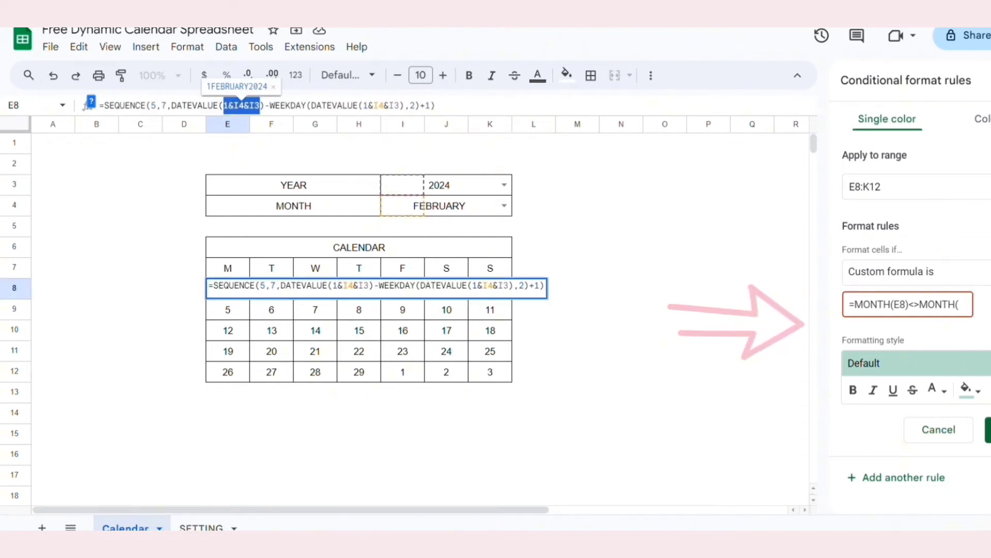
left_click(963, 301)
key("ctrl+v")
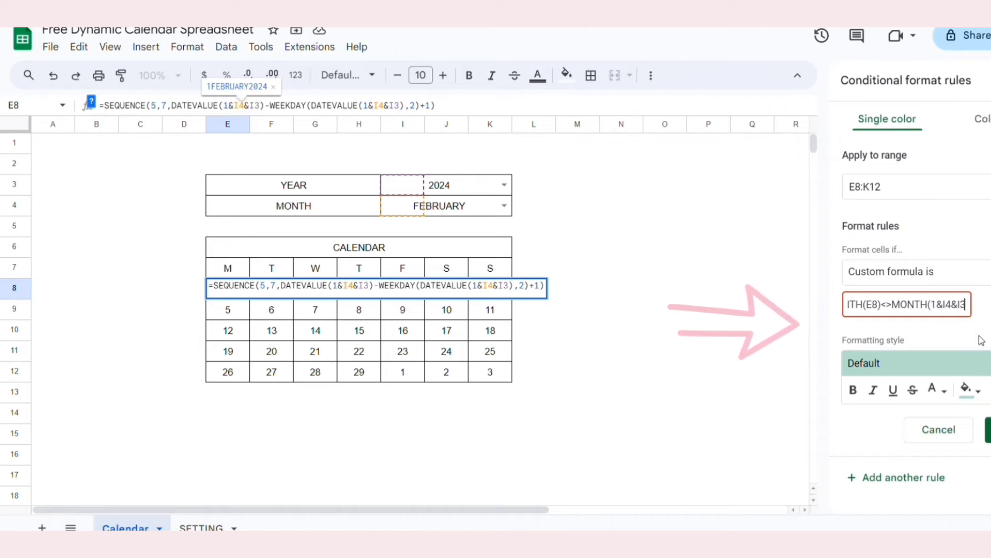
type(")")
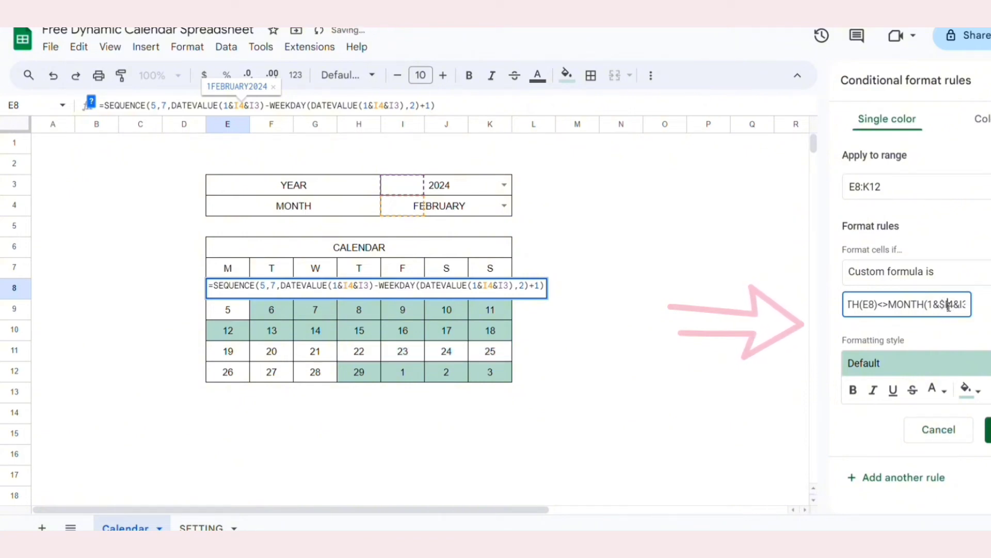
key("Right")
key("Right")
key("Right")
key("Right")
key("Right")
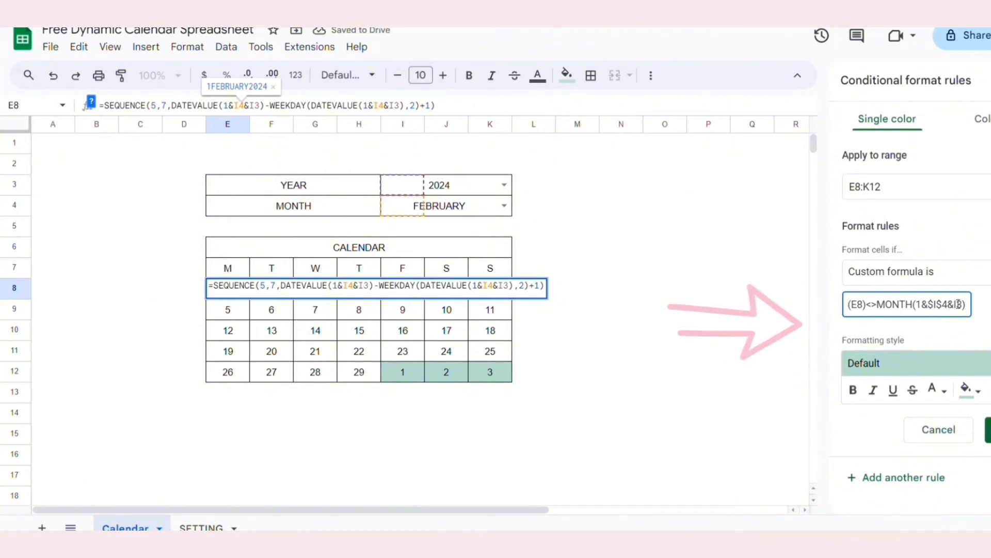
type("$")
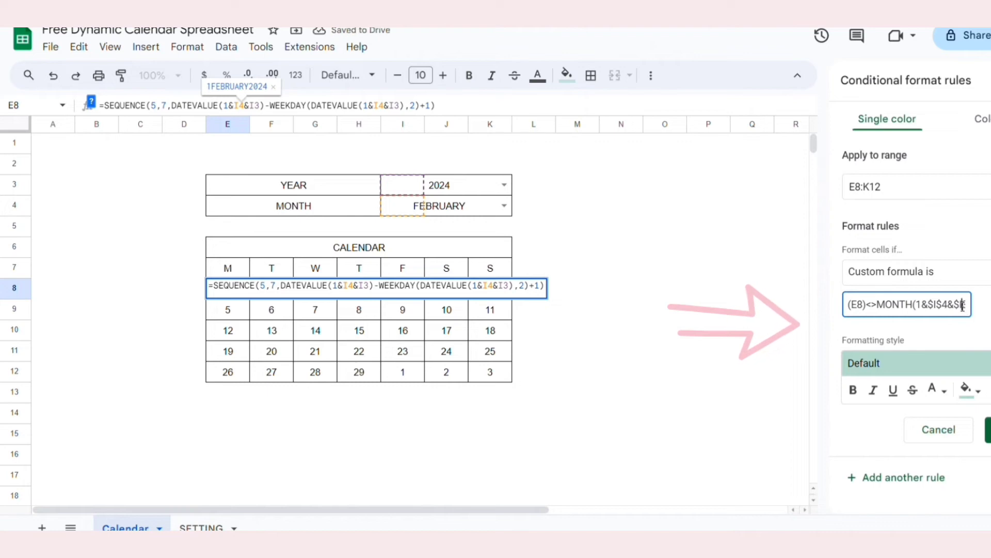
type("3)")
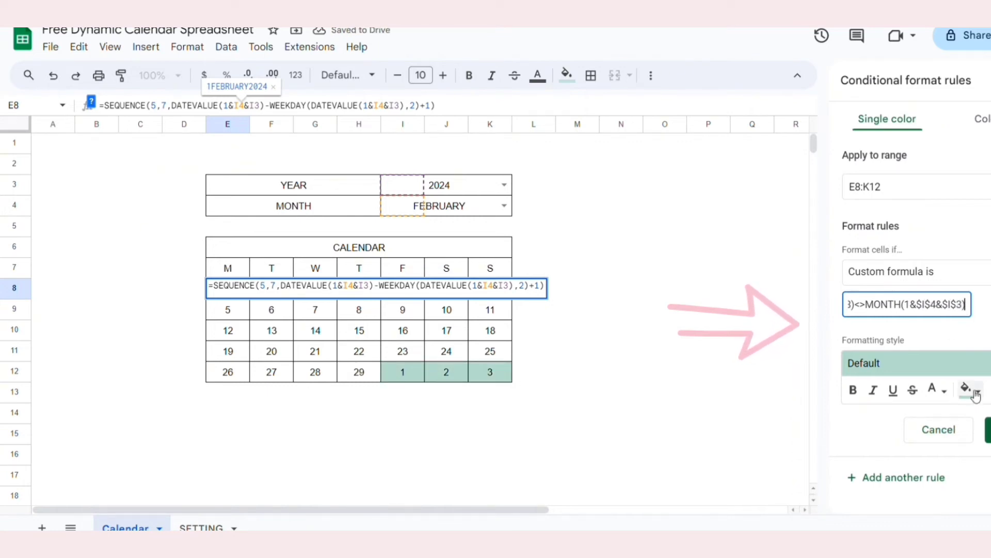
left_click(987, 429)
Step: Remove the stray O11 that crept into E8's formula
left_click(664, 351)
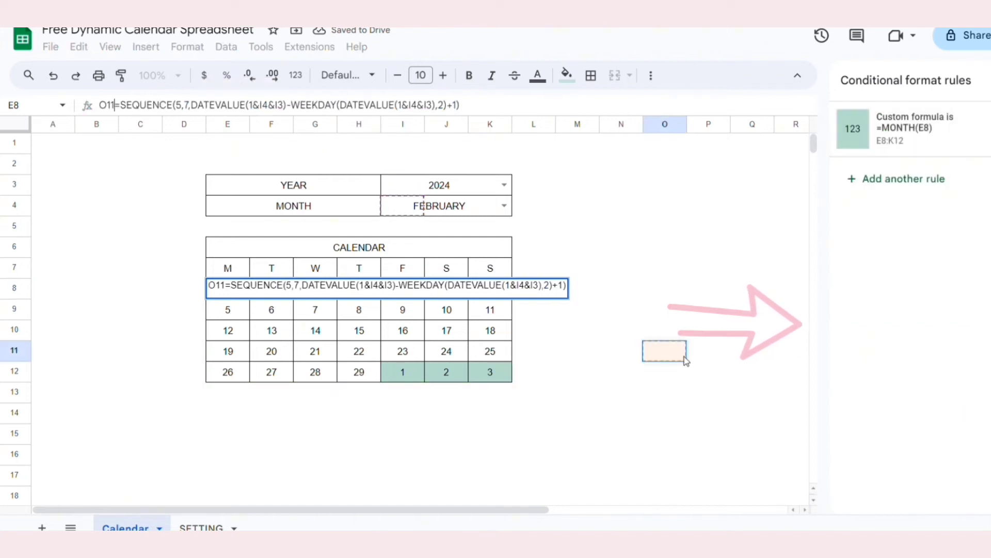
left_click(115, 105)
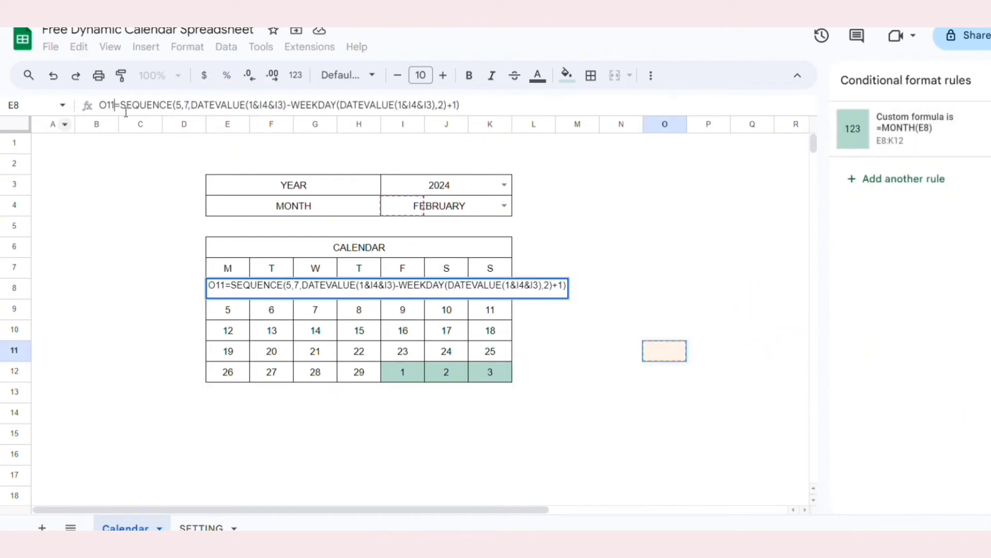
key("BackSpace")
key("BackSpace")
key("BackSpace")
left_click(594, 319)
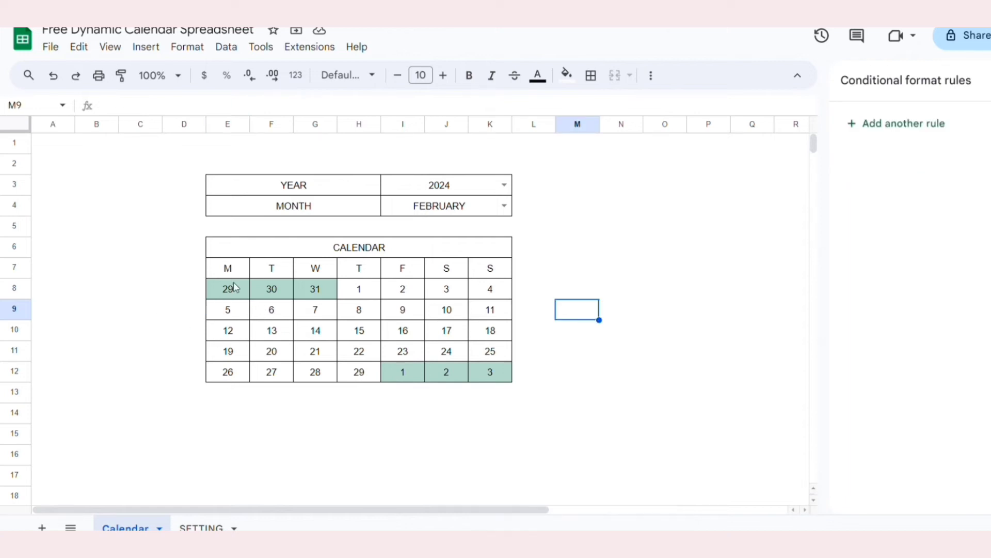
Step: Edit the out-of-month rule to use no fill and light grey text
left_click(223, 294)
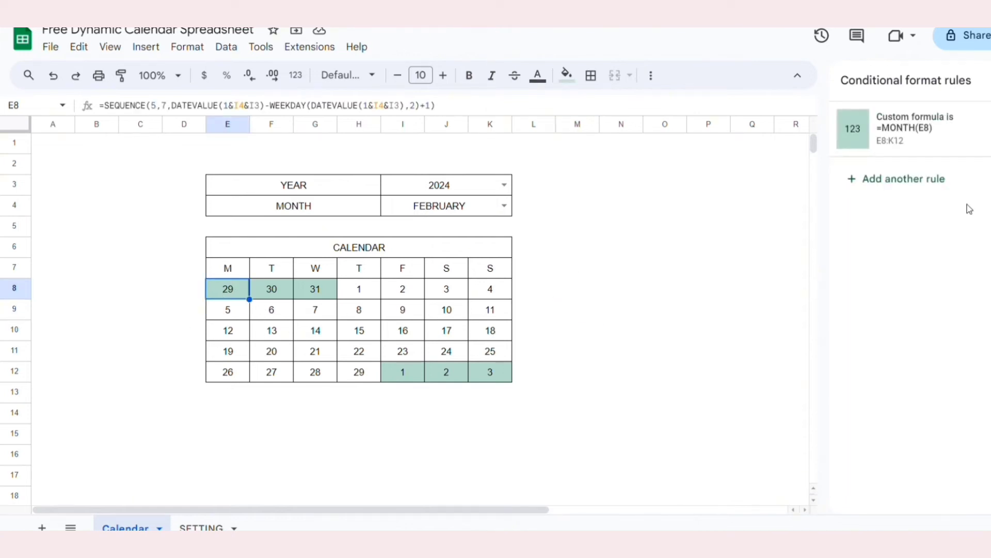
left_click(944, 151)
left_click(974, 402)
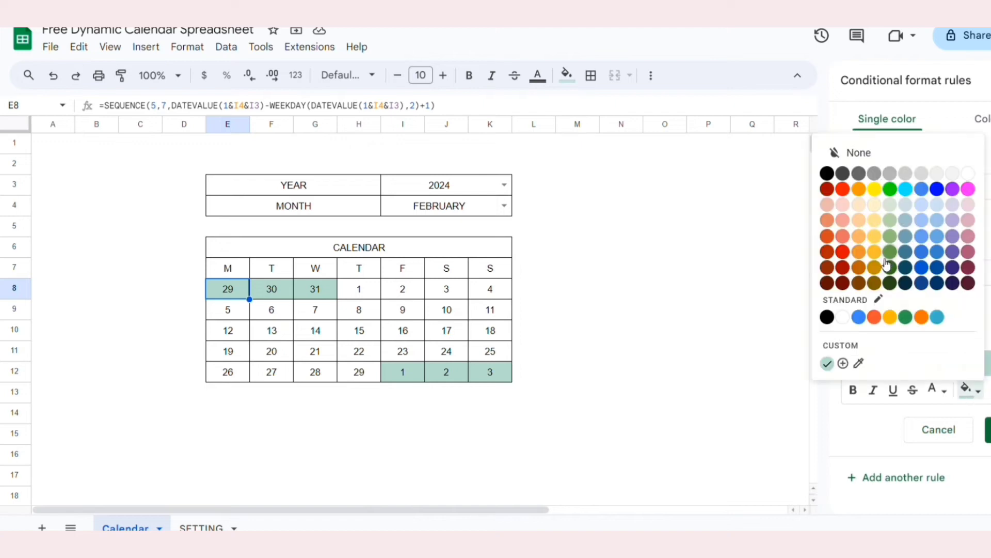
left_click(874, 172)
left_click(938, 390)
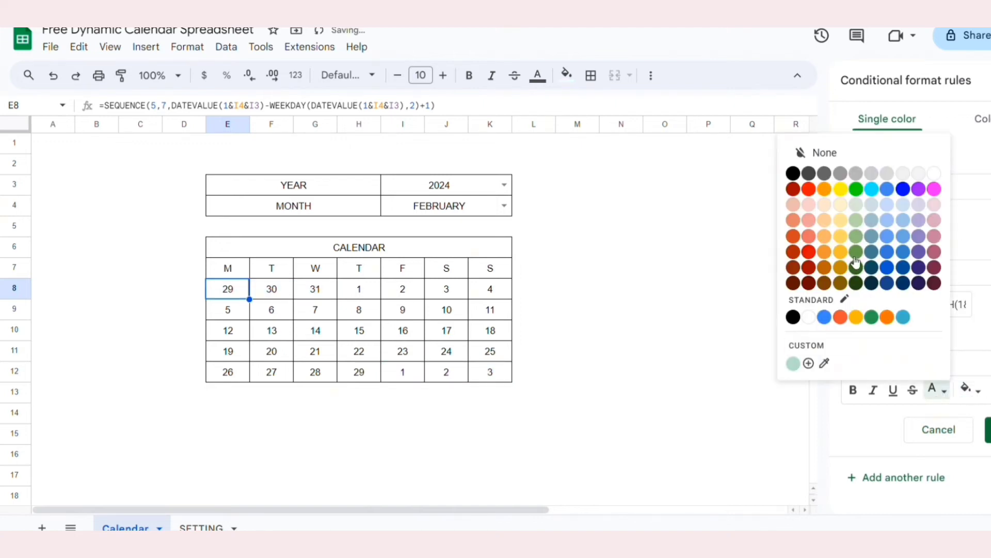
left_click(886, 175)
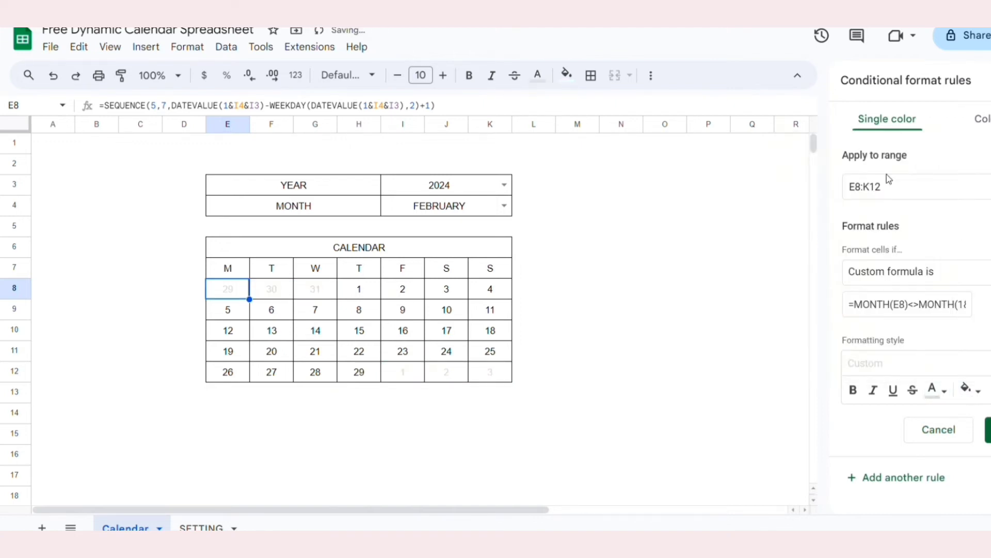
left_click(987, 430)
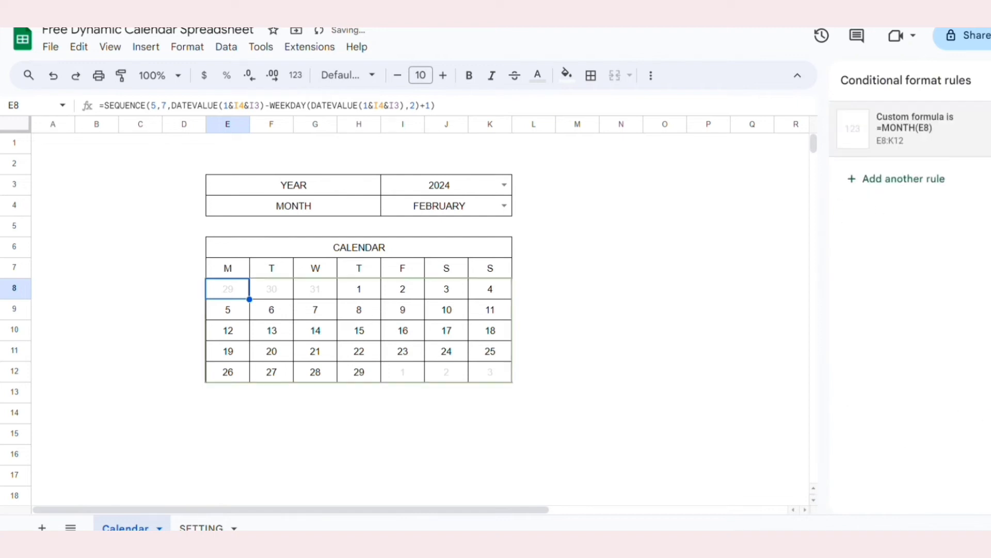
left_click(671, 355)
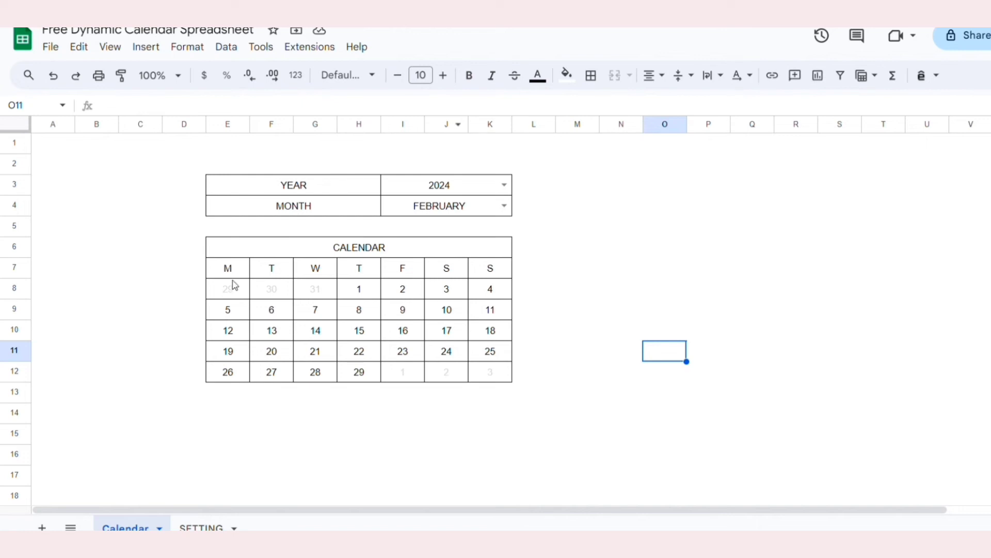
Step: Add a second conditional formatting rule on E8:K12 for 'Date is today'
left_click_drag(227, 289, 501, 377)
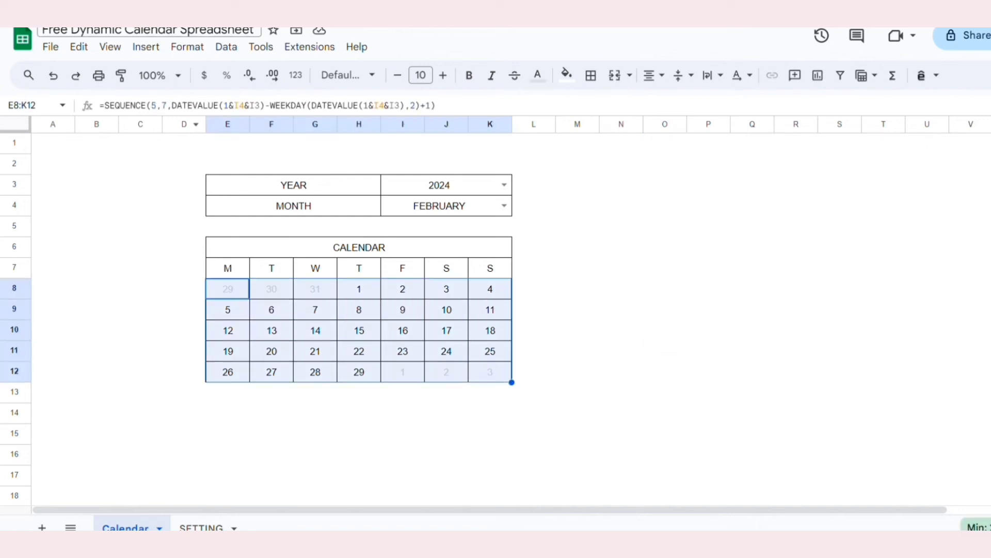
left_click(187, 47)
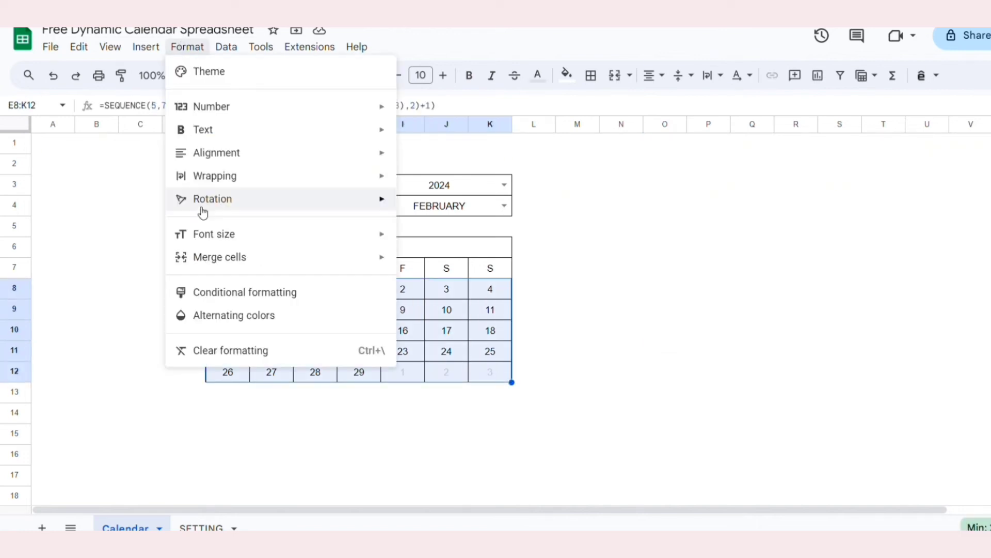
left_click(227, 292)
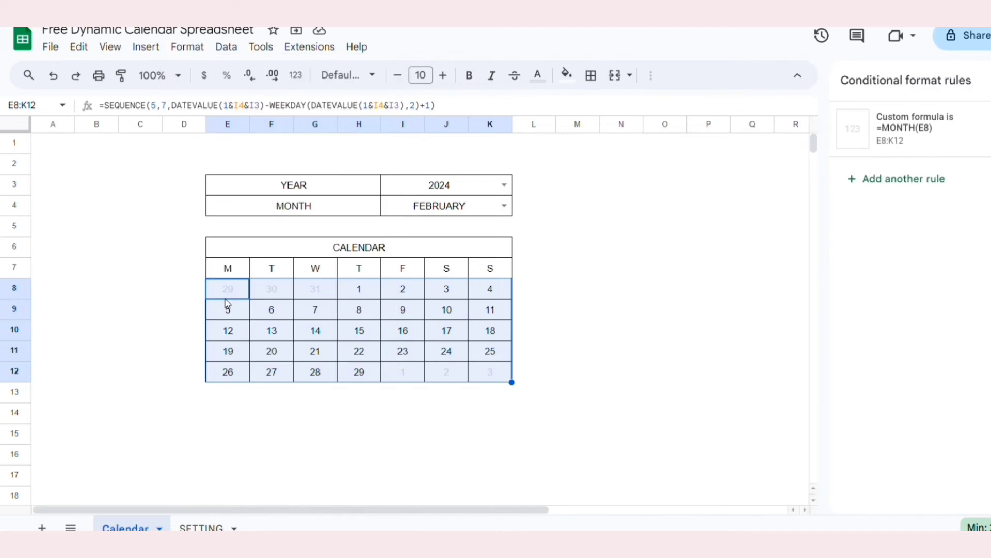
left_click(867, 182)
left_click(902, 271)
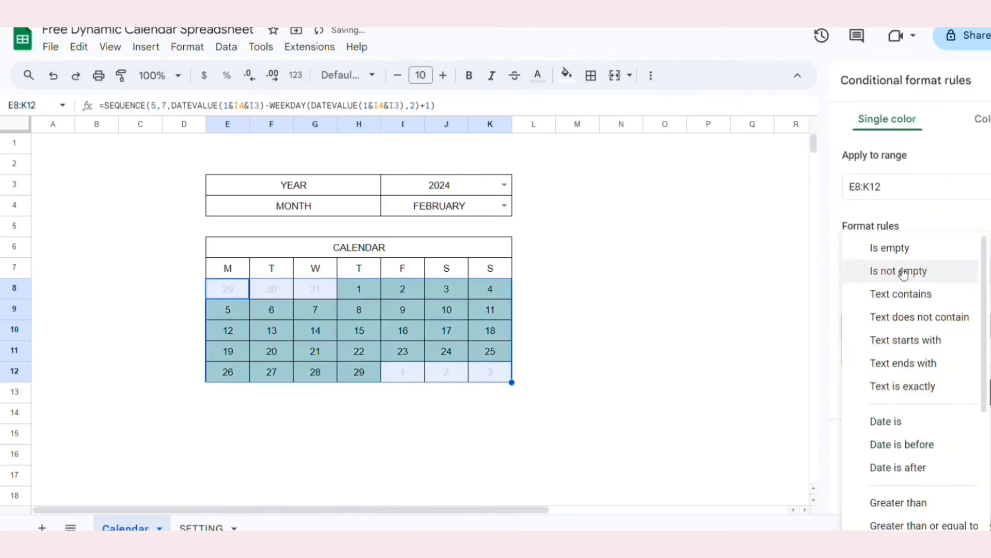
left_click(935, 423)
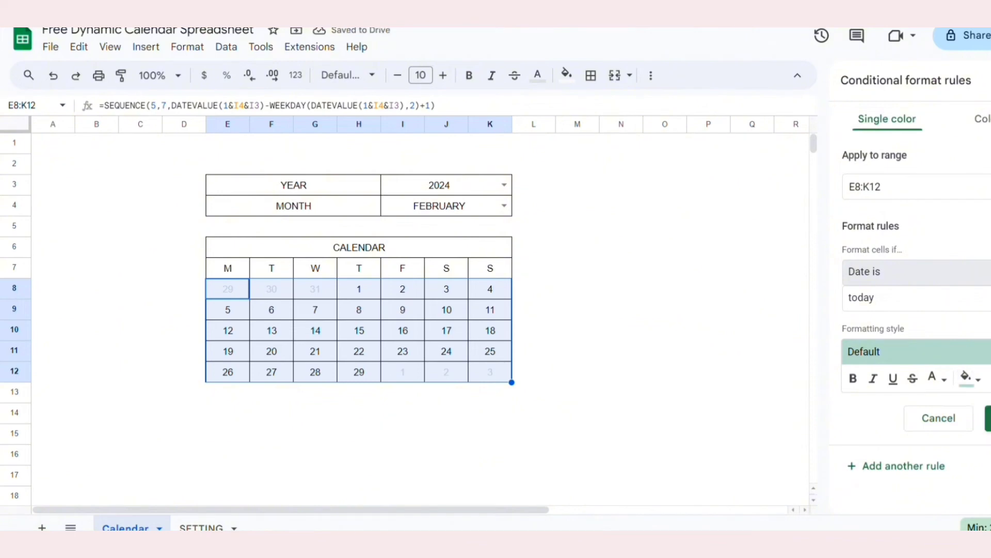
left_click(988, 417)
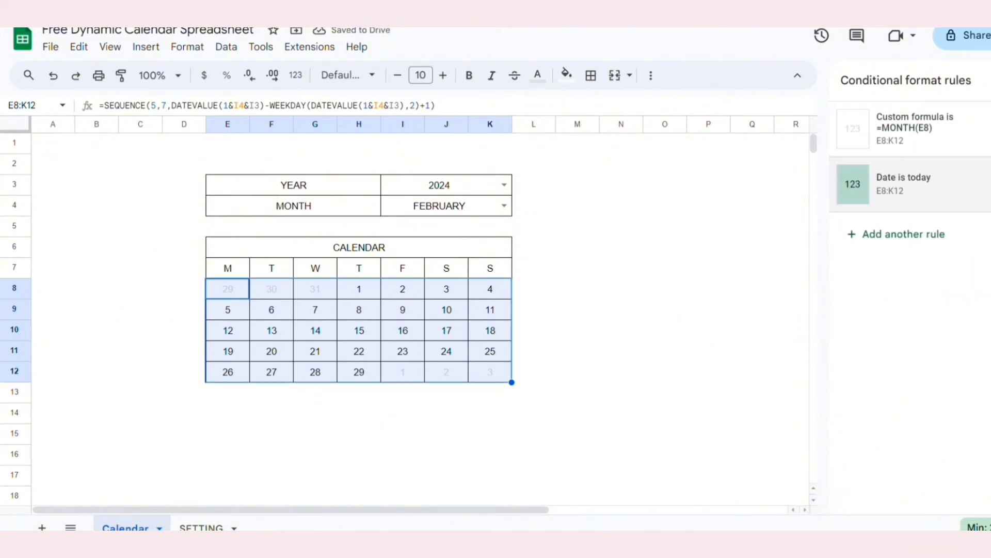
left_click(717, 354)
Step: Switch the MONTH dropdown to MARCH and search for 'coral color pallete'
left_click(496, 211)
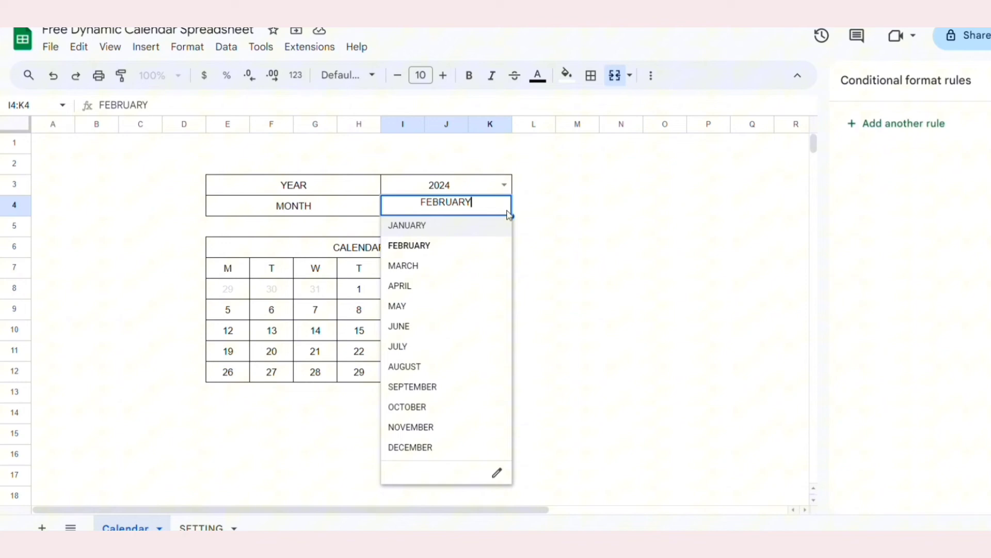
left_click(454, 268)
left_click(597, 312)
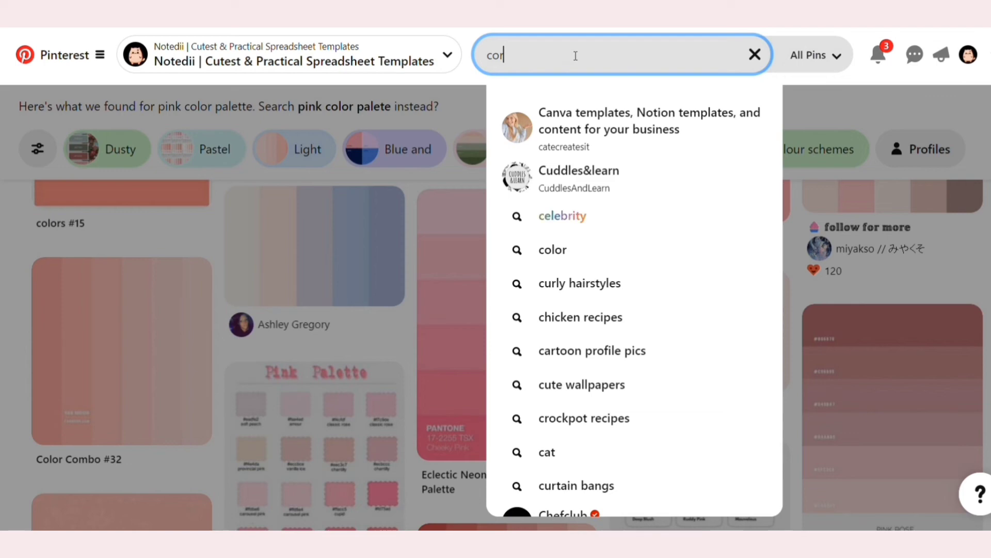
type("ral")
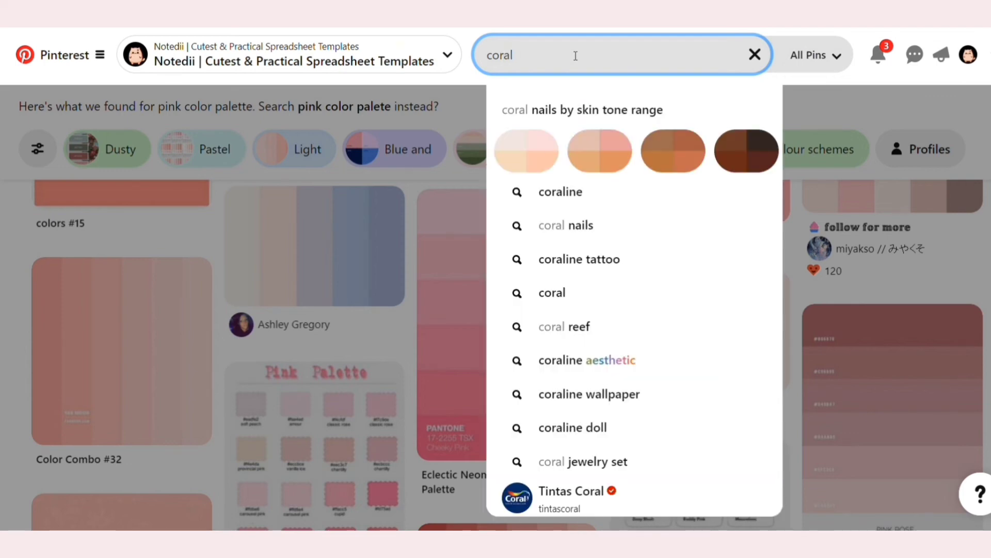
type(" color pall")
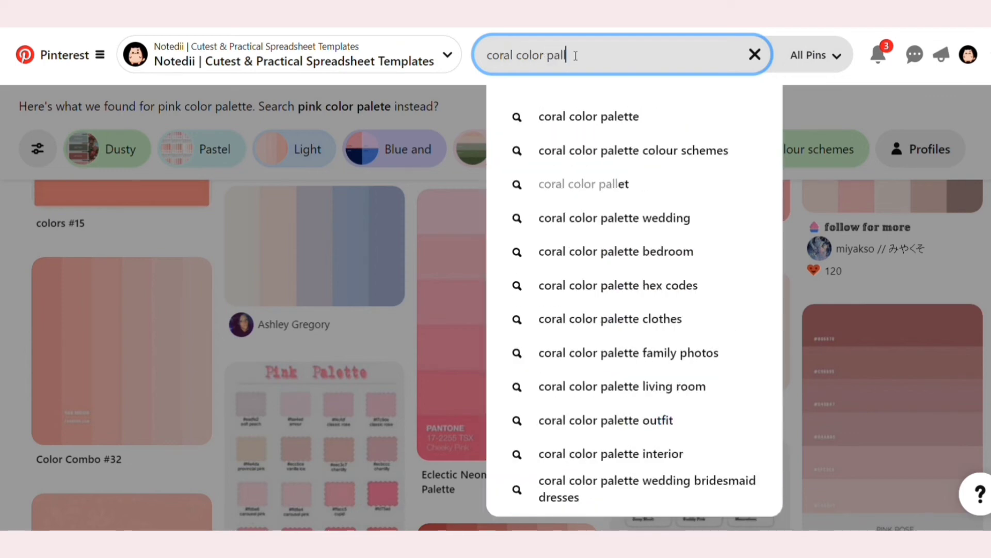
type("ete")
Step: Search Pinterest for 'coral color pallete' and copy the coral24 Color Palette pin image
key("Return")
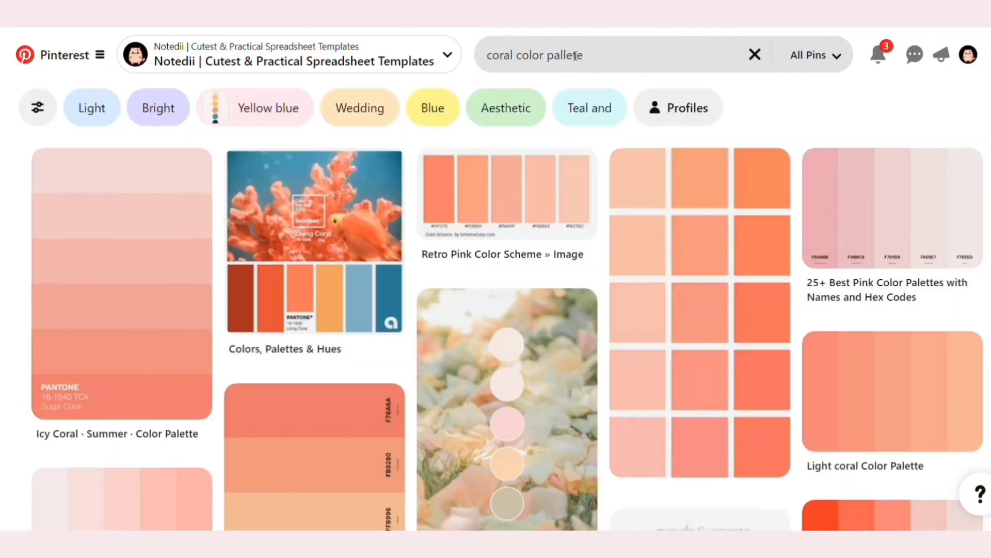
scroll(92, 220, "down", 3)
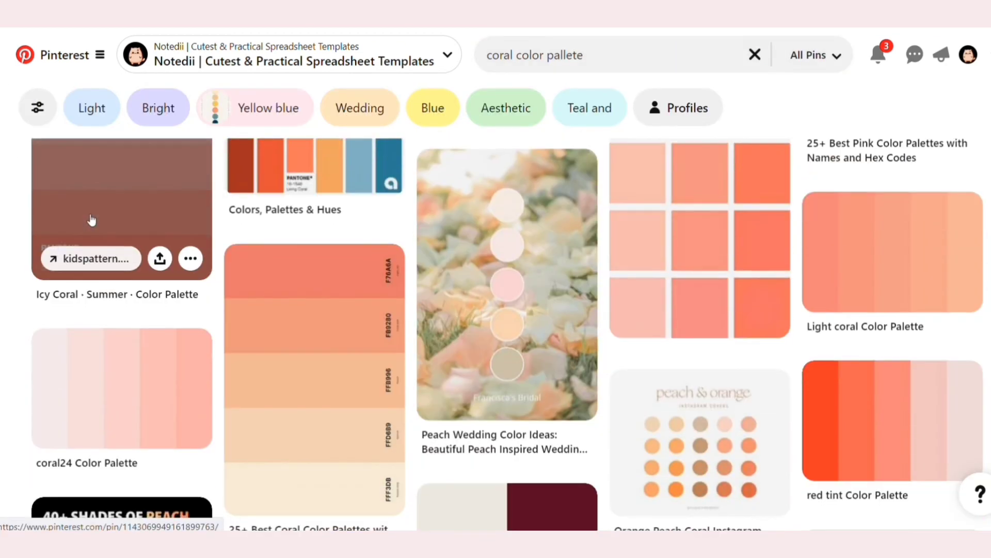
left_click(104, 357)
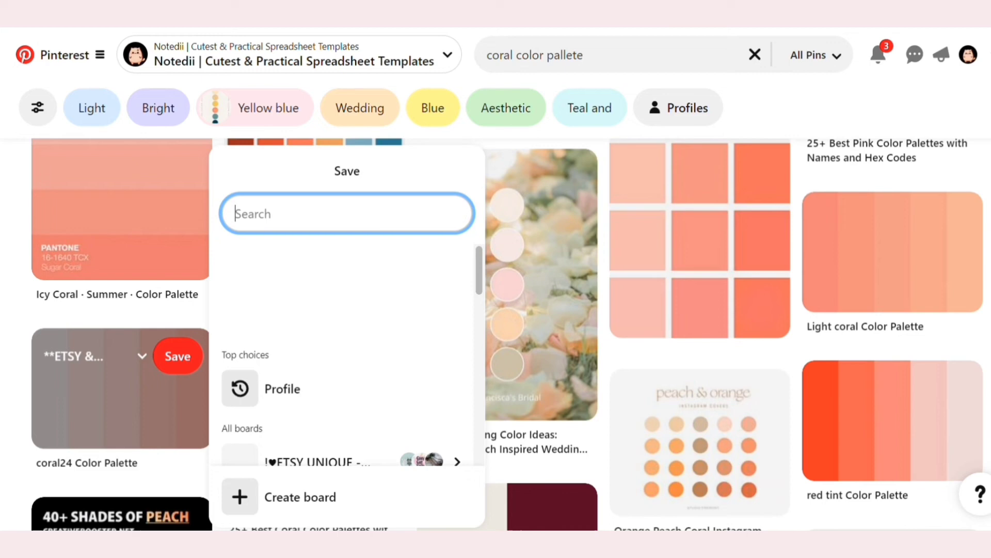
left_click(140, 407)
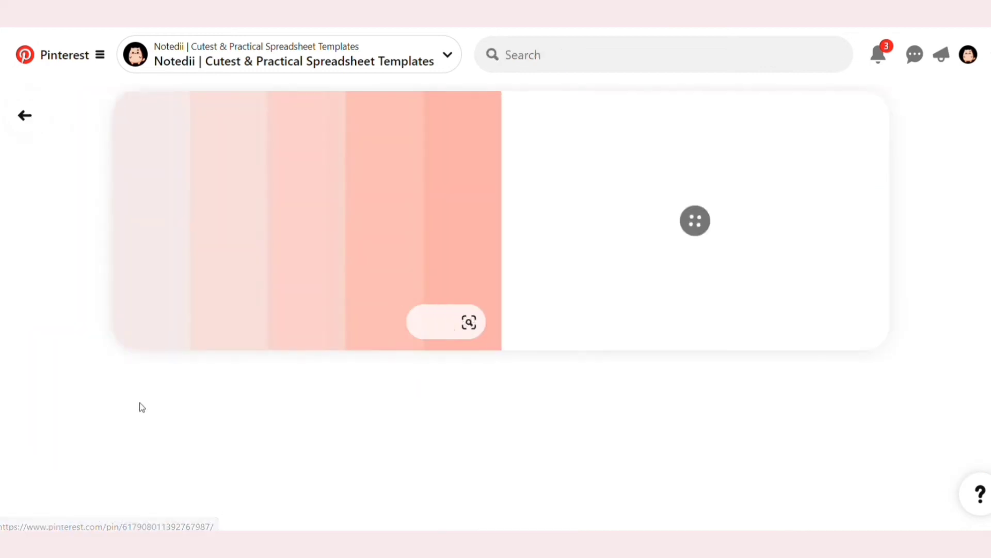
right_click(326, 175)
left_click(375, 231)
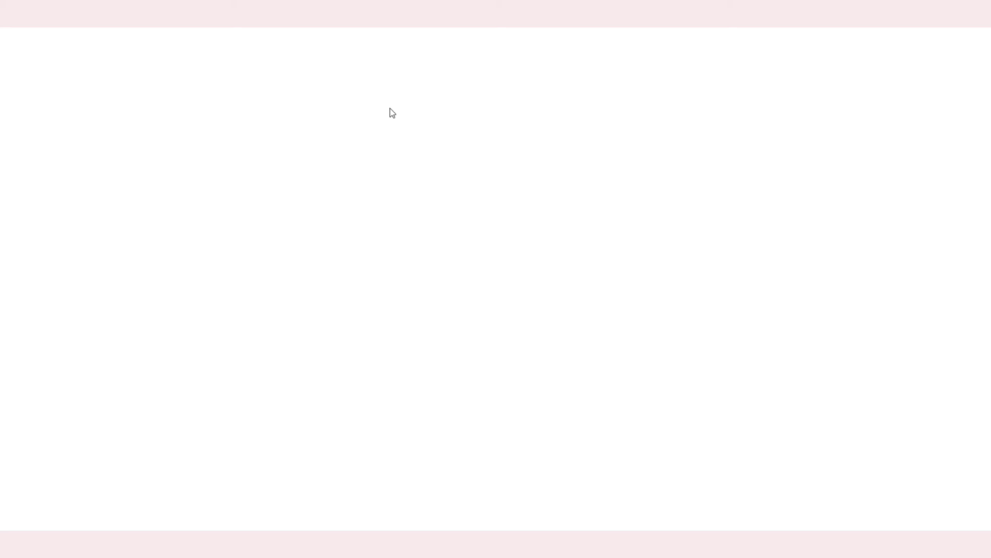
Step: Paste the coral palette image at cell M3 beside the calendar
left_click(563, 196)
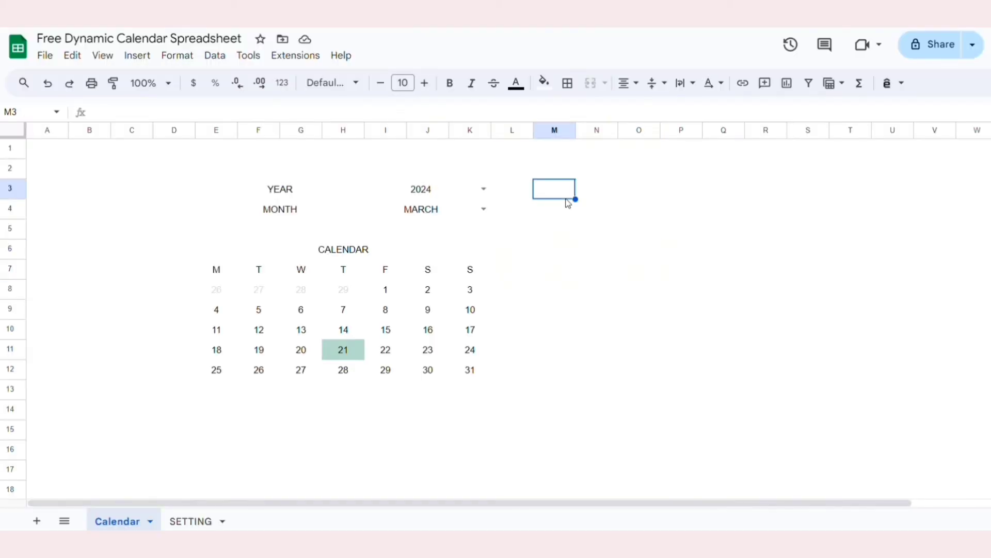
key("ctrl+v")
left_click_drag(928, 443, 860, 398)
left_click(263, 191)
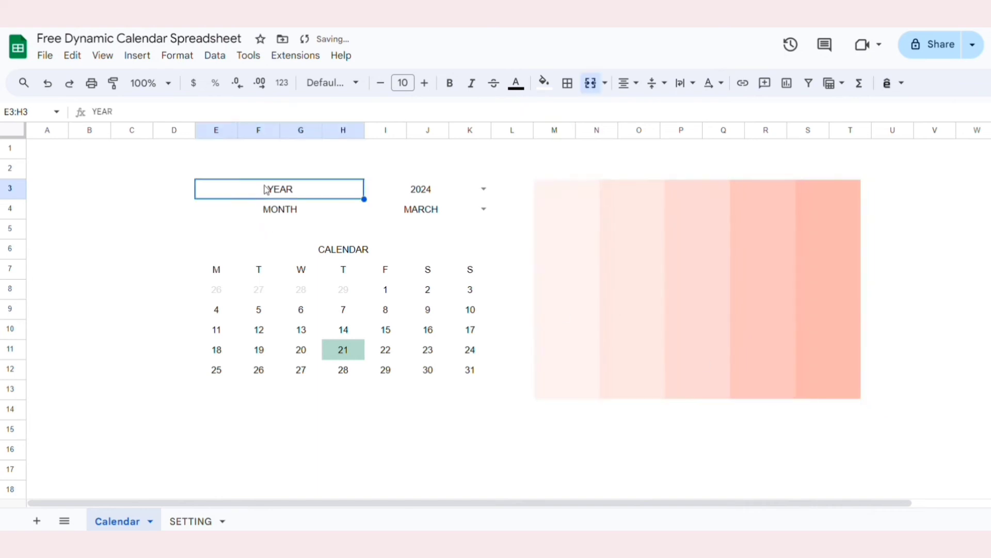
left_click(147, 187)
key("ctrl+z")
key("ctrl+z")
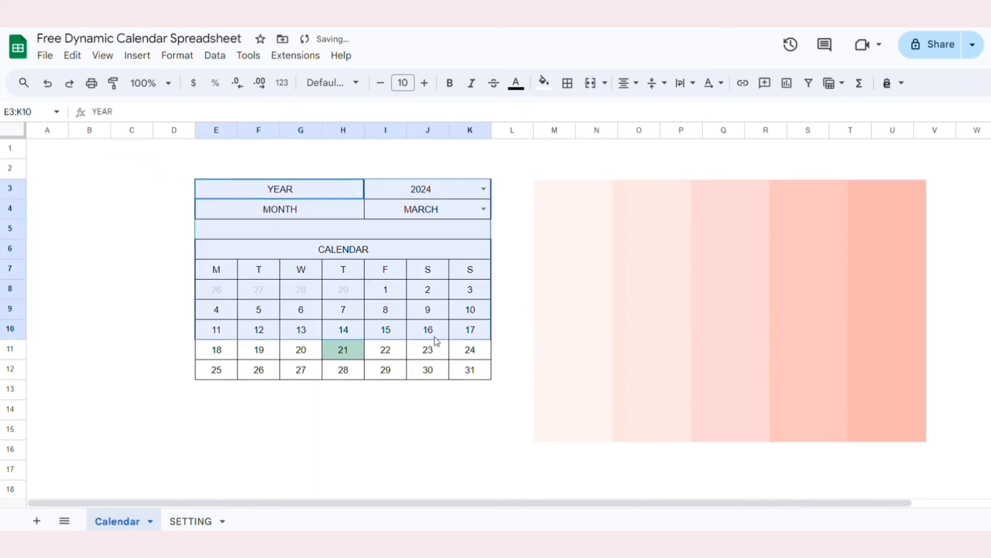
Step: Remove all borders from the calendar range E3:K12
left_click_drag(437, 341, 467, 369)
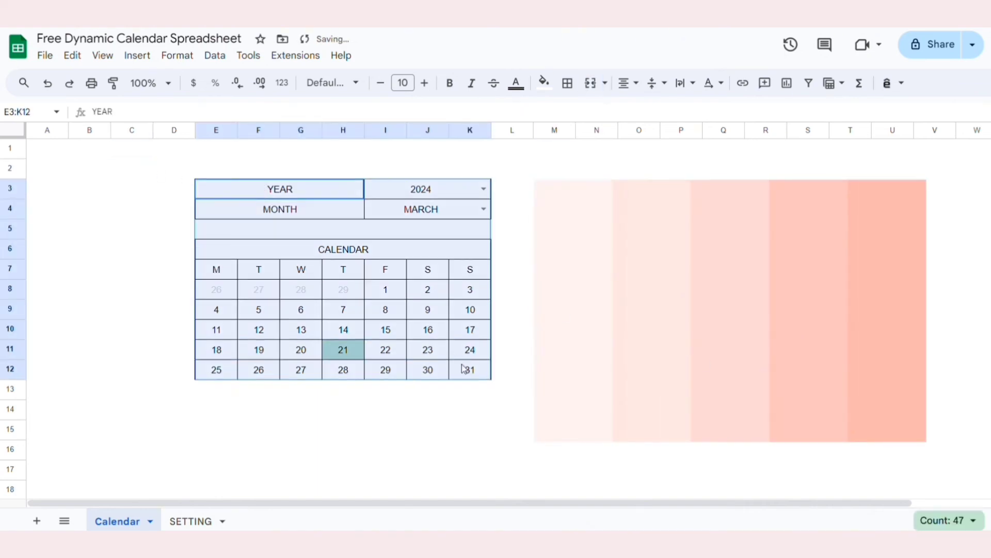
left_click(568, 82)
left_click(667, 135)
Step: Fill the YEAR and MONTH rows 3–4 with a pink sampled from the palette
left_click(312, 203)
left_click_drag(311, 195, 440, 210)
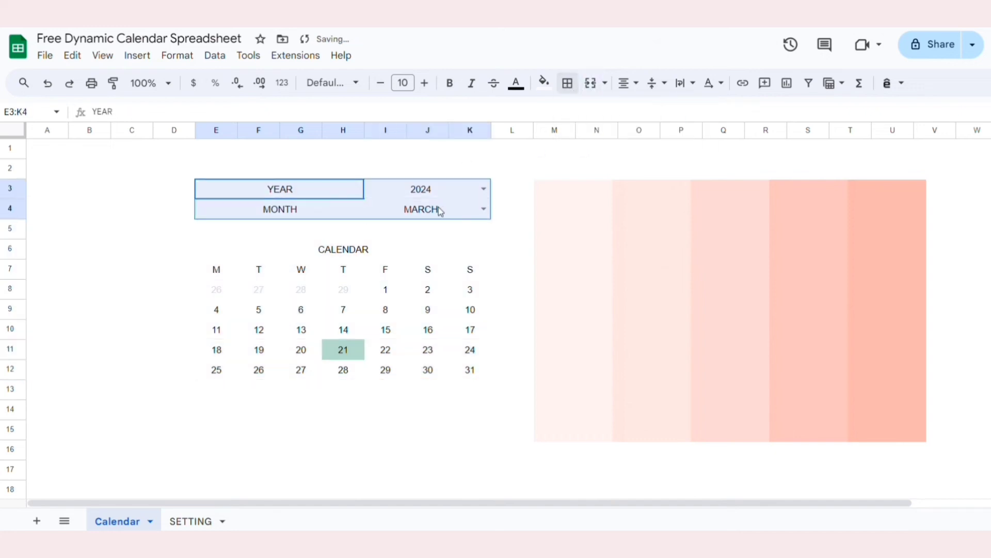
left_click(542, 83)
left_click(639, 317)
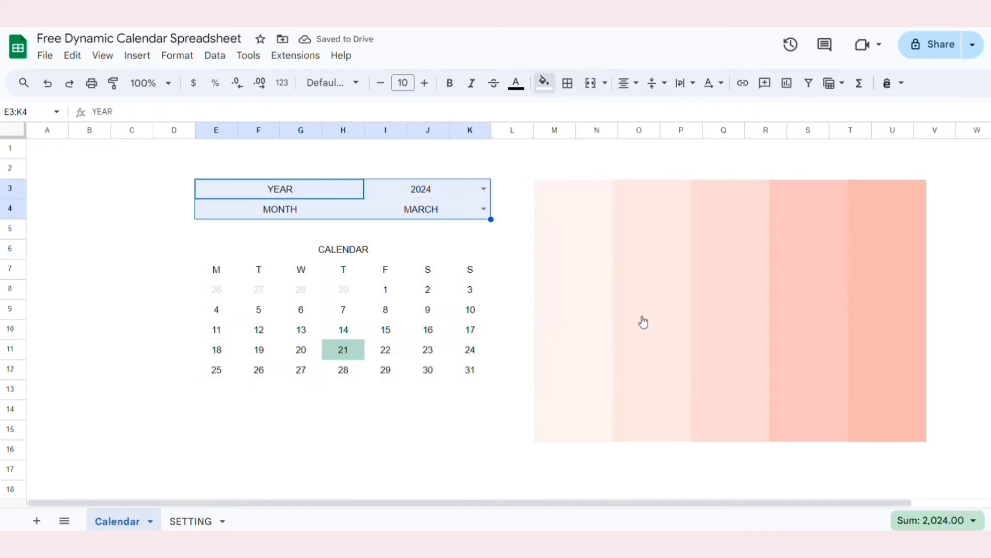
left_click(569, 297)
Step: Fill the CALENDAR title row 6 with a sampled palette pink
left_click(432, 256)
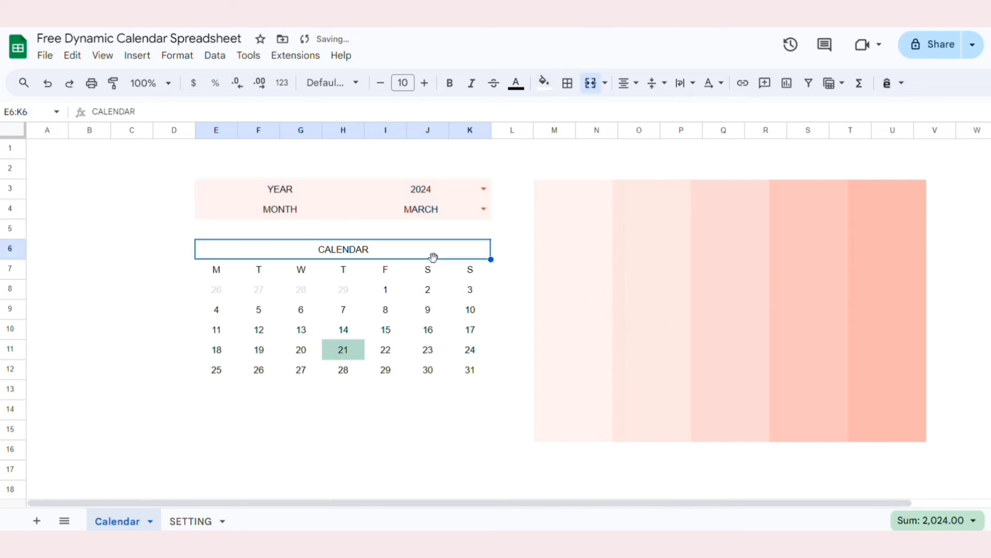
left_click(544, 83)
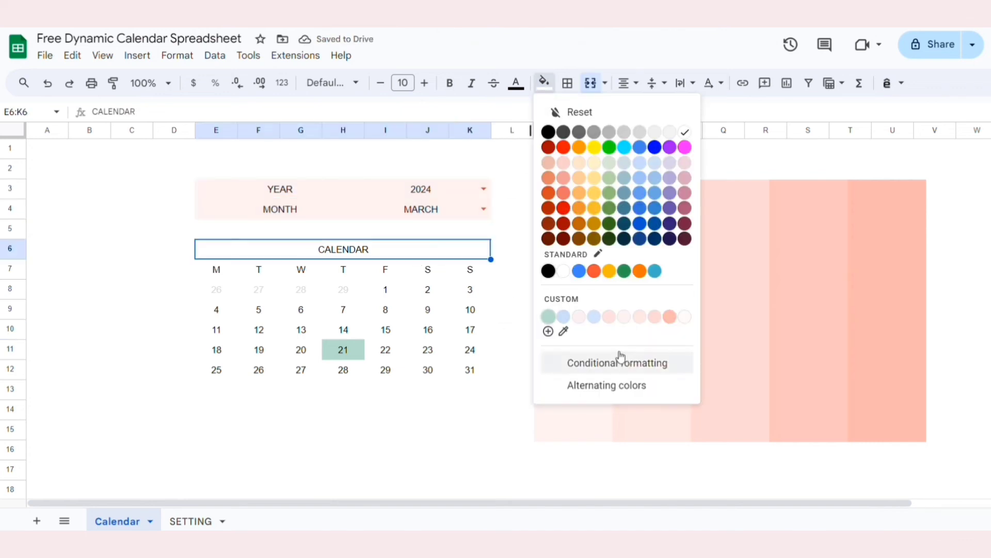
left_click(563, 331)
left_click(744, 294)
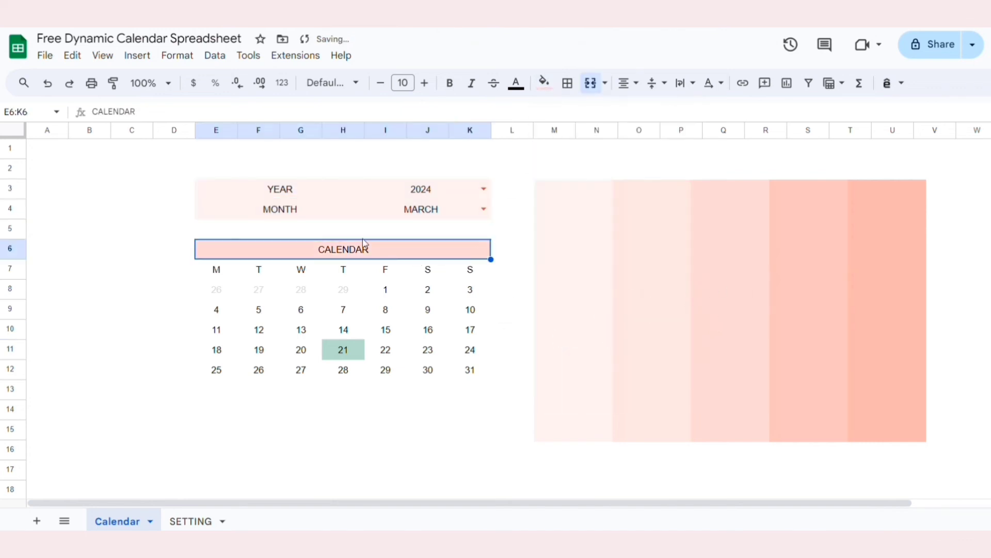
Step: Fill the weekday header row 7 with another palette pink
left_click_drag(212, 274, 467, 271)
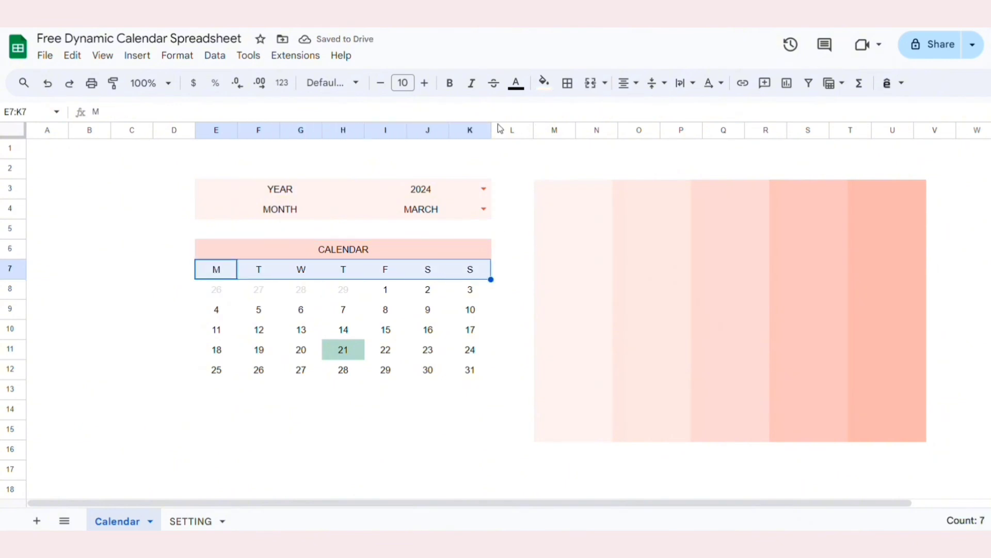
left_click(544, 84)
left_click(563, 330)
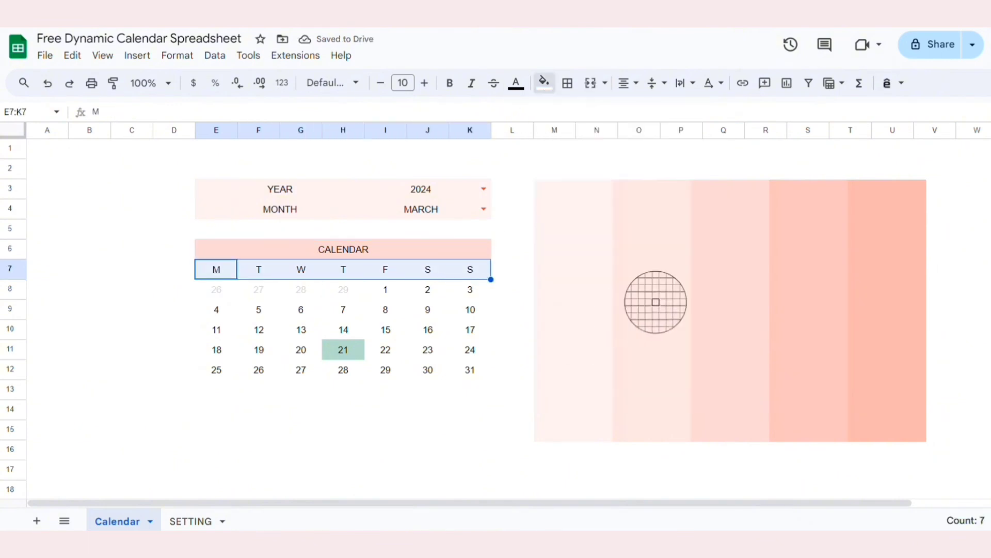
left_click(654, 299)
Step: Fill the calendar dates E8:K12 with a sampled palette pink
left_click(464, 297)
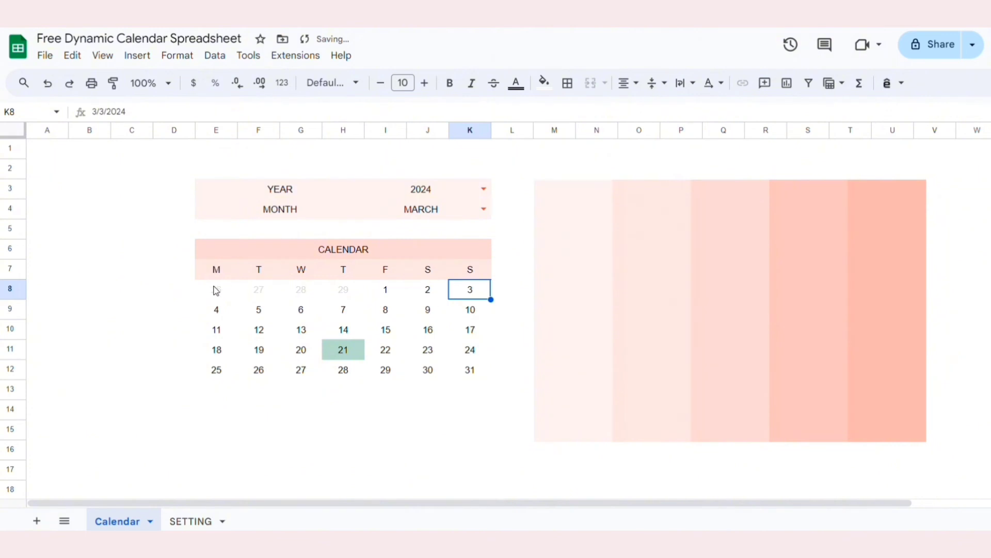
left_click_drag(217, 291, 481, 383)
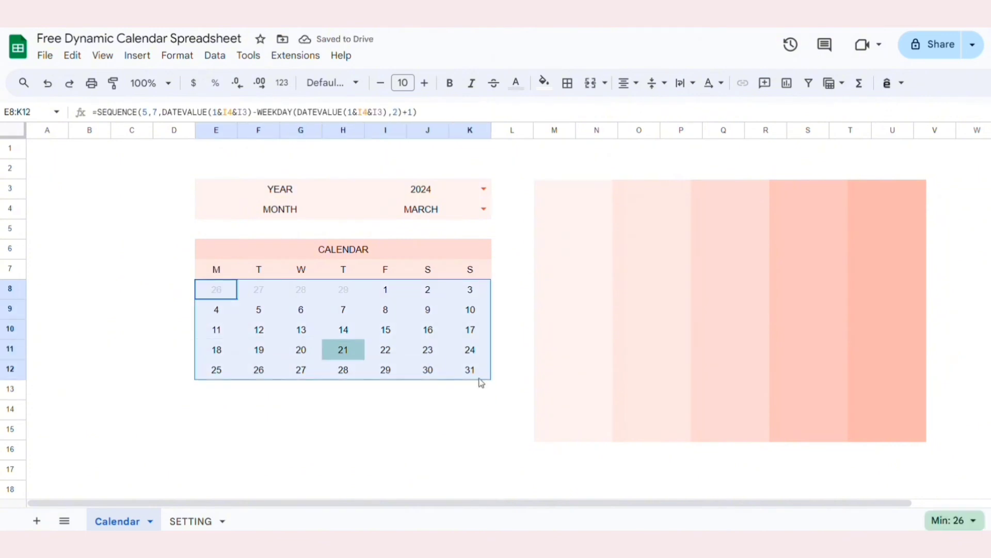
left_click(544, 83)
left_click(562, 331)
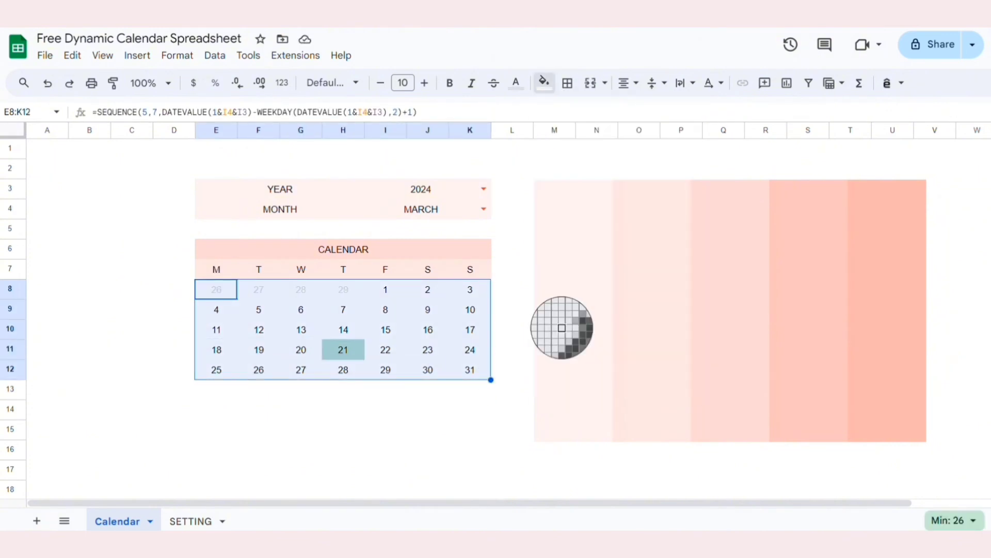
left_click(578, 297)
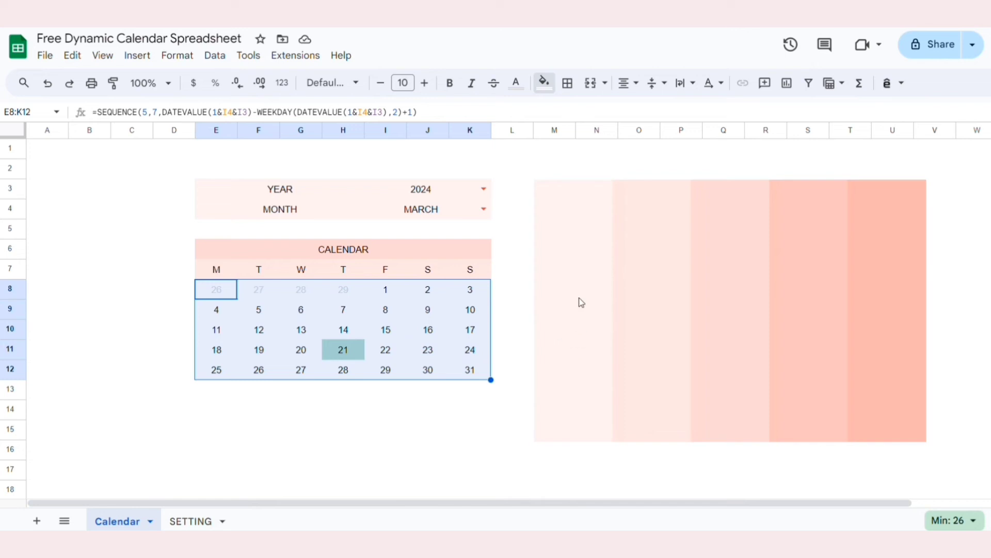
left_click(551, 81)
left_click(563, 330)
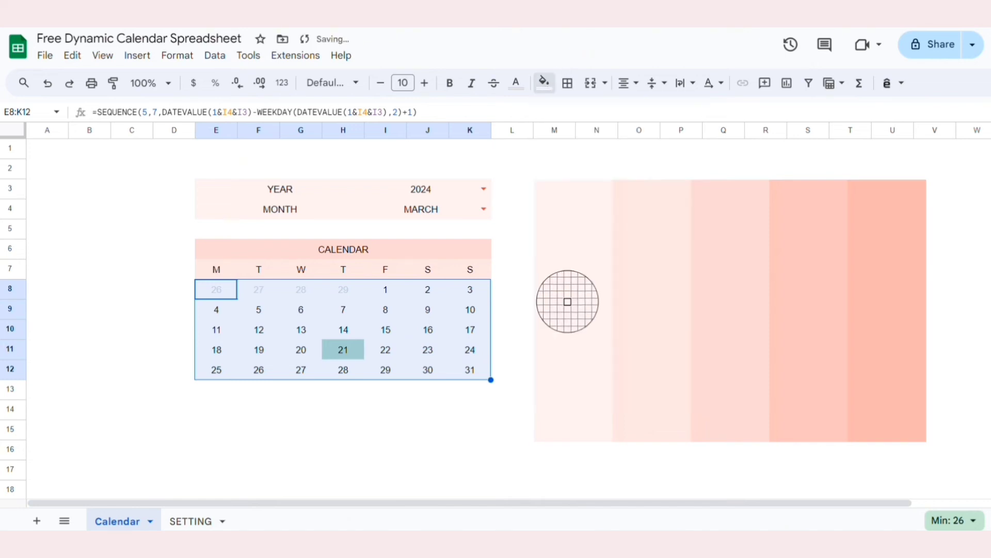
left_click(567, 302)
left_click(476, 399)
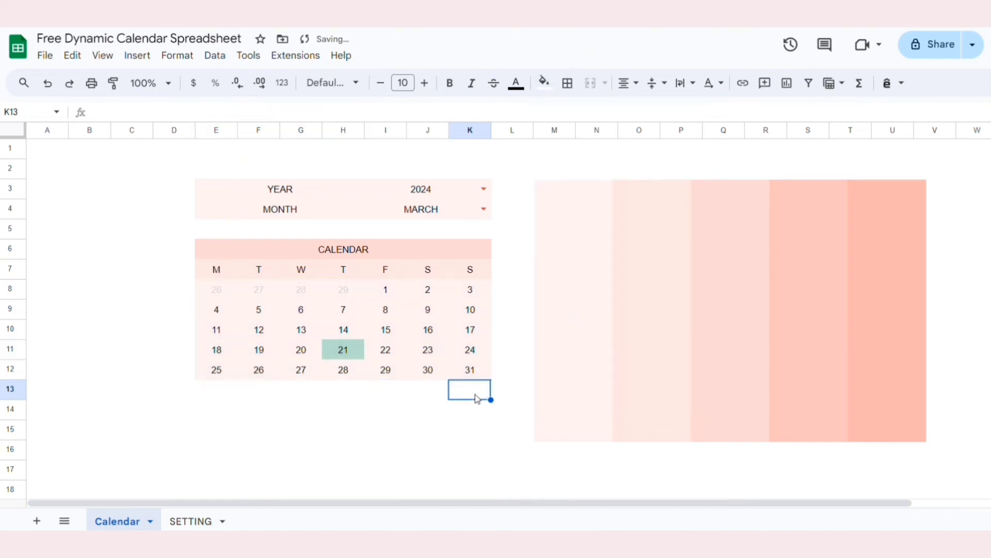
left_click(359, 356)
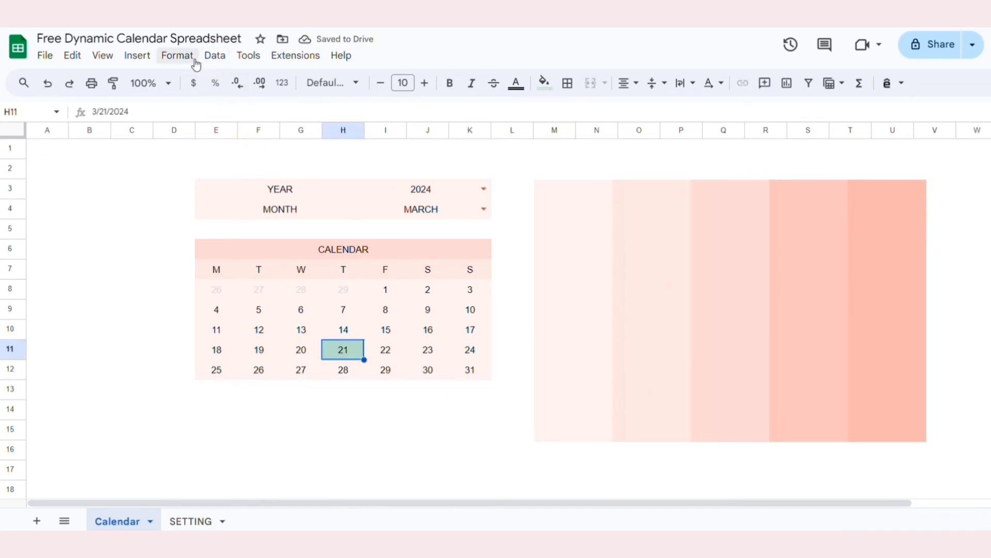
Step: Change the 'Date is today' rule's fill from green to a pale custom pink
left_click(177, 55)
left_click(228, 292)
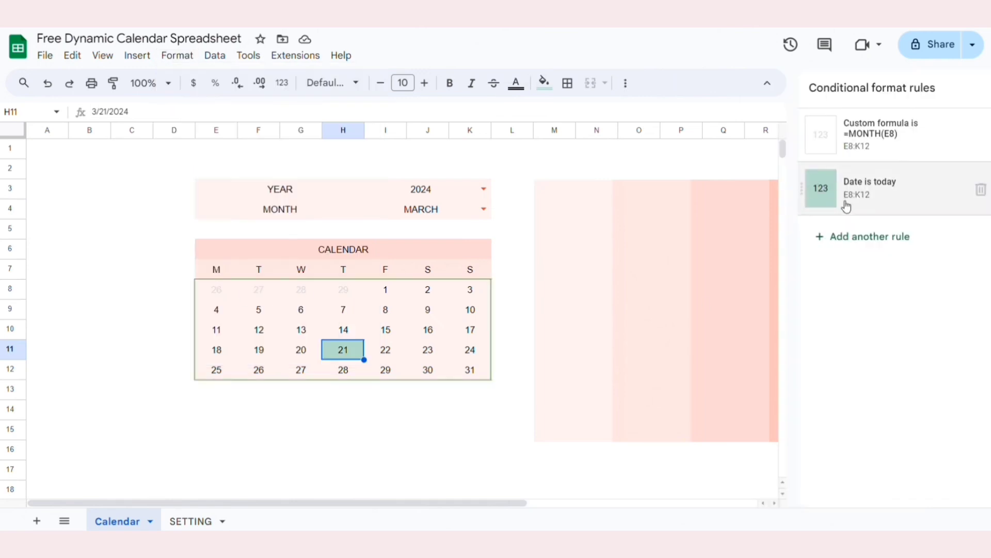
left_click(847, 206)
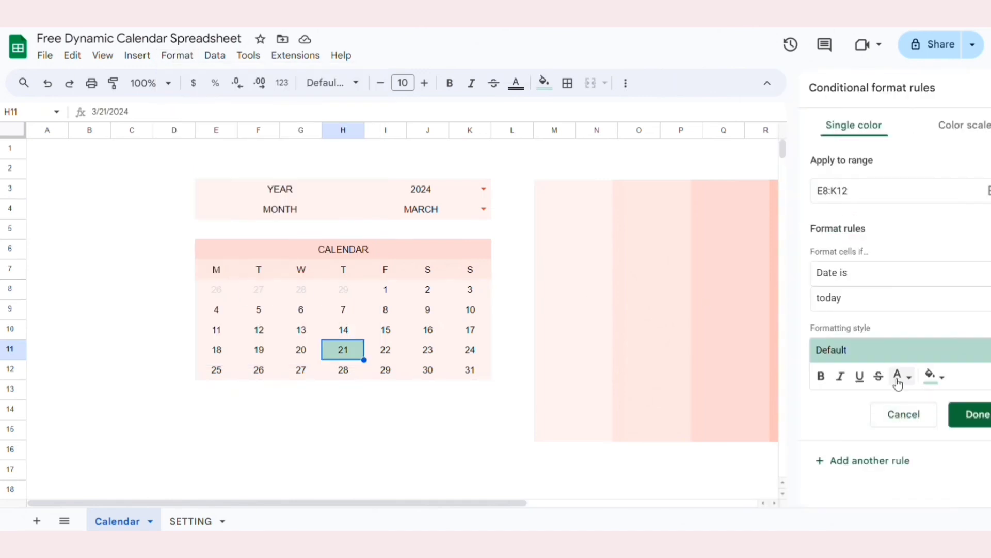
left_click(934, 376)
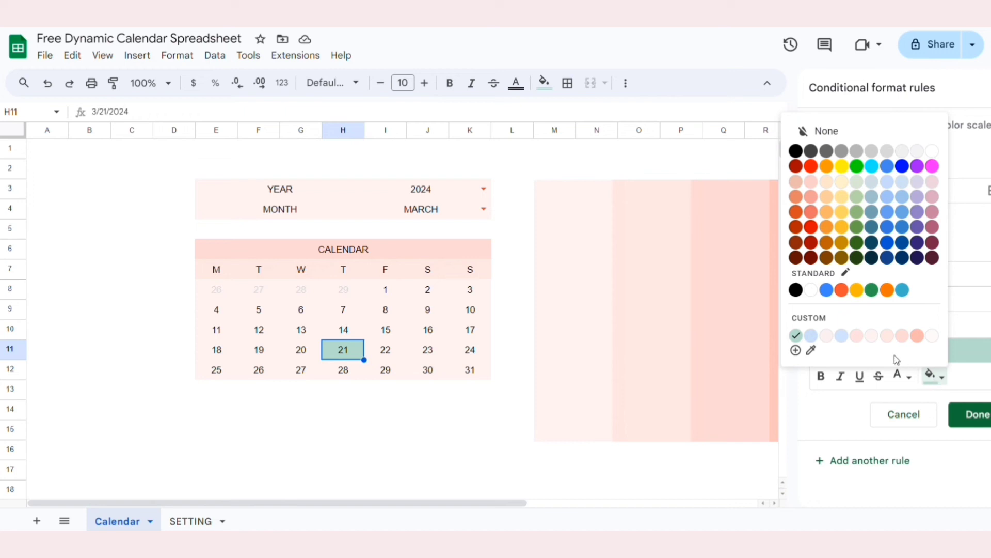
left_click(857, 338)
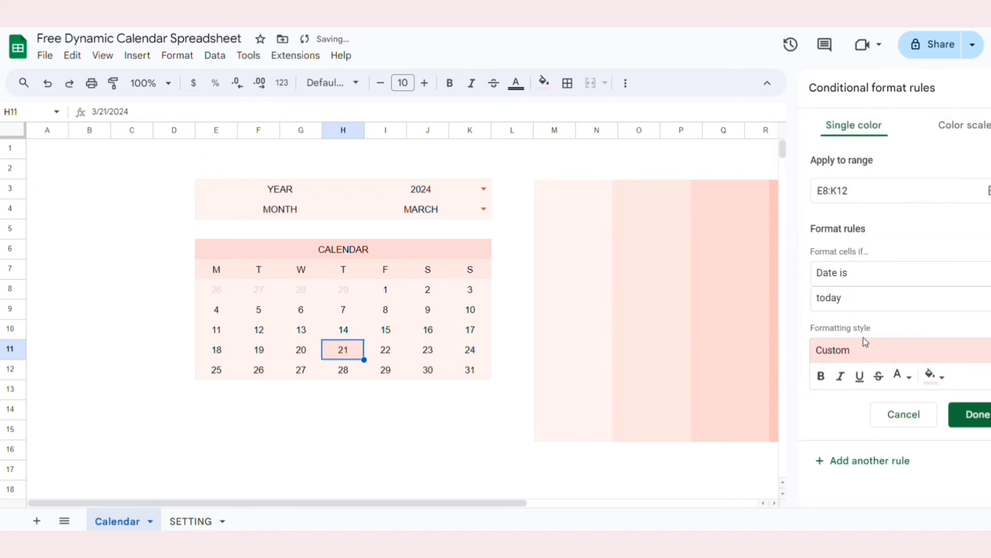
left_click(933, 376)
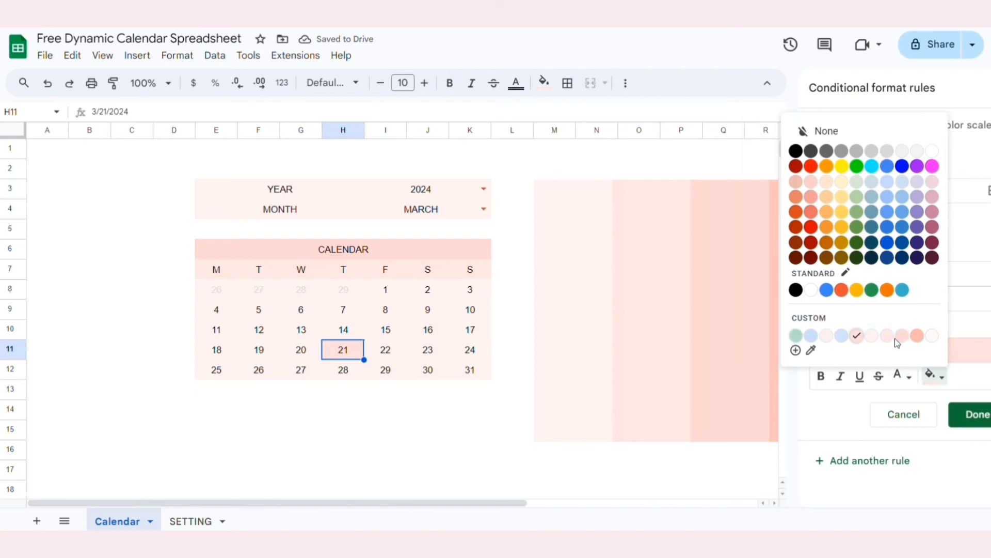
left_click(888, 341)
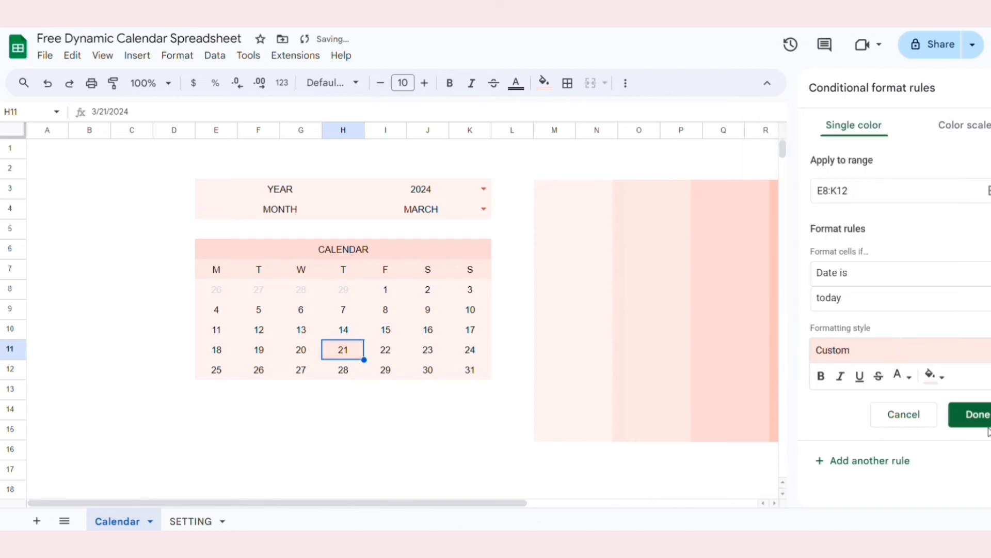
left_click(977, 416)
left_click(514, 432)
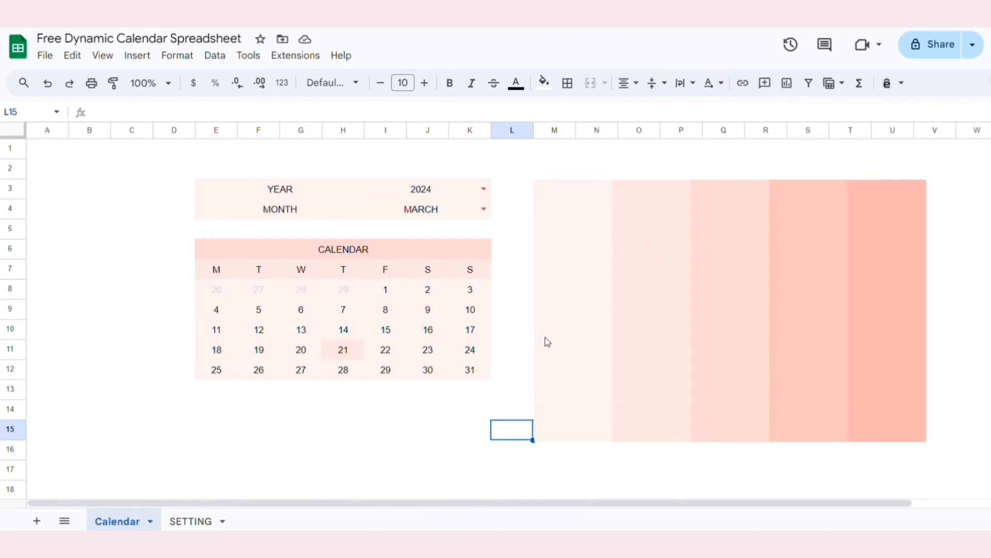
Step: Shrink and reposition the palette image beside the calendar
left_click(659, 365)
left_click_drag(659, 365, 646, 353)
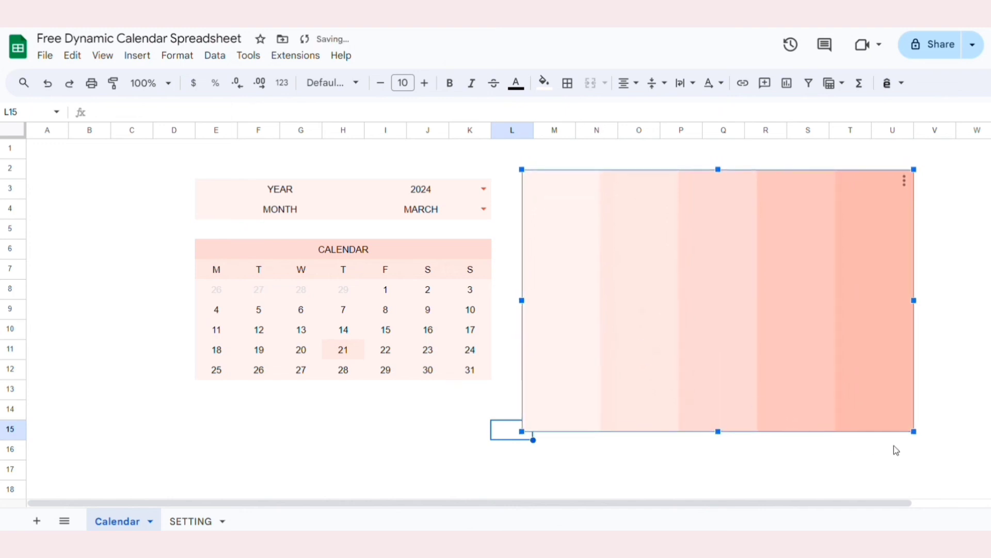
left_click_drag(906, 425, 754, 370)
left_click_drag(699, 280, 711, 288)
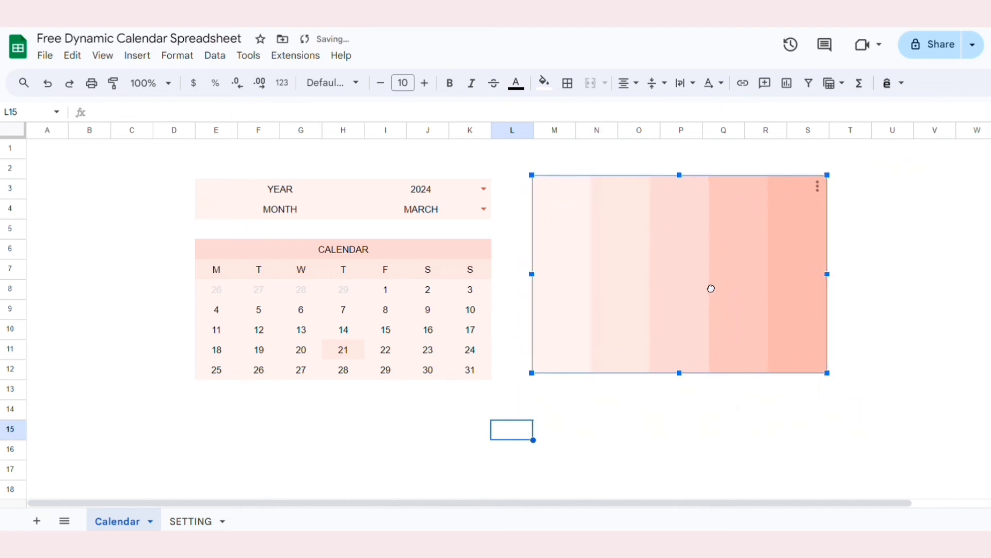
left_click(887, 353)
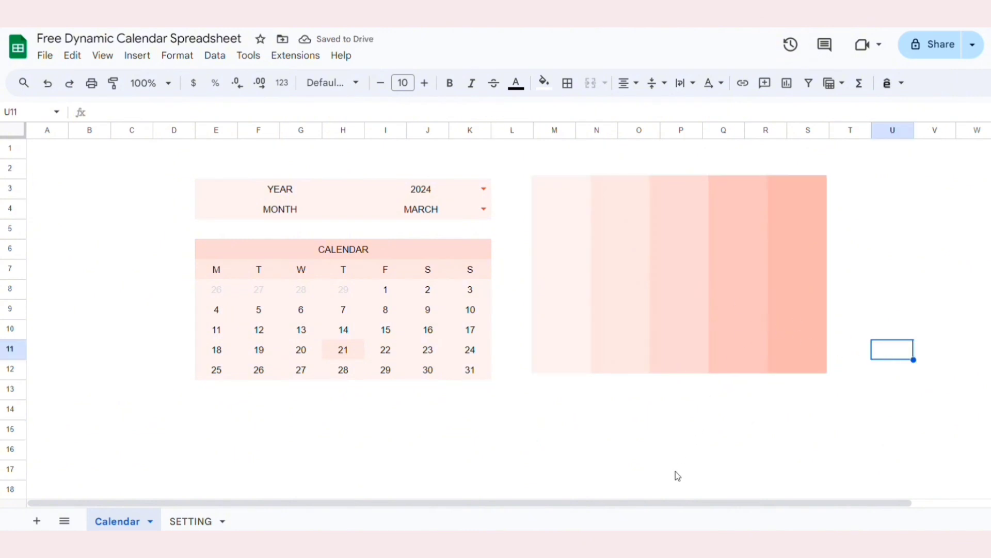
Step: With H11 selected, set the 'Date is today' rule to a custom coral fill
left_click(356, 349)
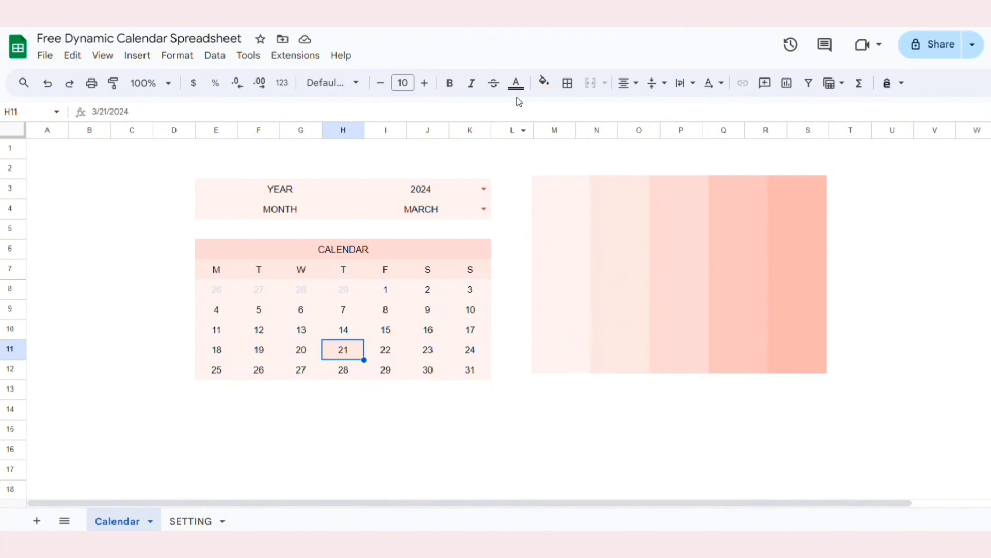
left_click(543, 83)
left_click(604, 362)
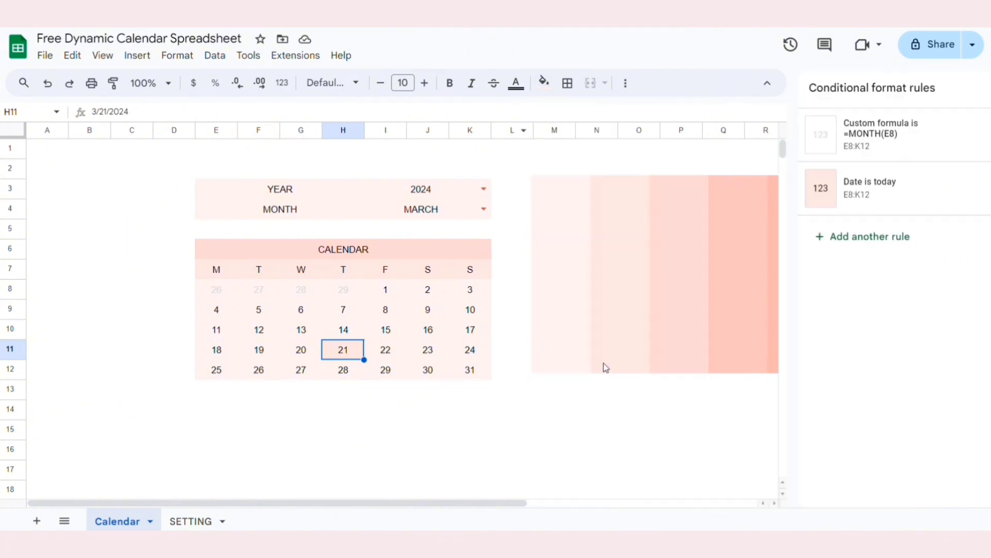
left_click(904, 185)
left_click(933, 377)
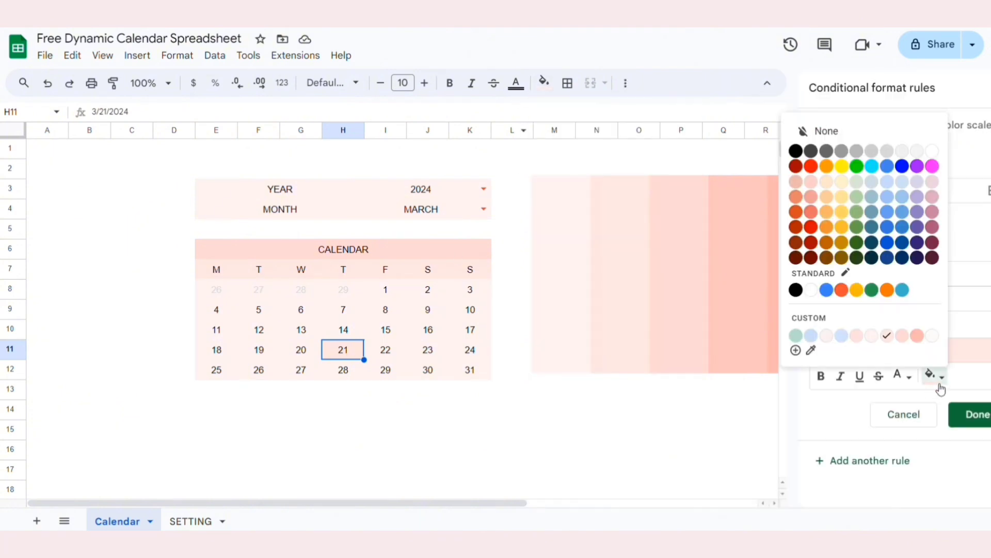
left_click(858, 336)
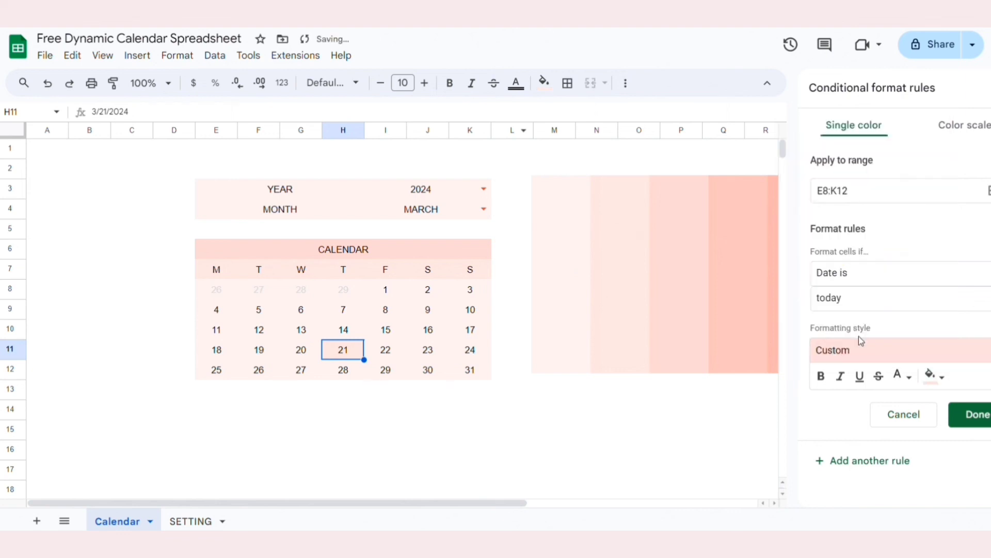
left_click(971, 416)
left_click(454, 449)
left_click(302, 196)
Step: Set the border colour to white and apply all borders to YEAR/MONTH cells E3:K4
left_click_drag(302, 197, 418, 219)
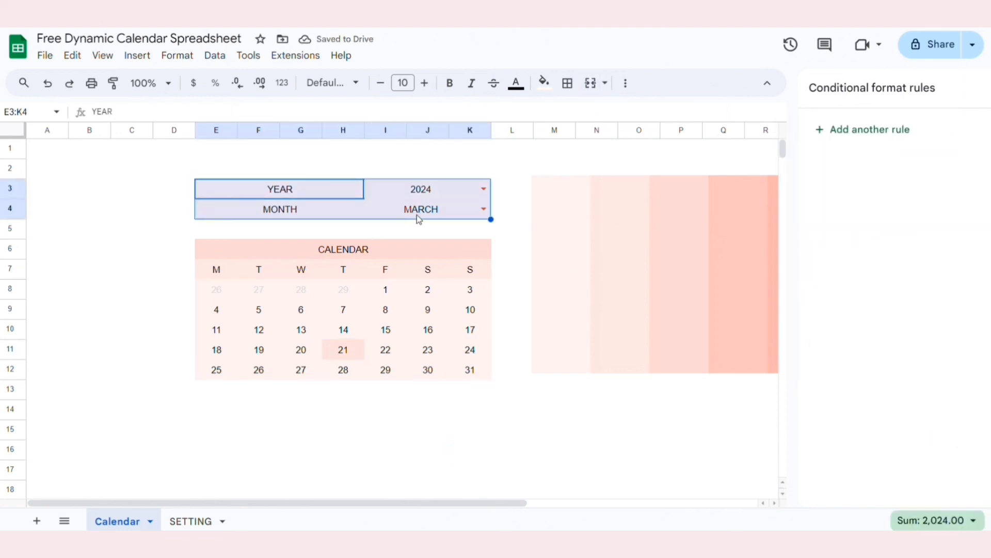
left_click(988, 88)
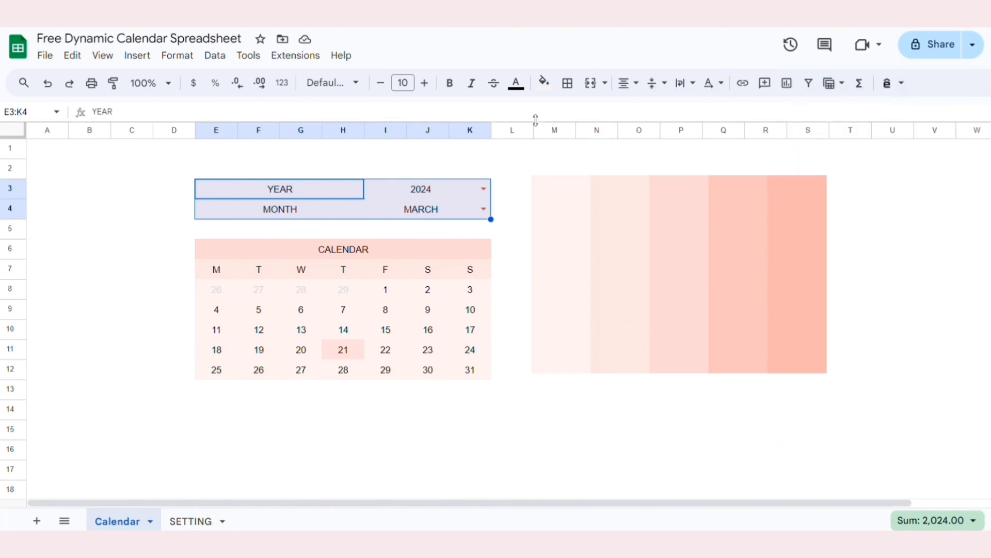
left_click(568, 82)
left_click(693, 139)
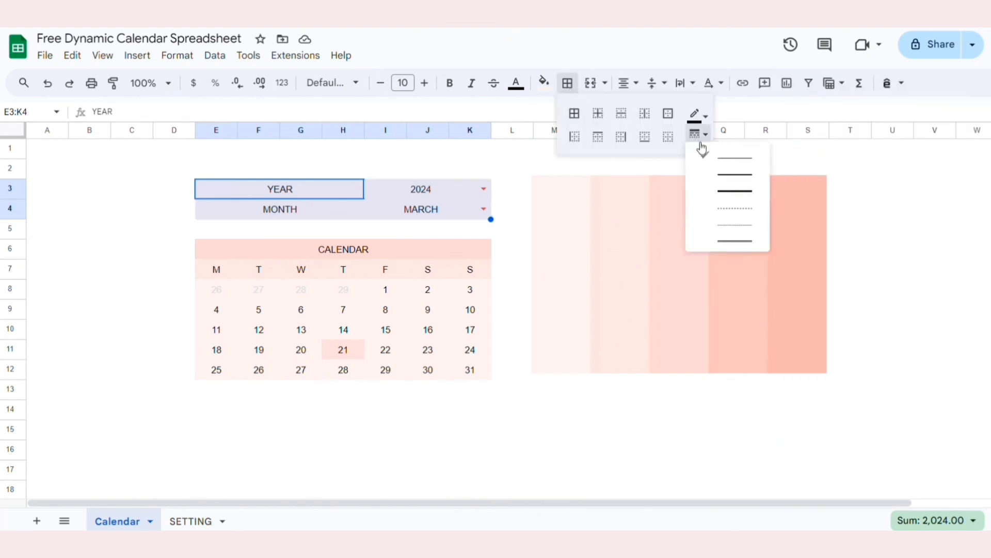
left_click(698, 115)
left_click(696, 115)
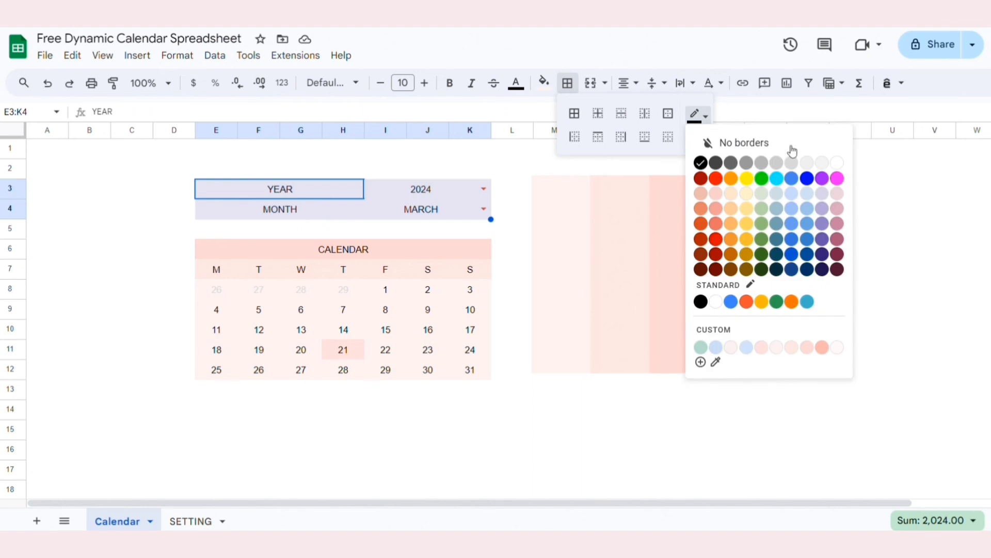
left_click(838, 163)
left_click(844, 168)
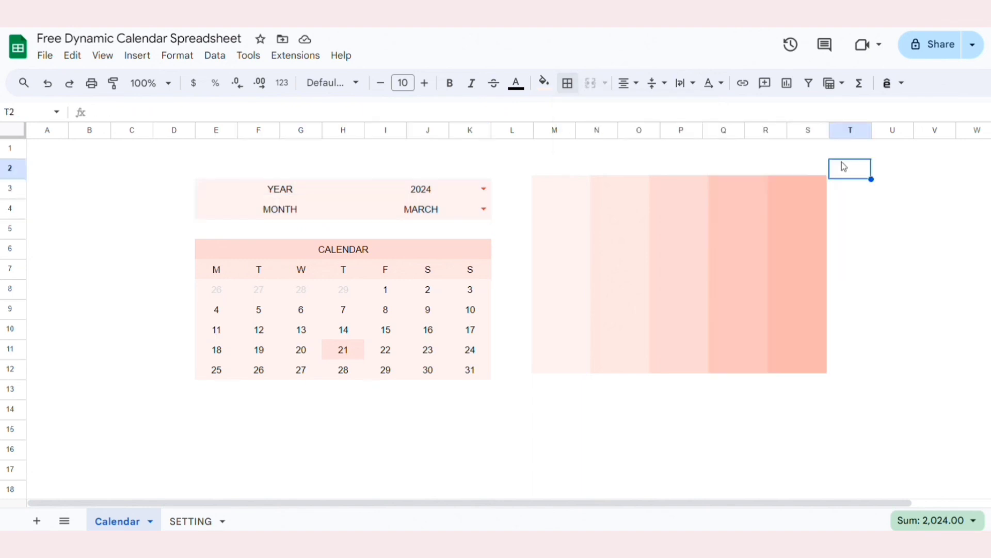
left_click(543, 83)
left_click(567, 83)
left_click(574, 114)
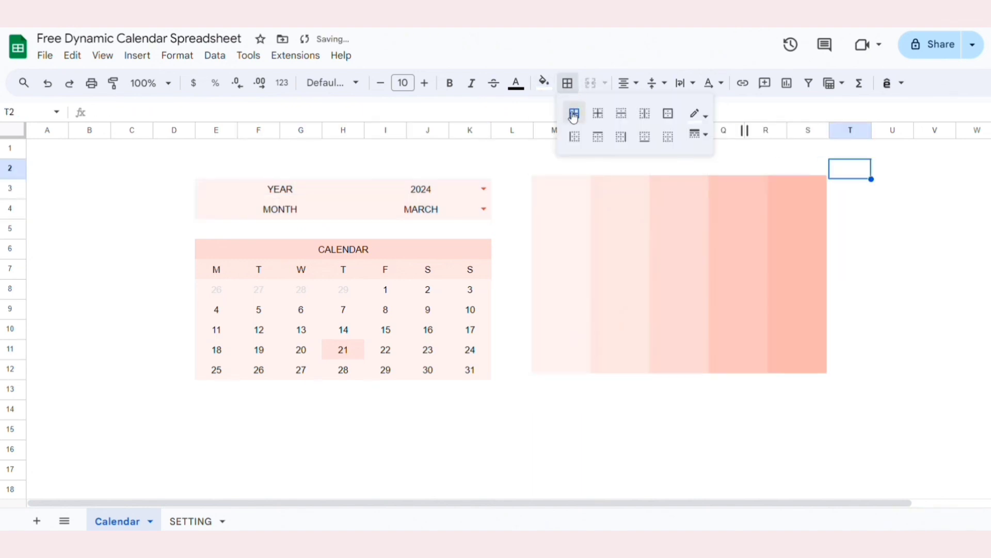
Step: Reapply all borders to the reselected YEAR and MONTH block
left_click(345, 191)
left_click(408, 196)
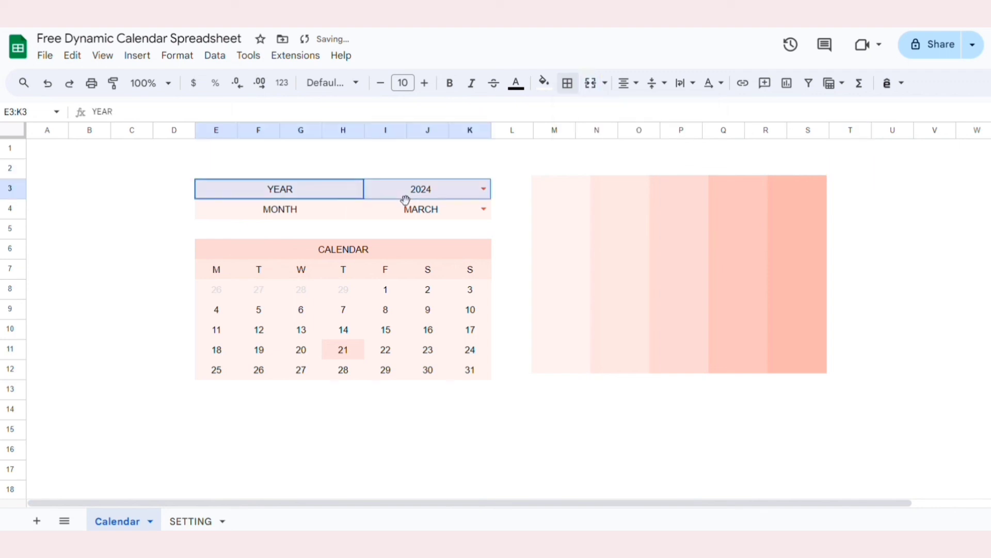
left_click(413, 207)
left_click_drag(258, 189, 450, 211)
left_click(567, 83)
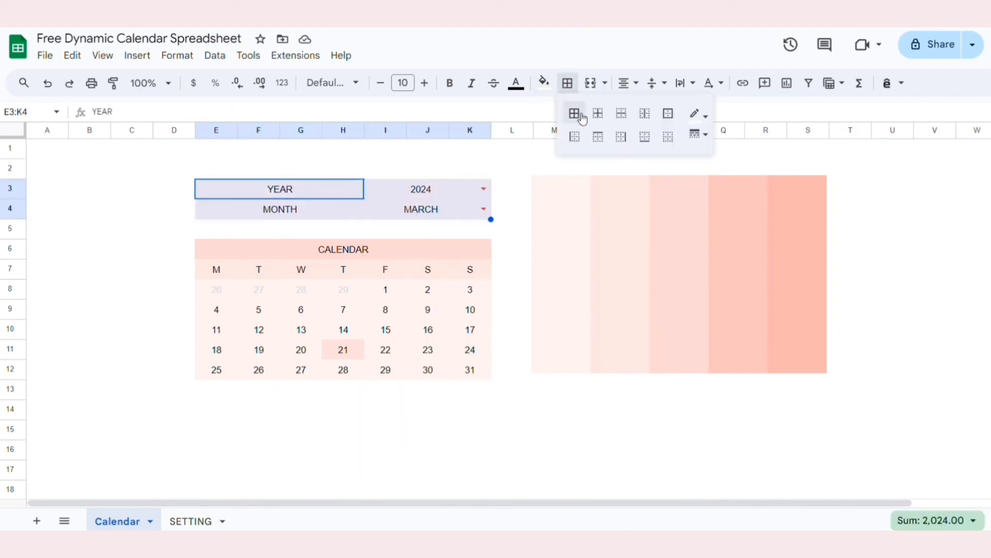
left_click(582, 118)
left_click(317, 318)
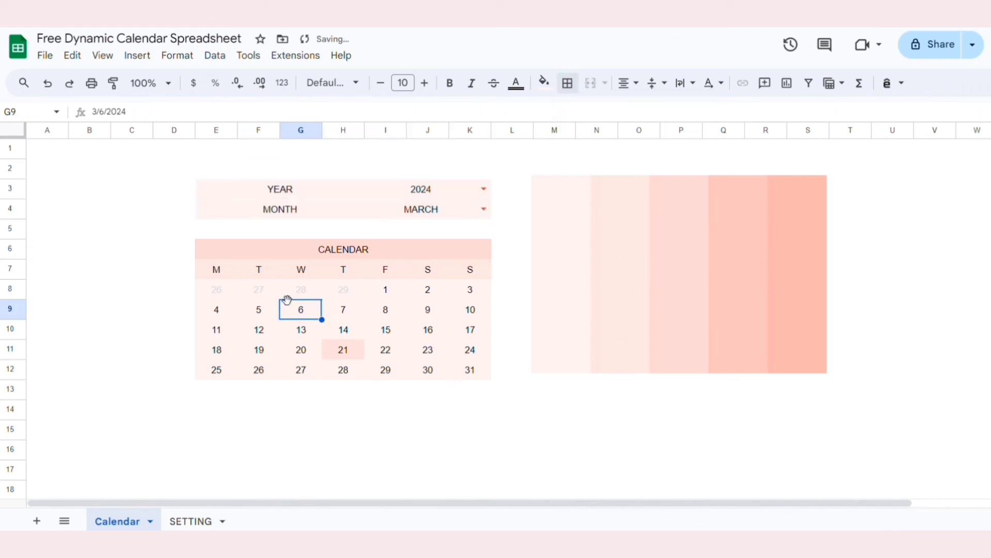
Step: Apply all borders to the calendar block E6:K12
left_click_drag(258, 260, 382, 369)
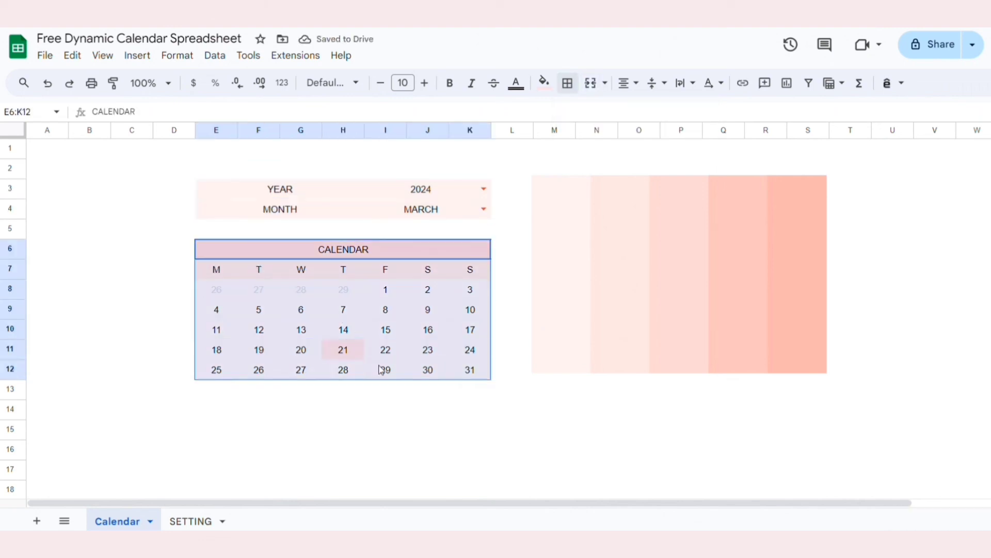
left_click(568, 89)
left_click(573, 112)
left_click(512, 296)
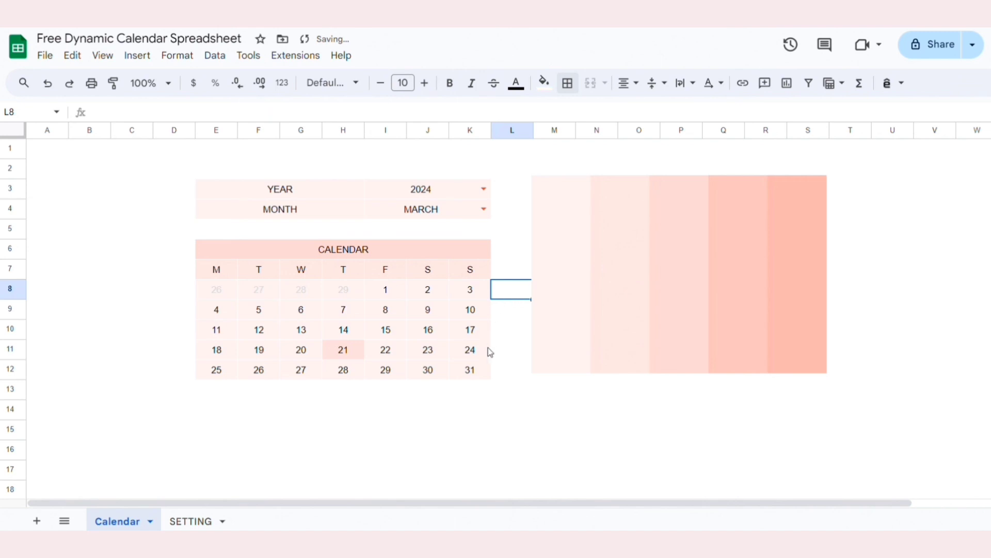
Step: Restore the accidentally deleted palette image with undo
left_click(641, 330)
key("Delete")
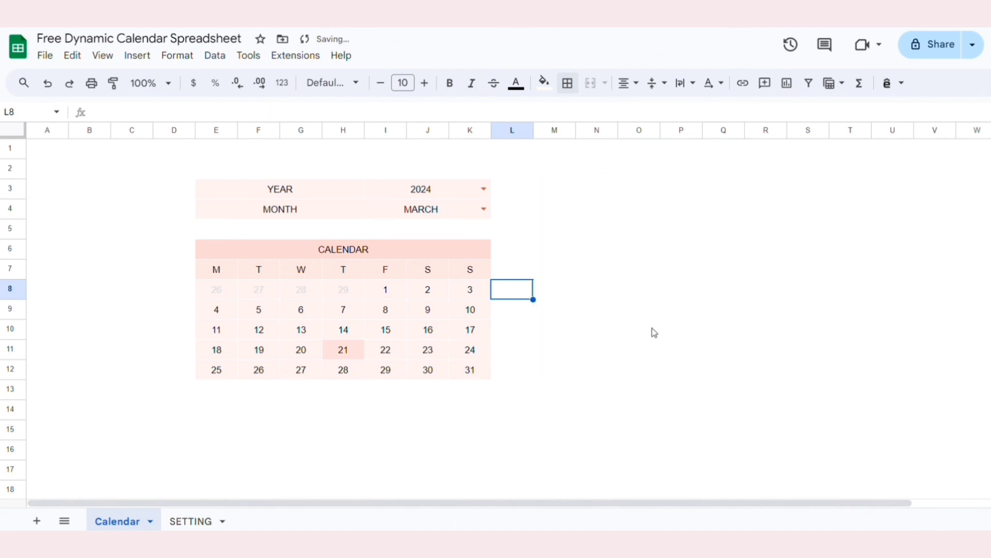
key("ctrl+z")
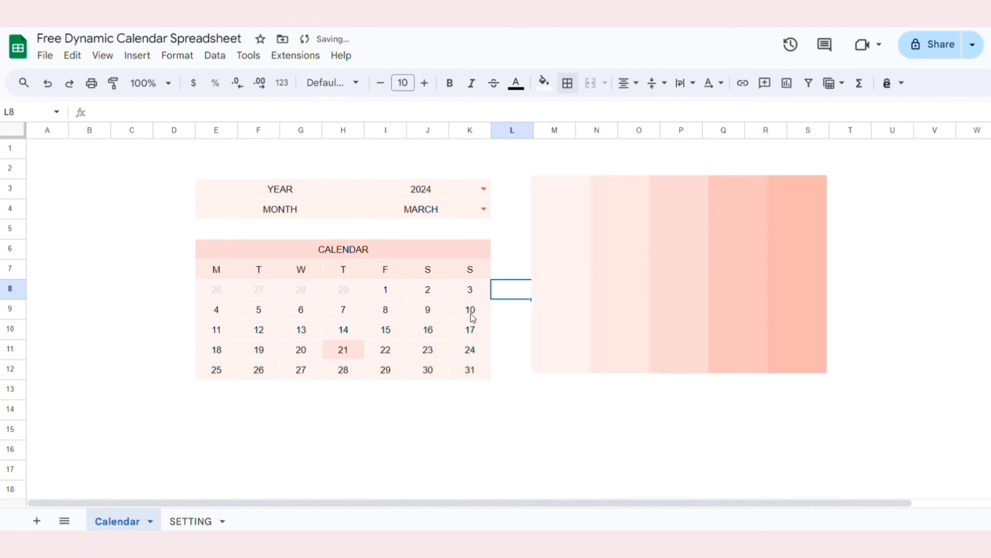
left_click(573, 397)
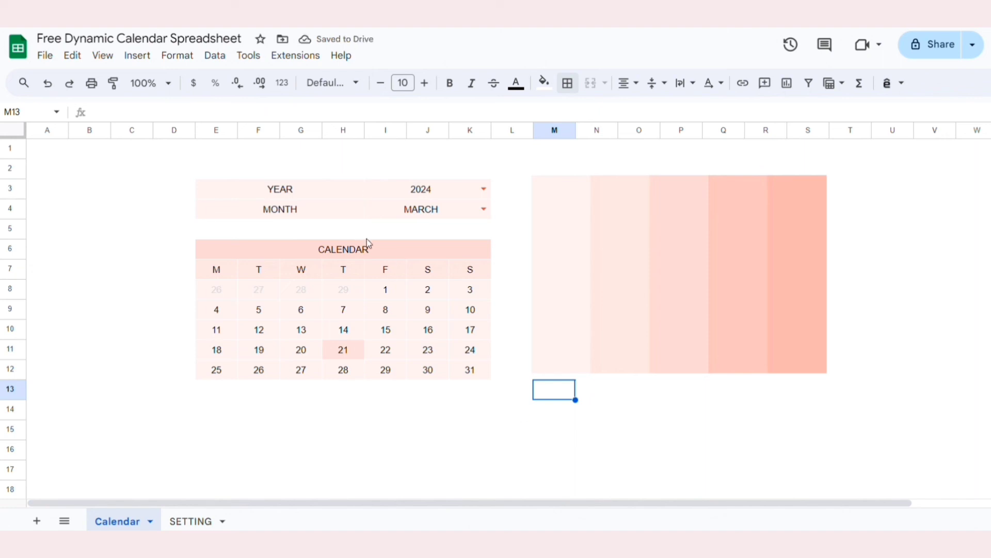
Step: Give the YEAR/MONTH block white outer borders
left_click_drag(289, 190, 486, 212)
left_click(568, 83)
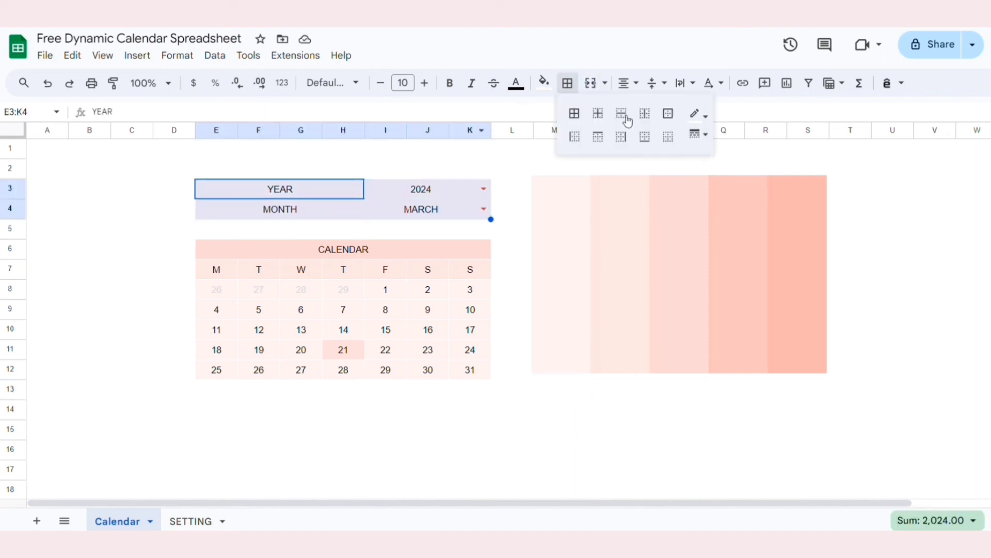
left_click(697, 114)
left_click(736, 347)
left_click(669, 120)
left_click(217, 249)
Step: Apply white borders to the calendar block
left_click(485, 372, "shift")
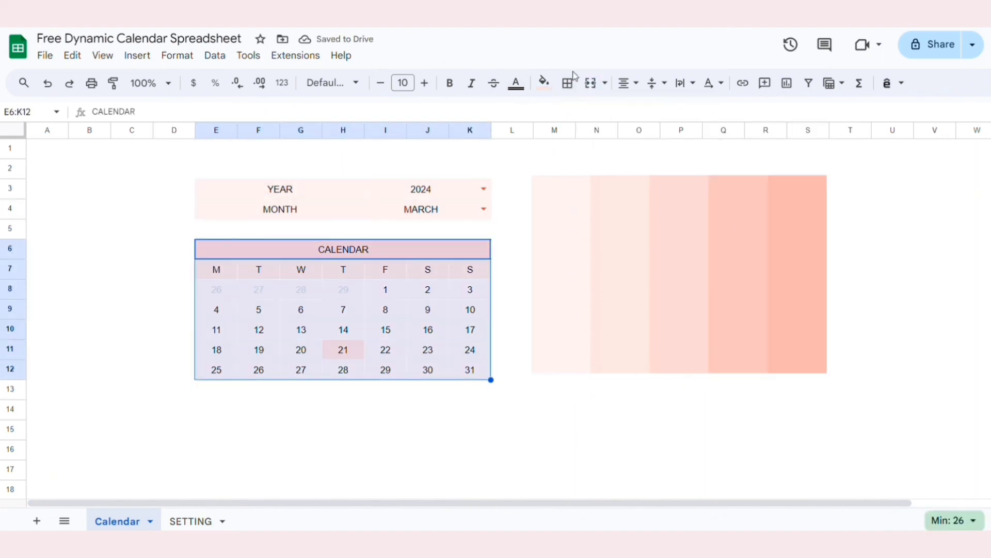
left_click(568, 82)
left_click(670, 114)
left_click(511, 349)
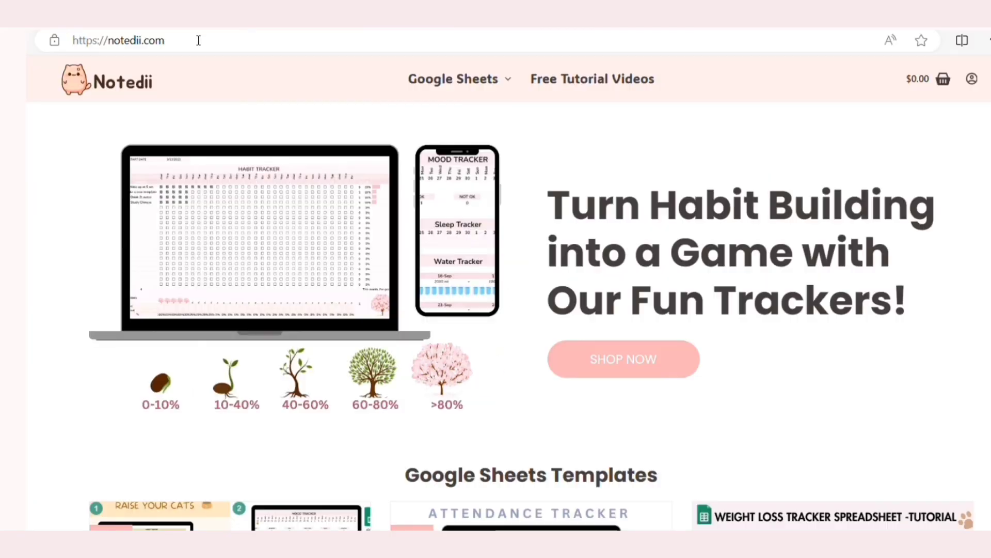
Step: Load the Notedii site and open its Free Spreadsheets category under Google Sheets
left_click(199, 38)
type("notedii.co")
key("Return")
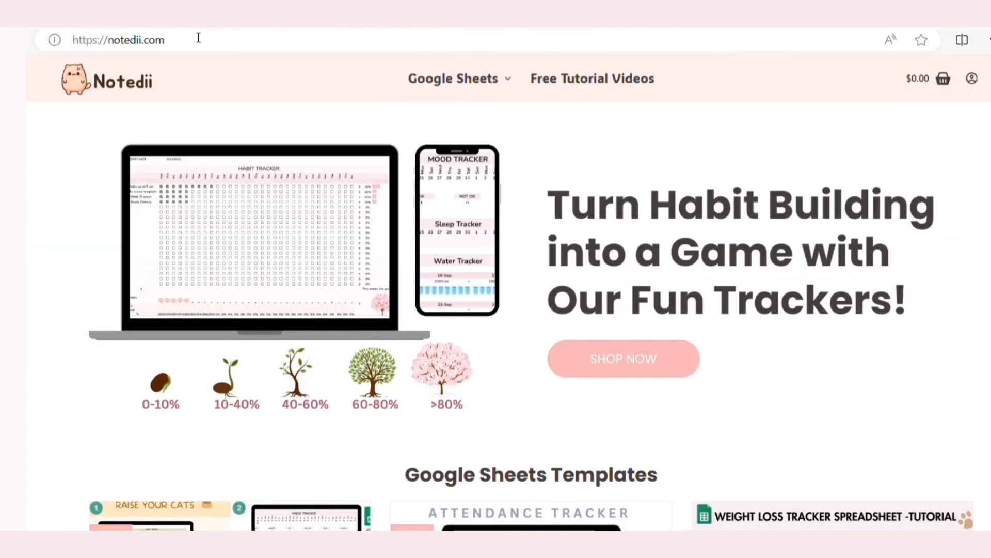
mouse_move(491, 96)
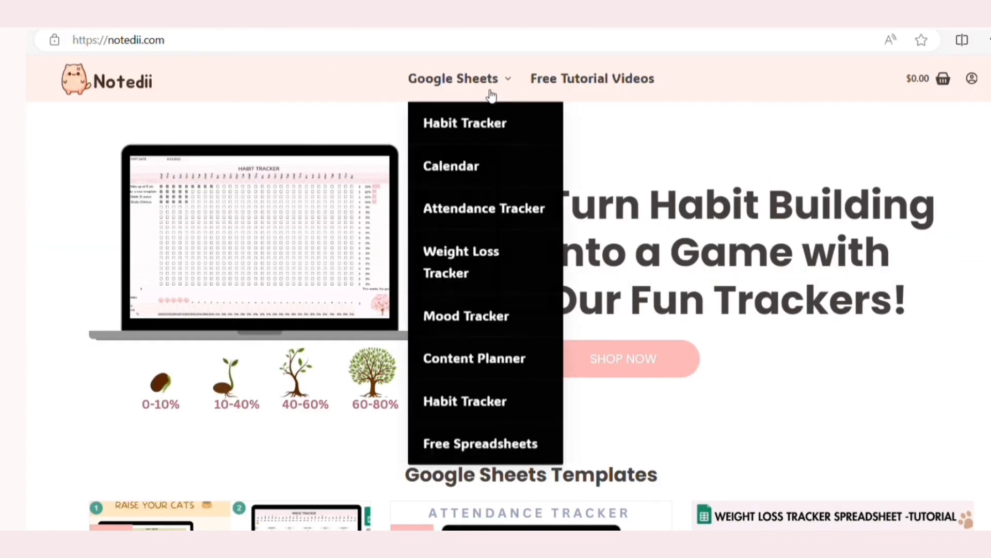
left_click(459, 452)
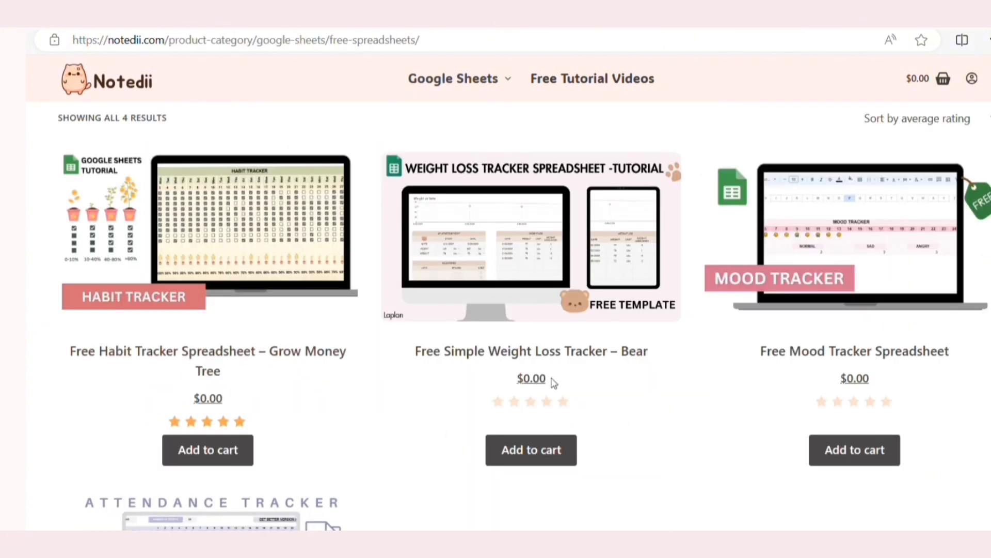
scroll(703, 391, "down", 3)
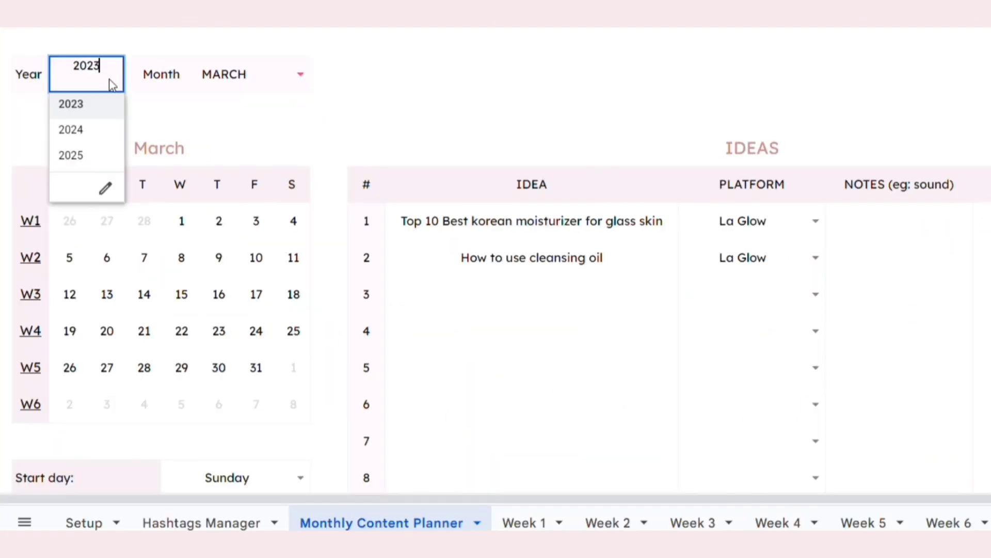